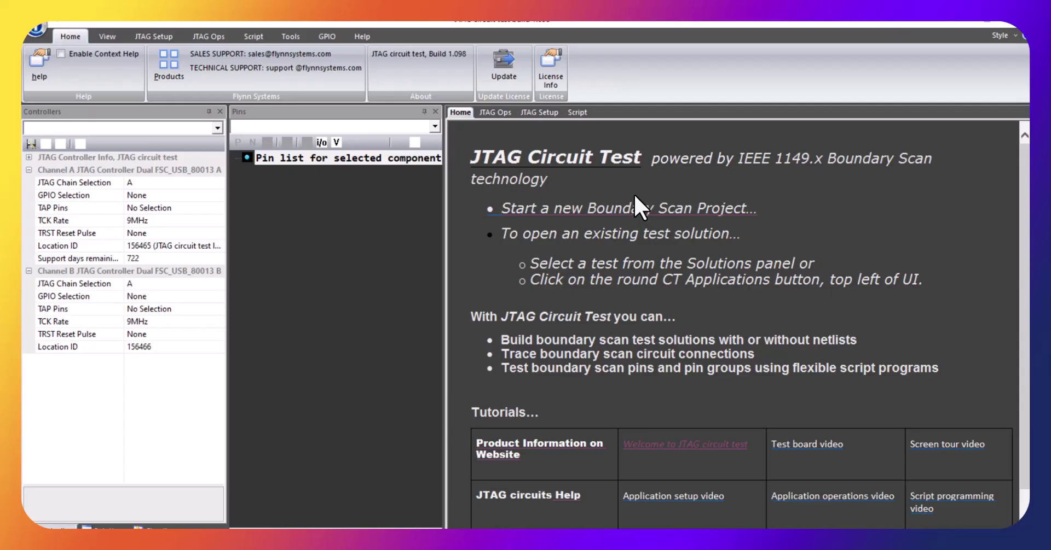
- View the board photo ml501 pcb.png showing the controller connection, and close it
{"action": "key", "text": "alt+Tab"}
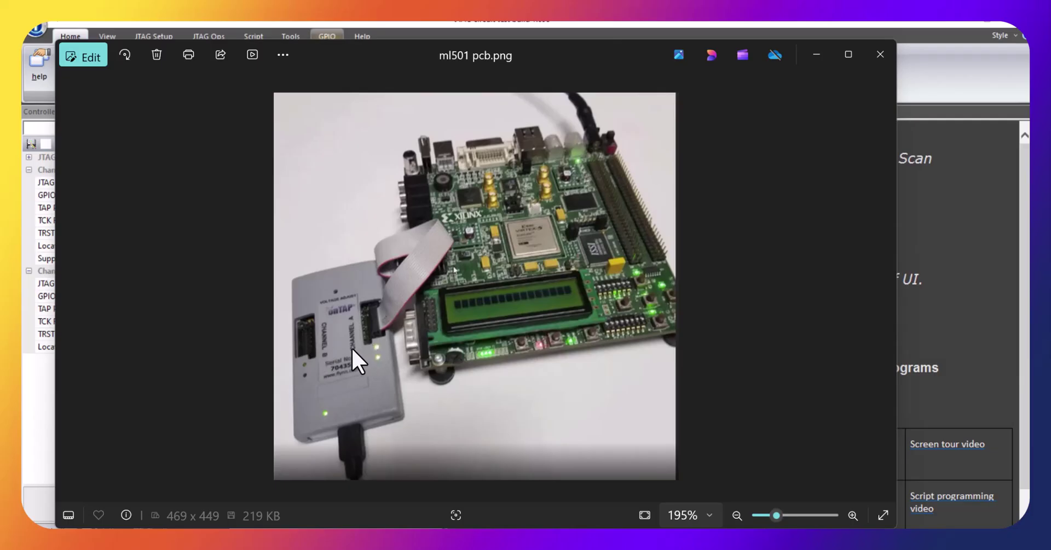
{"action": "key", "text": "alt+F4"}
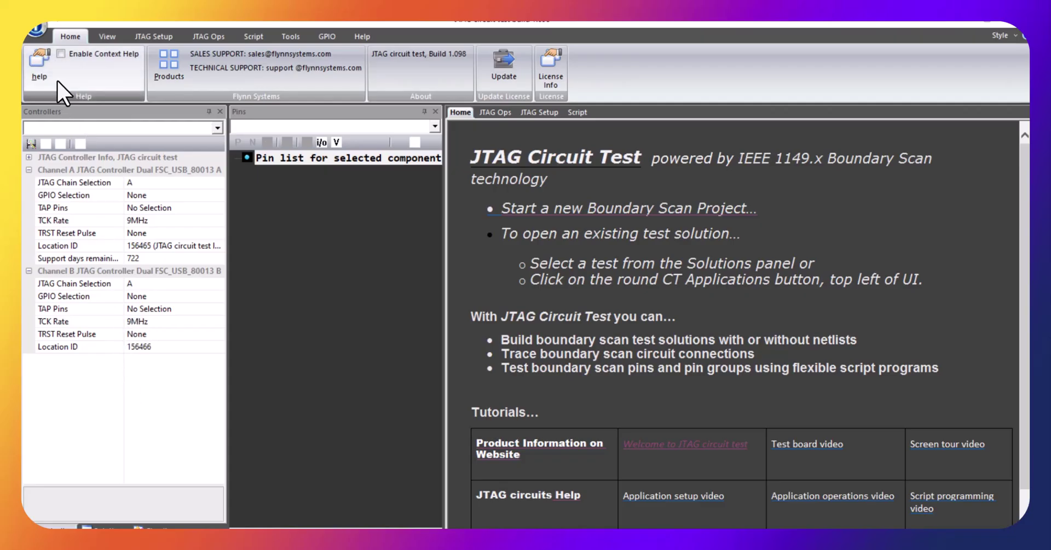
- Start a new project with D:\bsdapps\ct_net_starter as the project folder
{"action": "left_click", "coordinate": [36, 30]}
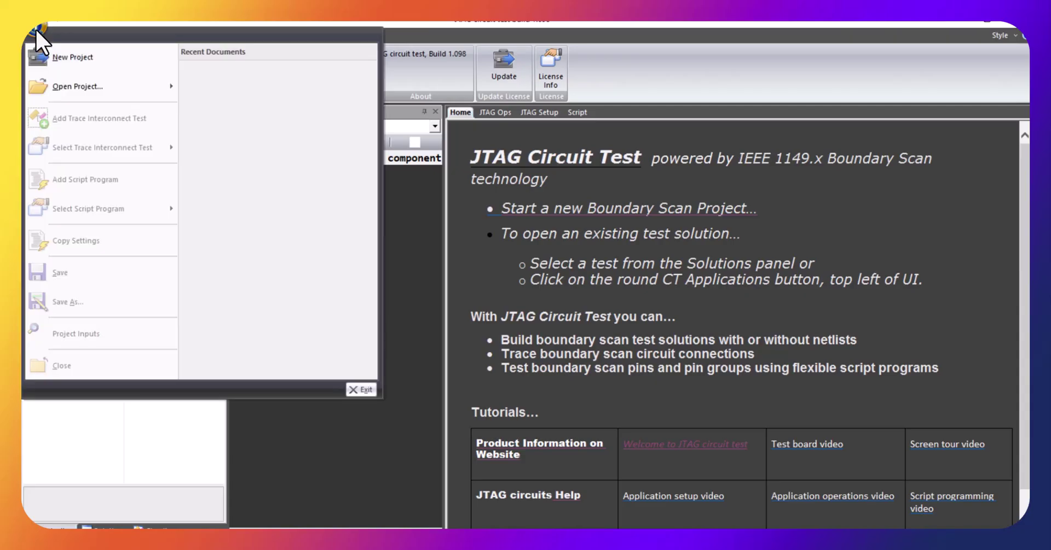
{"action": "left_click", "coordinate": [64, 57]}
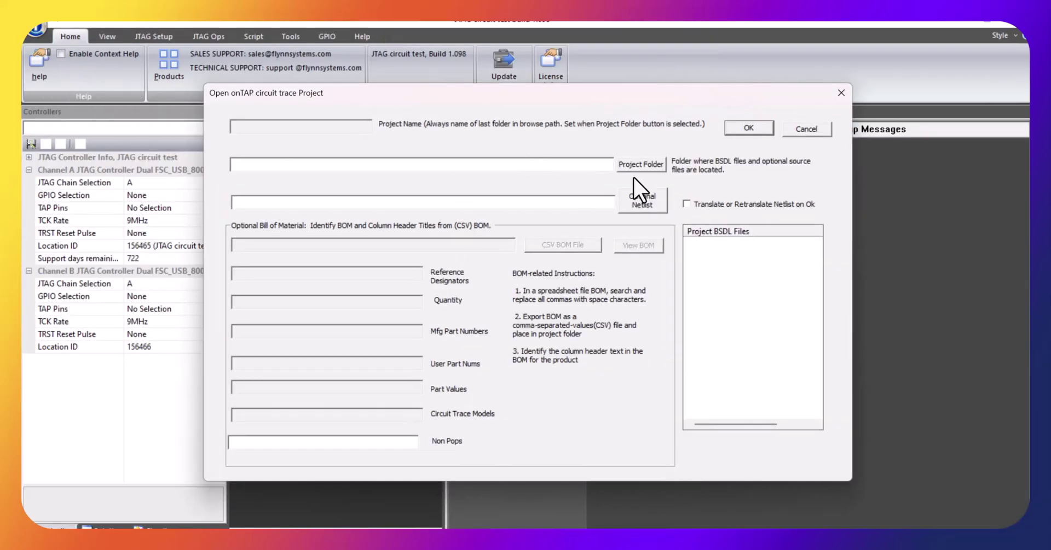
{"action": "left_click", "coordinate": [623, 164]}
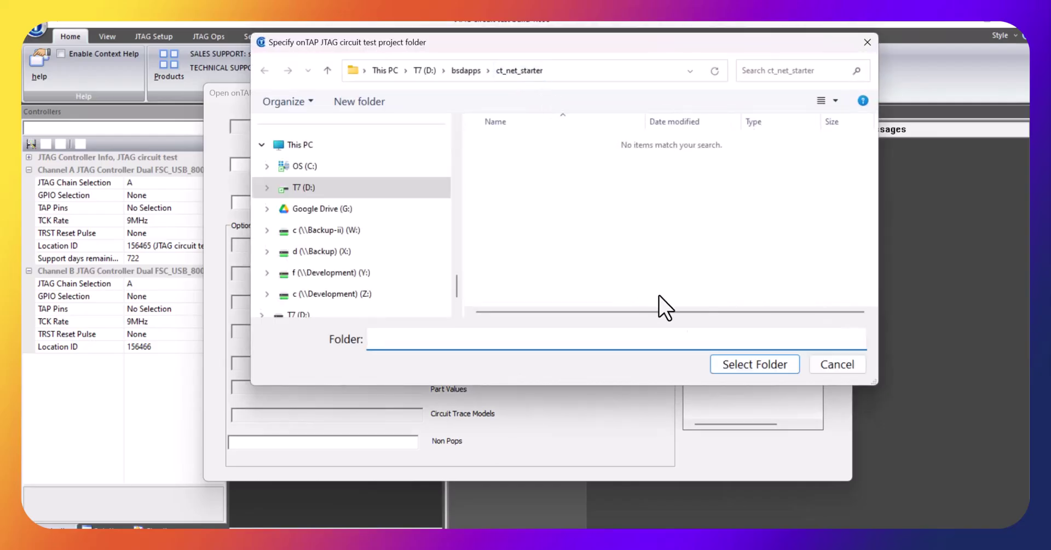
{"action": "left_click", "coordinate": [734, 365]}
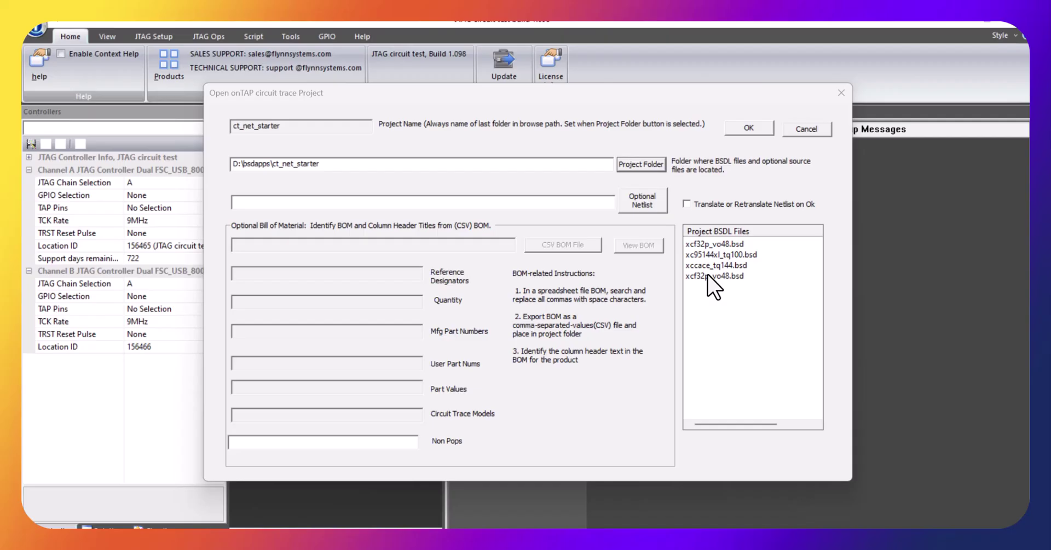
- Add ml501.pxr as the project's optional netlist and accept the project settings
{"action": "left_click", "coordinate": [647, 196]}
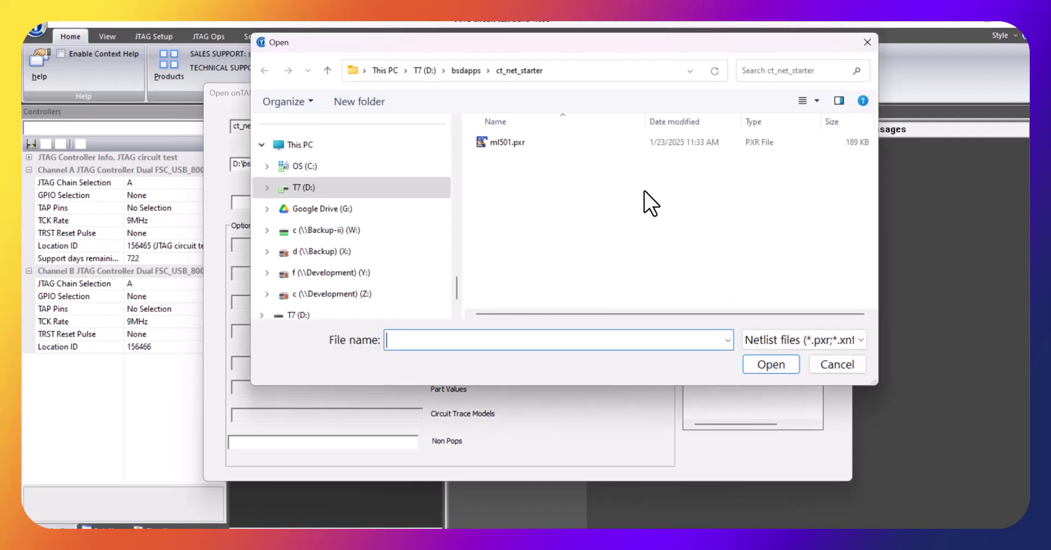
{"action": "left_click", "coordinate": [515, 142]}
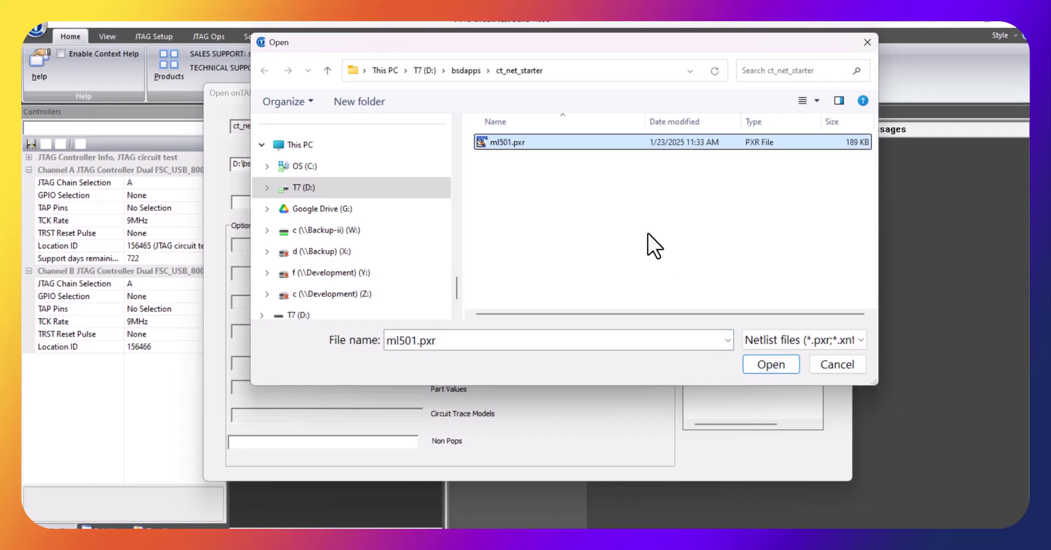
{"action": "left_click", "coordinate": [772, 366]}
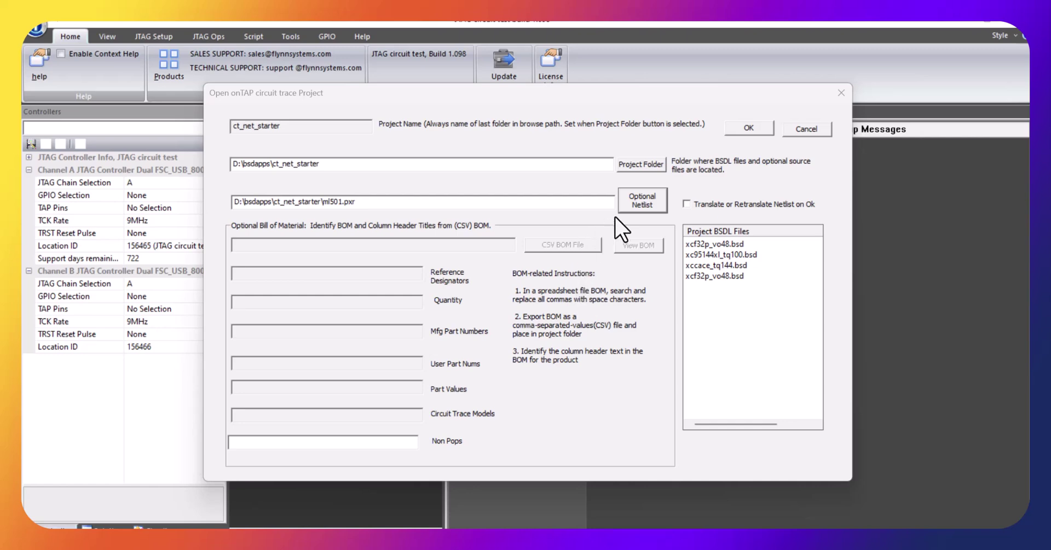
{"action": "left_click", "coordinate": [750, 127]}
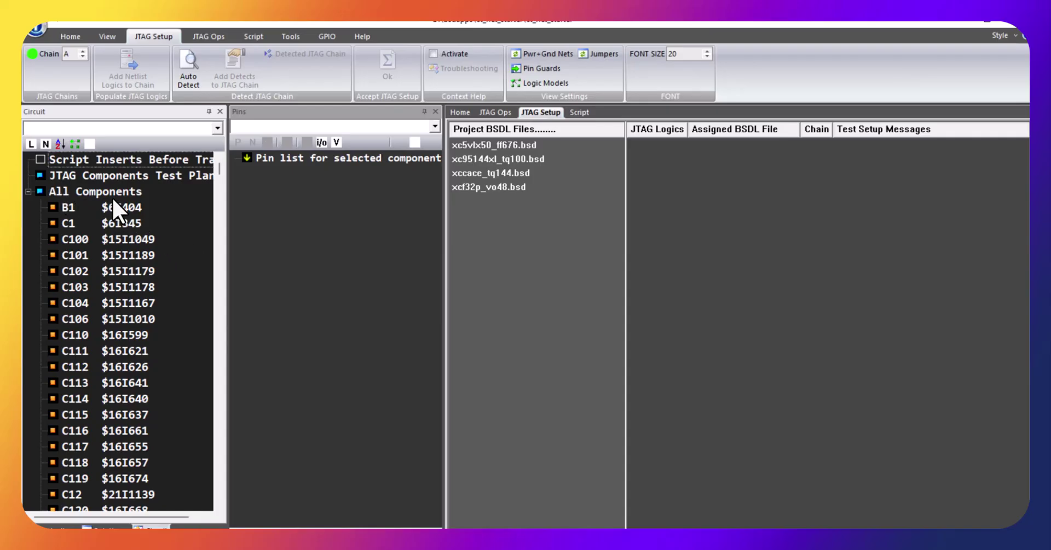
- Auto-detect the devices on the board's JTAG chain and add the detected BSDL files to chain A
{"action": "left_click", "coordinate": [211, 174]}
{"action": "left_click_drag", "start_coordinate": [218, 165], "coordinate": [210, 477]}
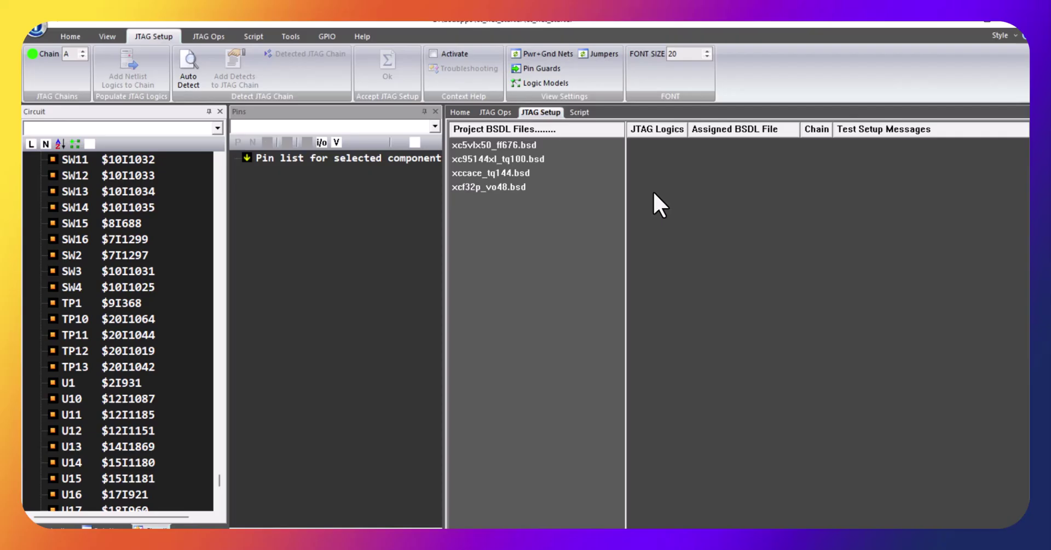
{"action": "left_click", "coordinate": [185, 68]}
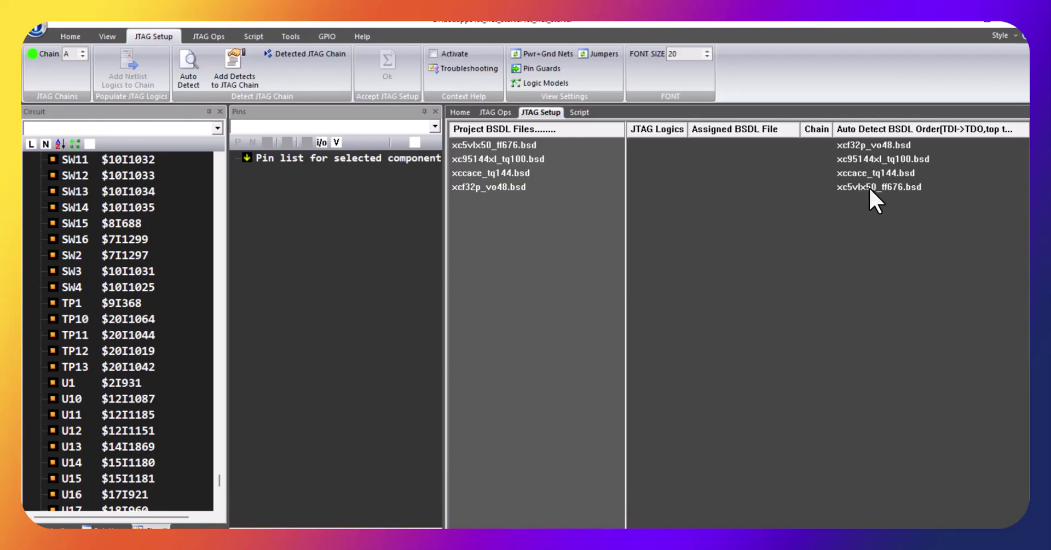
{"action": "left_click", "coordinate": [217, 69]}
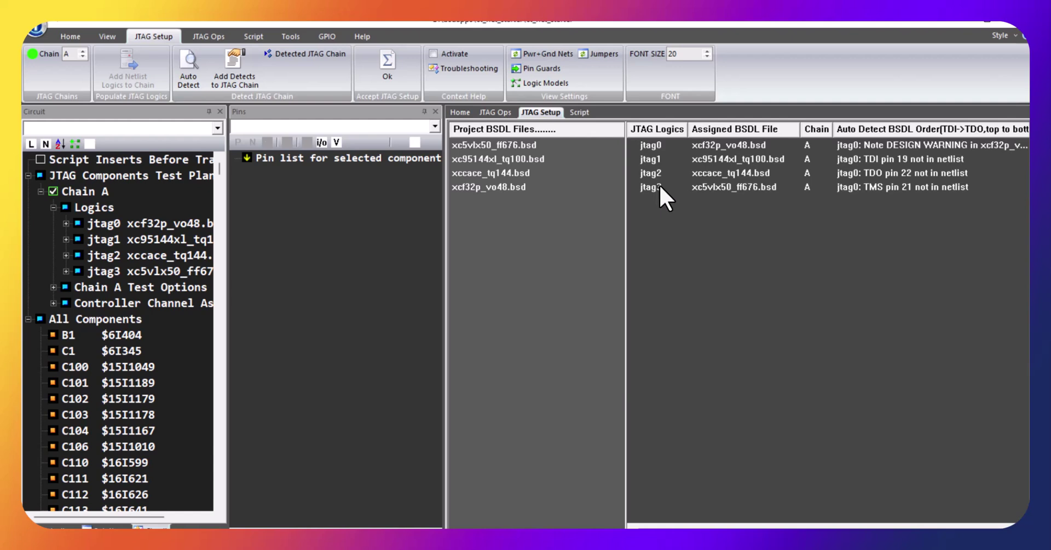
- Rename the xcf32p_vo48 logic as U4 and the xc95144xl_tq100 logic as U3 in the JTAG setup
{"action": "double_click", "coordinate": [649, 145]}
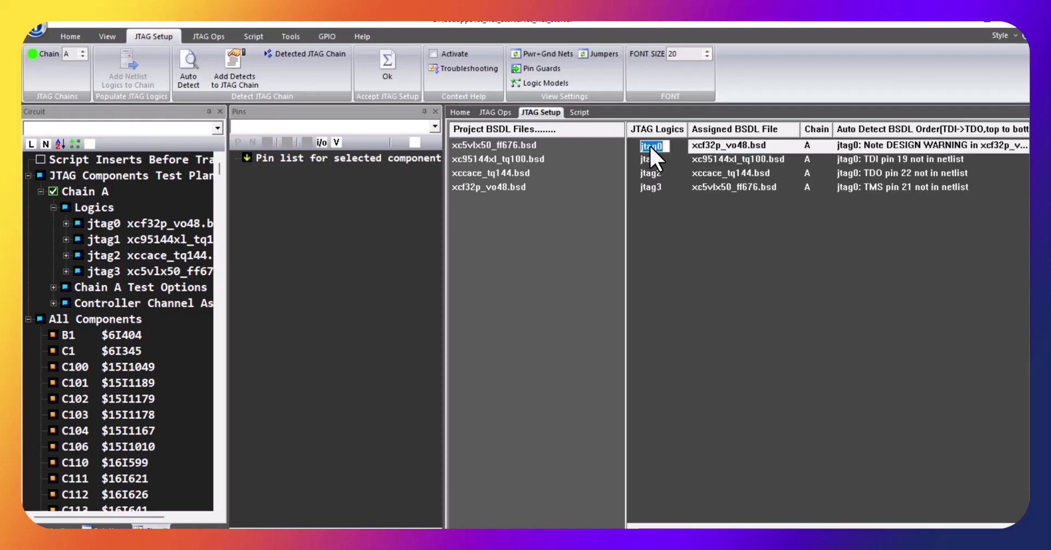
{"action": "type", "text": "U1"}
{"action": "key", "text": "Return"}
{"action": "left_click", "coordinate": [645, 161]}
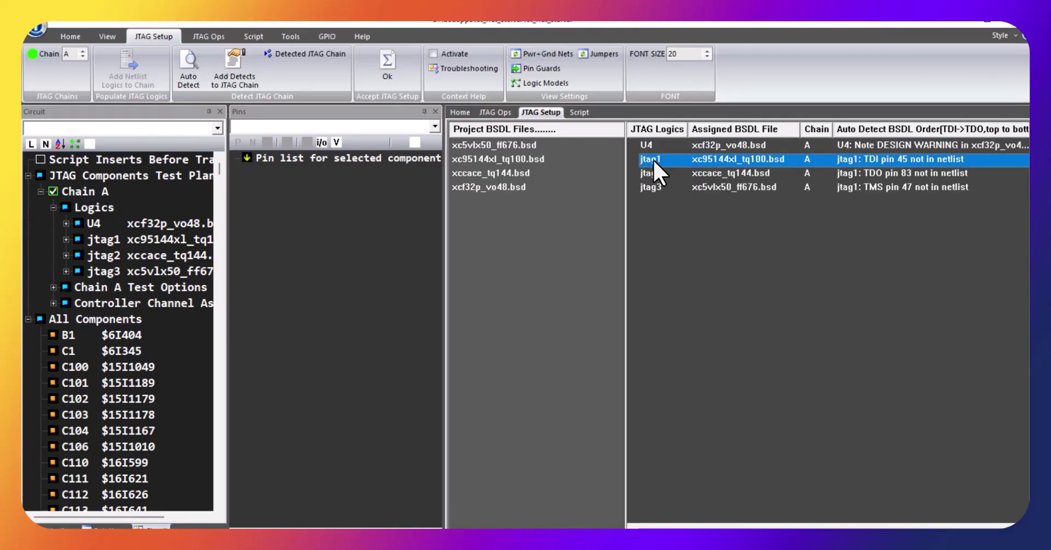
{"action": "double_click", "coordinate": [651, 160]}
{"action": "type", "text": "U1"}
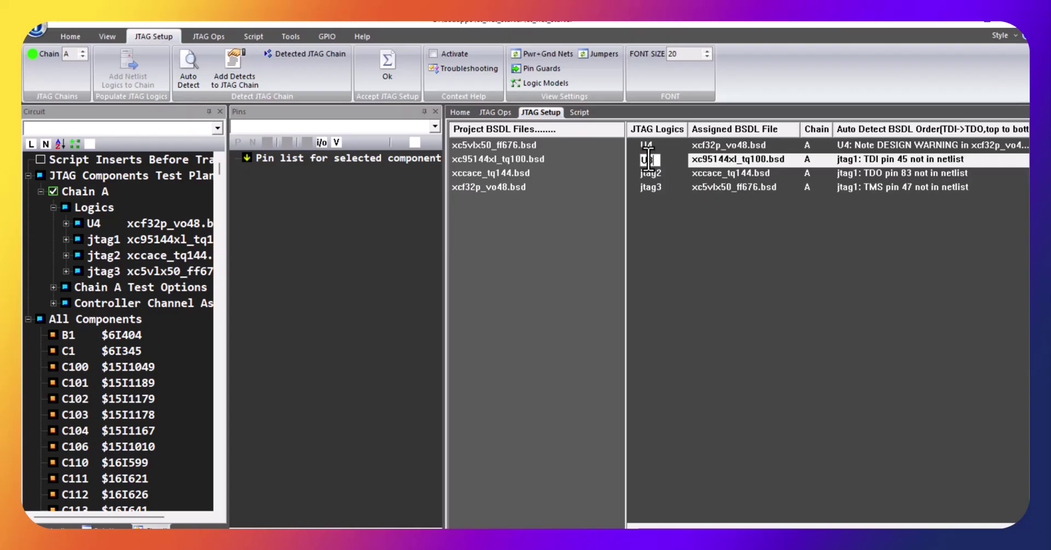
{"action": "key", "text": "Return"}
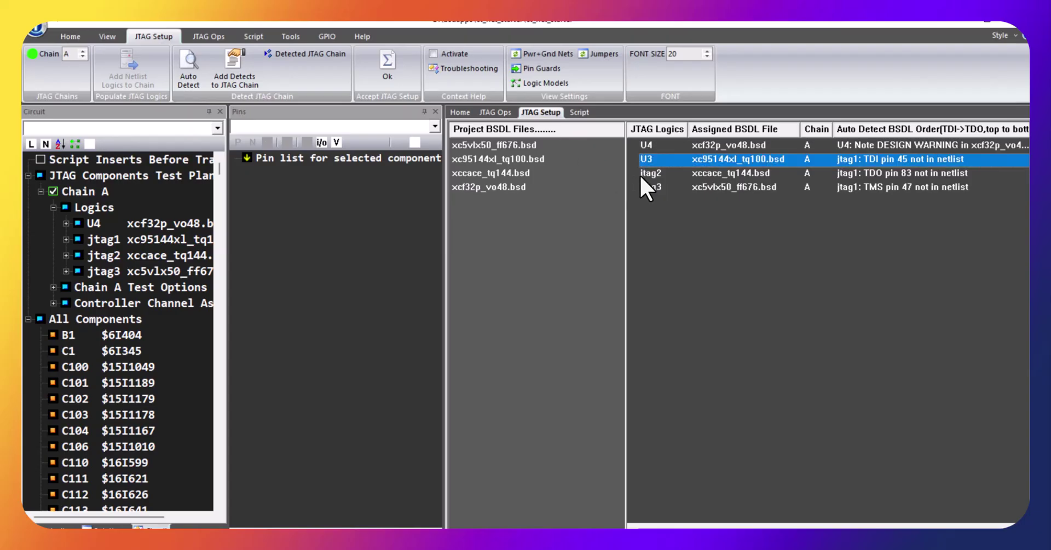
- Rename the xccace_tq144 logic as U2 and the xc5vlx50_ff676 logic as U1, and accept the JTAG setup
{"action": "left_click", "coordinate": [641, 174]}
{"action": "left_click", "coordinate": [642, 173]}
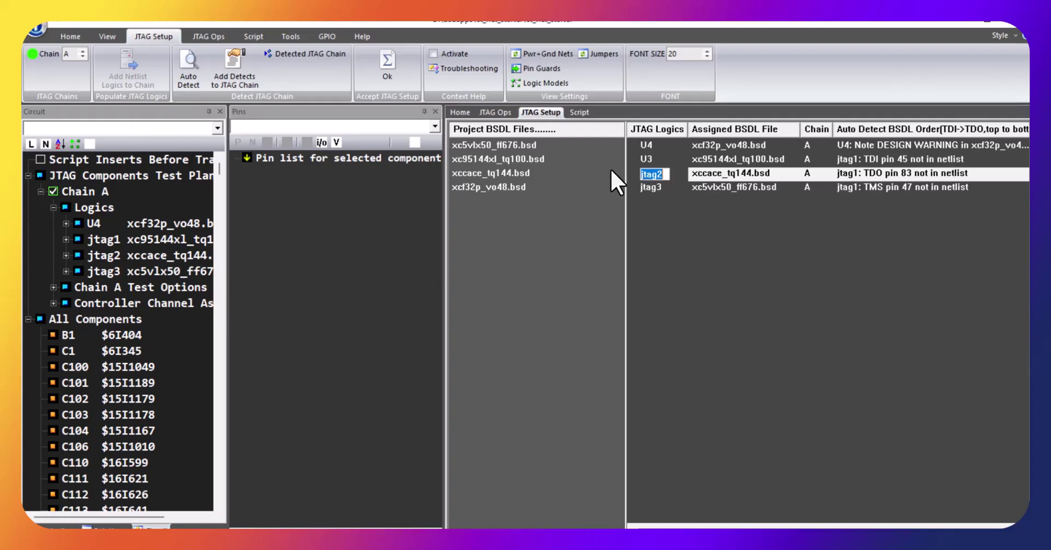
{"action": "type", "text": "U2"}
{"action": "key", "text": "Return"}
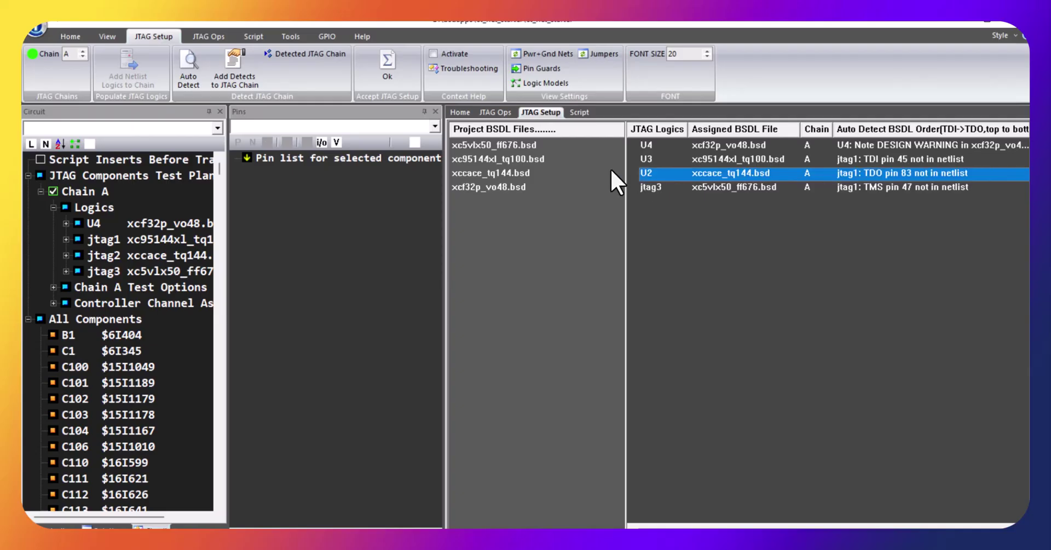
{"action": "left_click", "coordinate": [648, 188]}
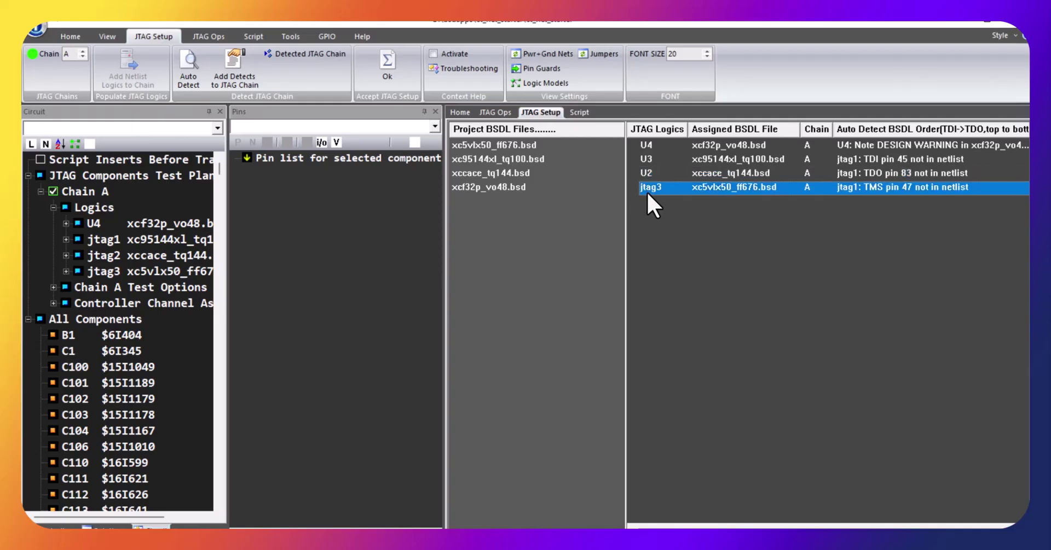
{"action": "left_click", "coordinate": [646, 192]}
{"action": "type", "text": "U1"}
{"action": "key", "text": "Return"}
{"action": "left_click", "coordinate": [385, 73]}
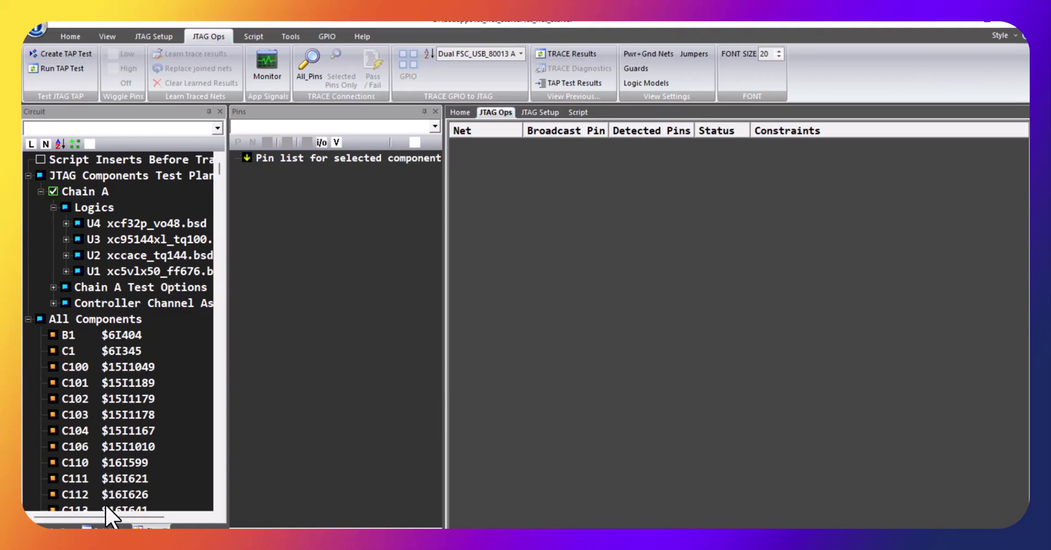
- List the circuit's nets instead of its components and look through the FPGA, GPIO and keyboard nets
{"action": "right_click", "coordinate": [125, 368]}
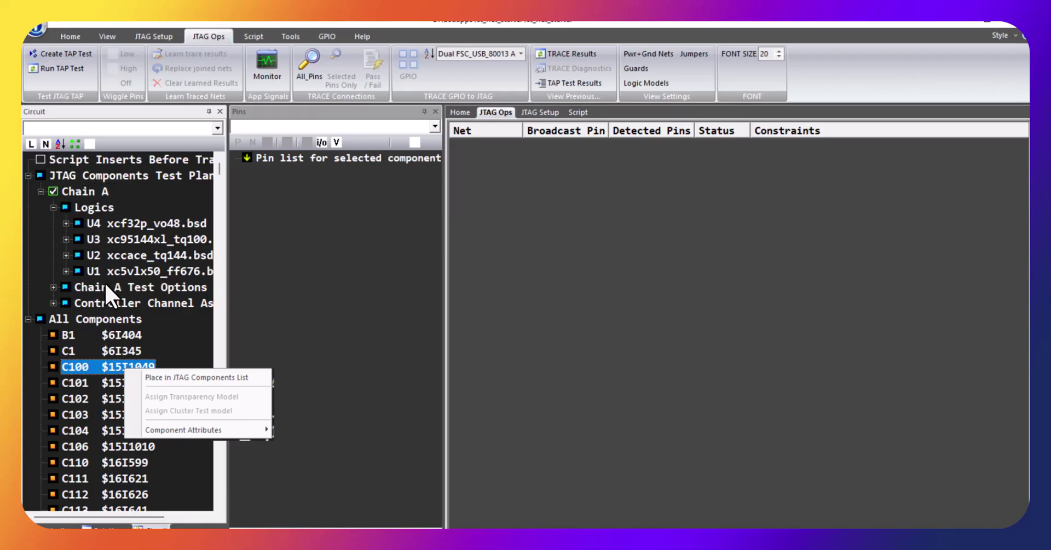
{"action": "left_click", "coordinate": [46, 143]}
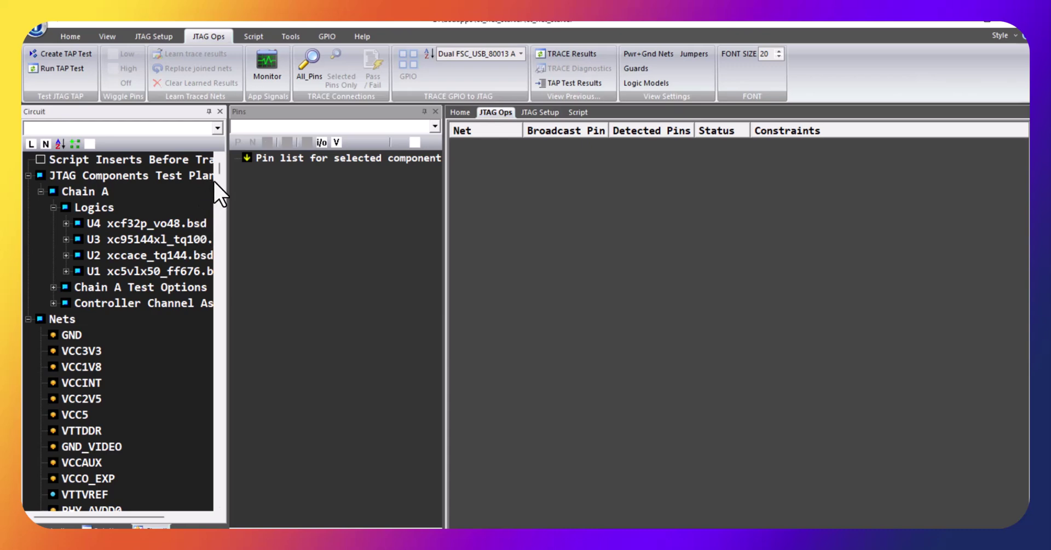
{"action": "left_click_drag", "start_coordinate": [218, 163], "coordinate": [217, 215]}
{"action": "scroll", "coordinate": [116, 295], "scroll_direction": "down", "scroll_amount": 5}
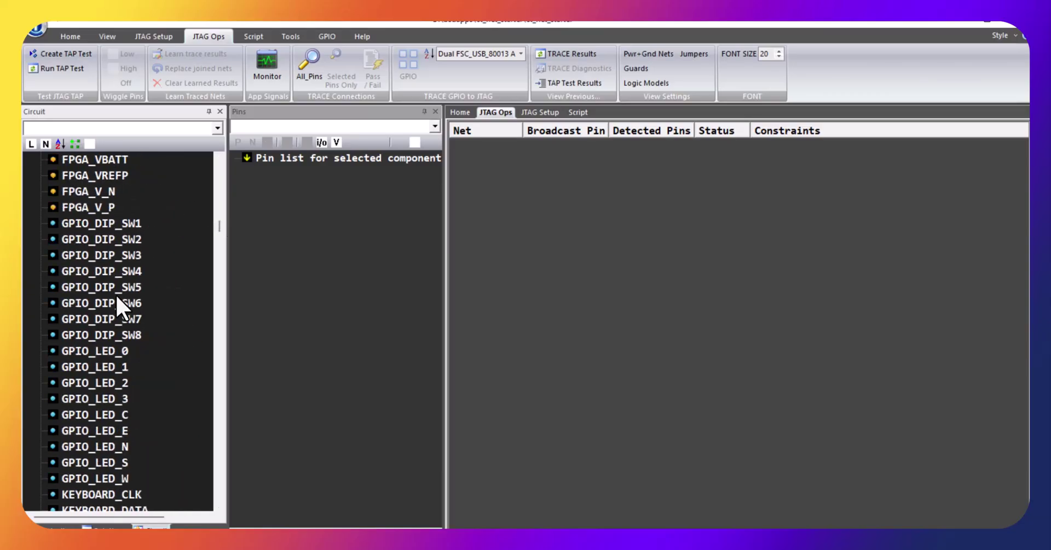
{"action": "scroll", "coordinate": [116, 294], "scroll_direction": "down", "scroll_amount": 1}
{"action": "scroll", "coordinate": [116, 295], "scroll_direction": "up", "scroll_amount": 2}
{"action": "scroll", "coordinate": [116, 294], "scroll_direction": "down", "scroll_amount": 1}
{"action": "scroll", "coordinate": [116, 294], "scroll_direction": "up", "scroll_amount": 5}
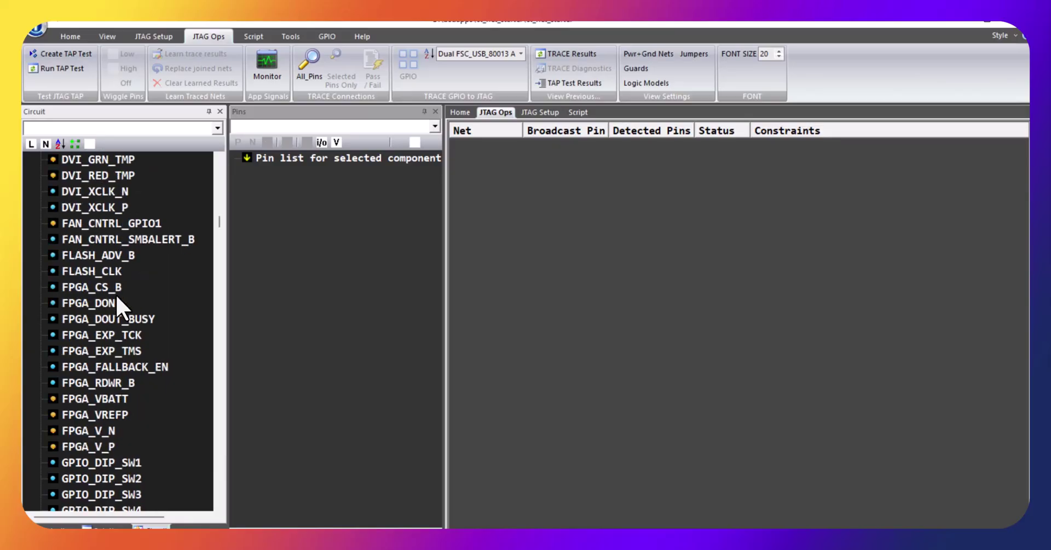
{"action": "scroll", "coordinate": [116, 294], "scroll_direction": "down", "scroll_amount": 1}
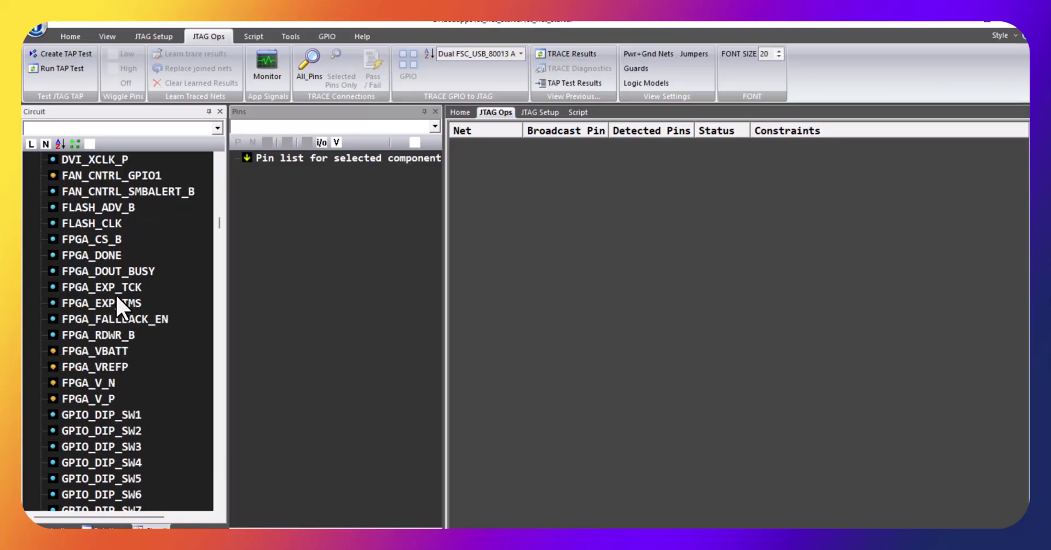
{"action": "scroll", "coordinate": [143, 415], "scroll_direction": "down", "scroll_amount": 6}
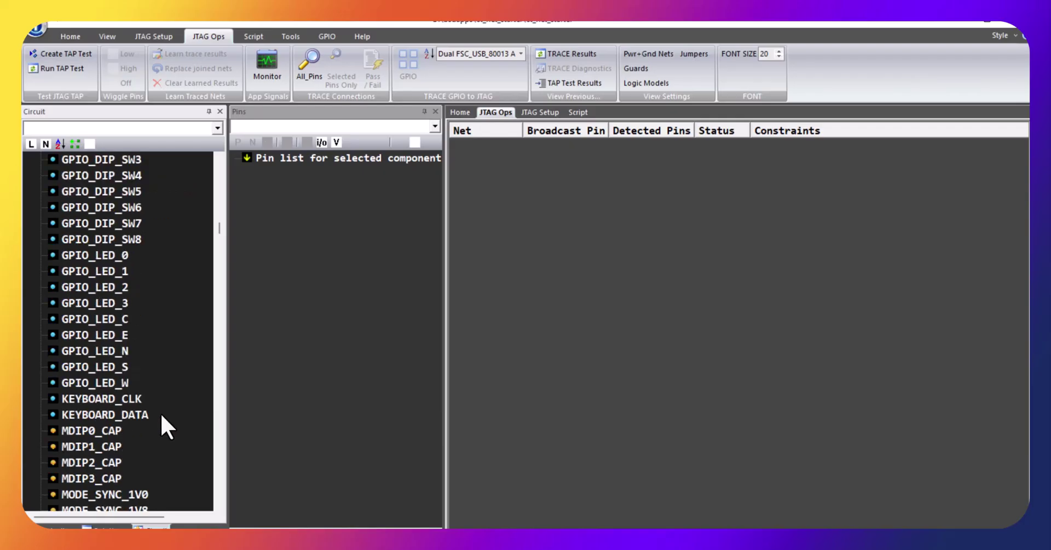
{"action": "scroll", "coordinate": [161, 417], "scroll_direction": "down", "scroll_amount": 1}
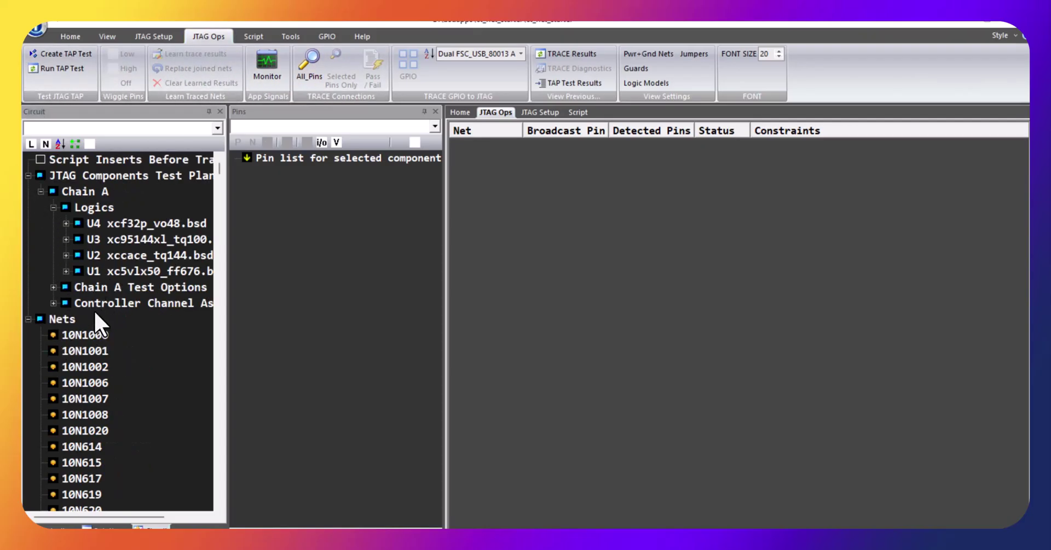
- Sort the nets alphabetically and assign GND, GNDA_FPGA and GND_VIDEO as ground nets
{"action": "left_click", "coordinate": [58, 144]}
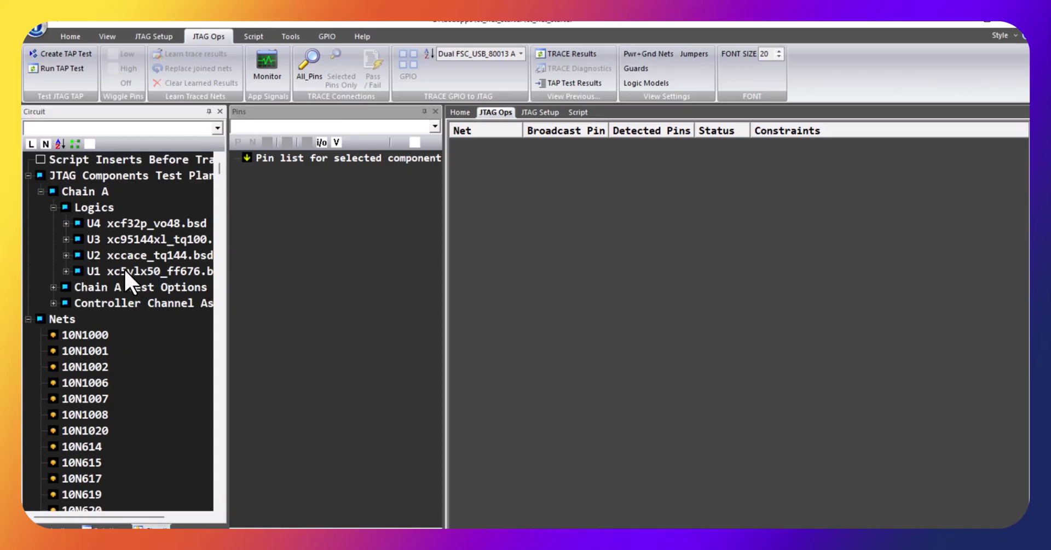
{"action": "left_click_drag", "start_coordinate": [218, 167], "coordinate": [229, 360]}
{"action": "scroll", "coordinate": [181, 343], "scroll_direction": "down", "scroll_amount": 3}
{"action": "scroll", "coordinate": [182, 346], "scroll_direction": "up", "scroll_amount": 7}
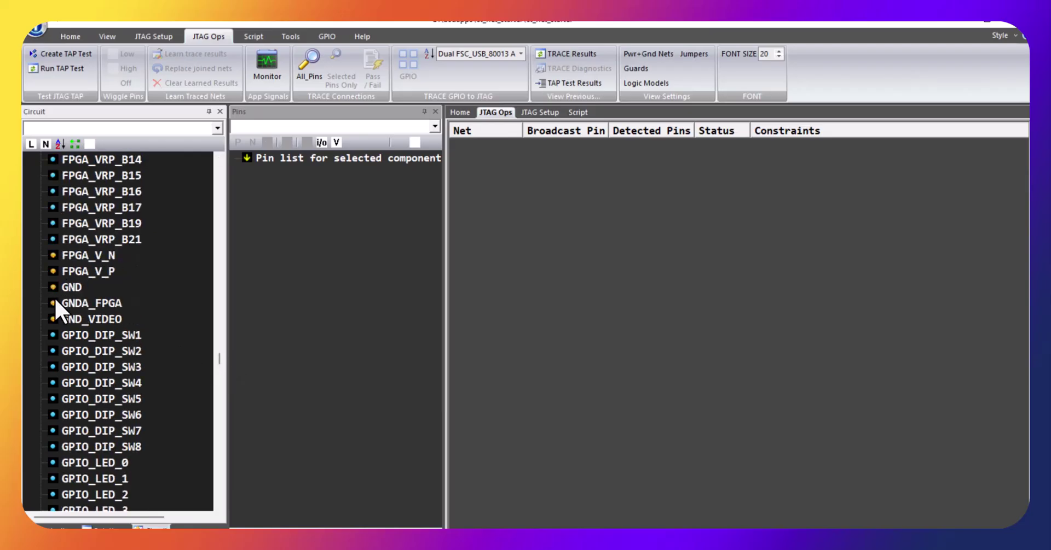
{"action": "left_click", "coordinate": [69, 287]}
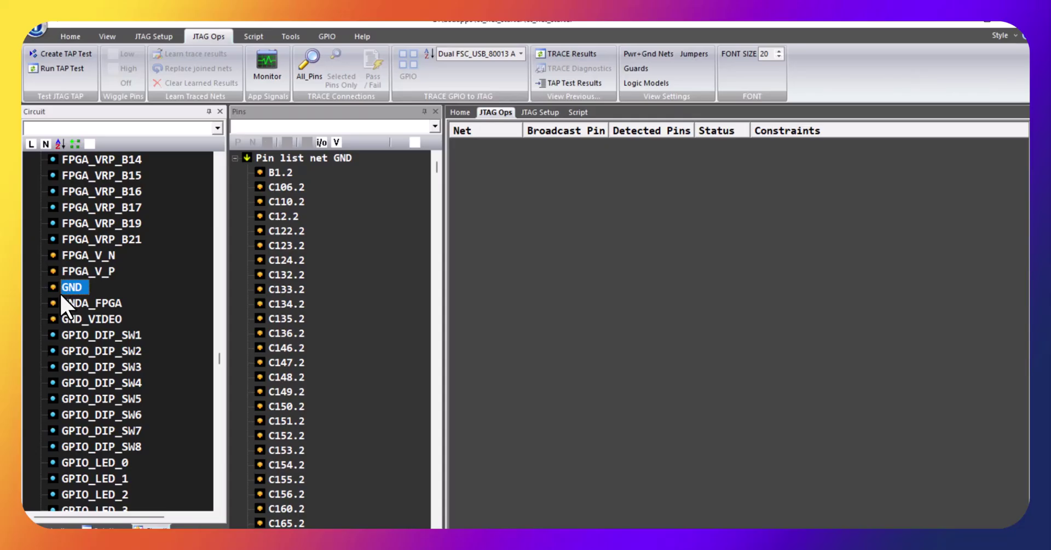
{"action": "left_click", "coordinate": [80, 320], "text": "shift"}
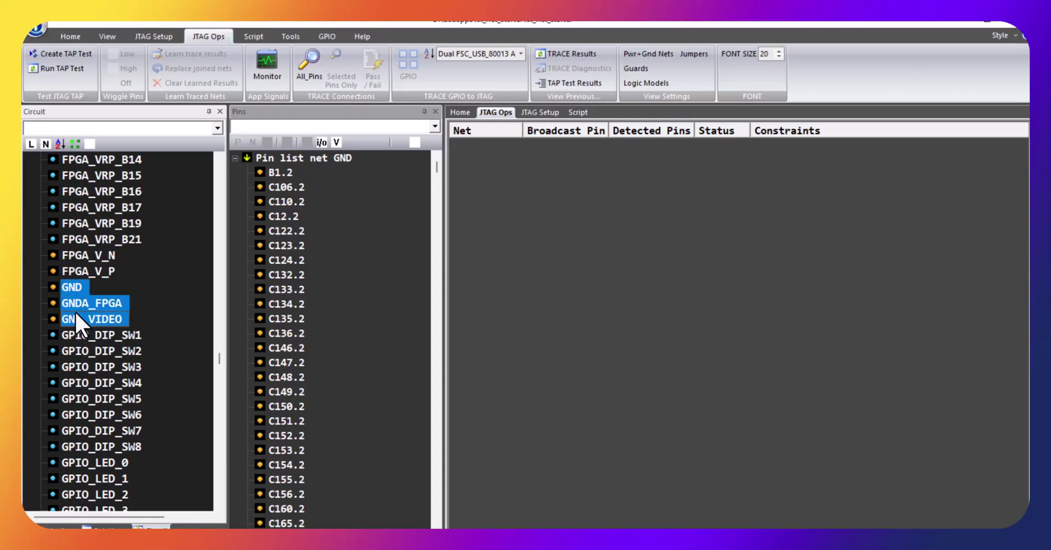
{"action": "right_click", "coordinate": [77, 313]}
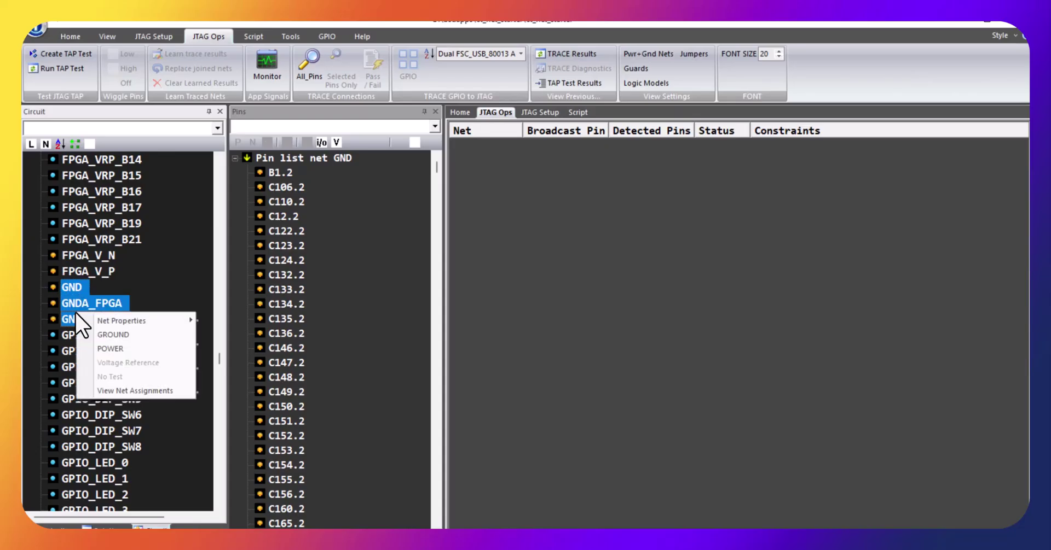
{"action": "left_click", "coordinate": [111, 333]}
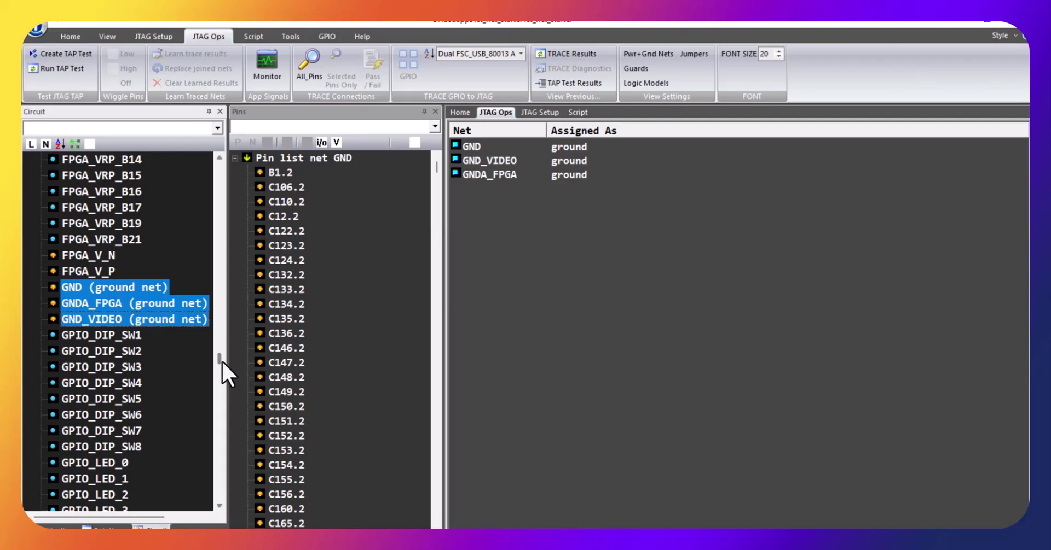
- Assign the ten VCC nets from VCC1V8 through VCCO_EXP as power nets
{"action": "left_click_drag", "start_coordinate": [218, 356], "coordinate": [222, 489]}
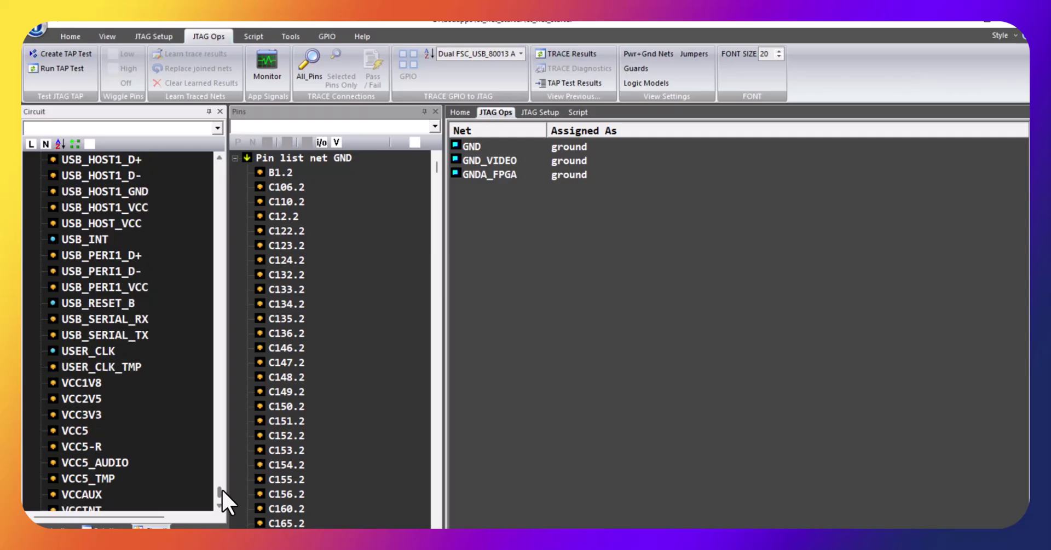
{"action": "scroll", "coordinate": [152, 456], "scroll_direction": "down", "scroll_amount": 2}
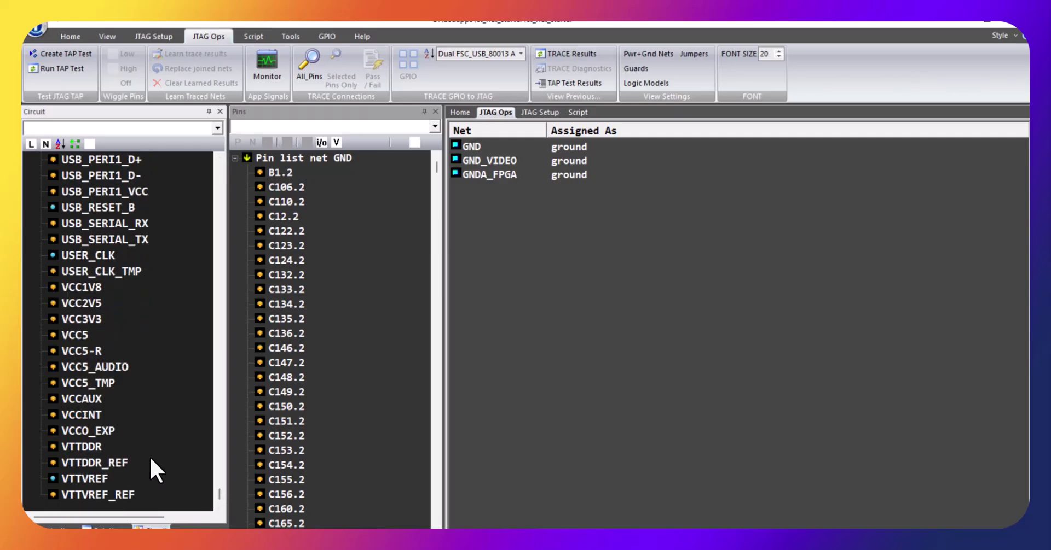
{"action": "left_click", "coordinate": [68, 287]}
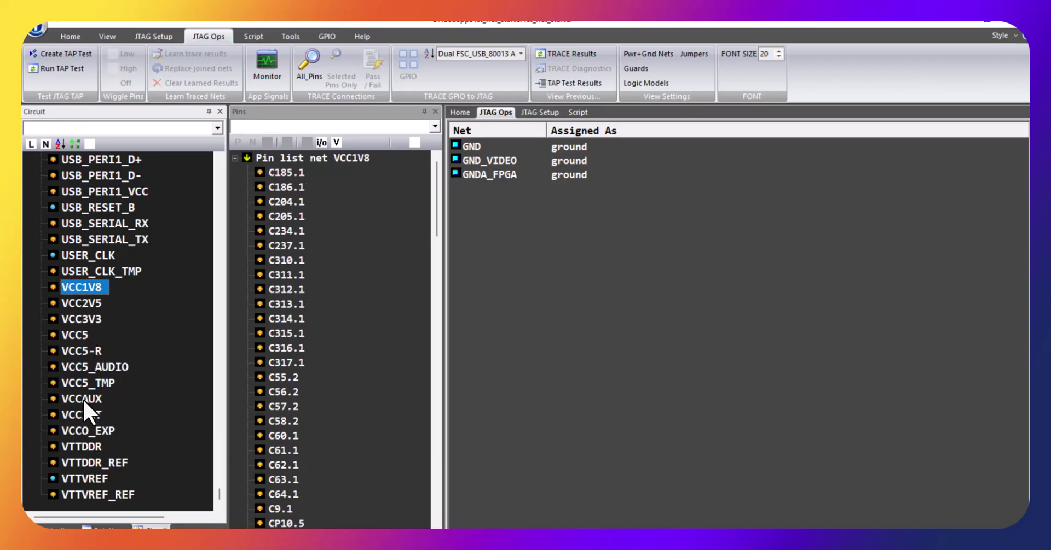
{"action": "left_click", "coordinate": [73, 434], "text": "shift"}
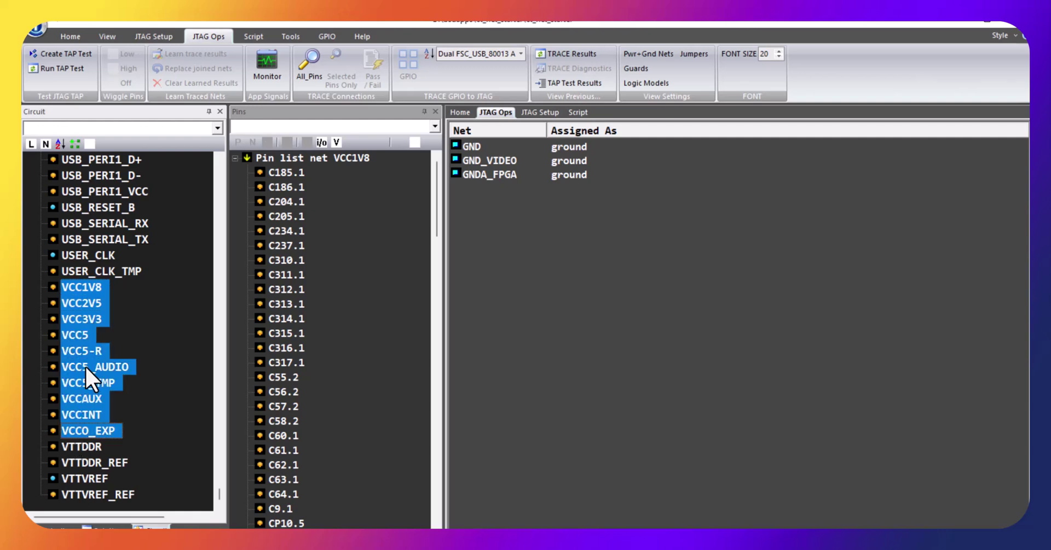
{"action": "right_click", "coordinate": [83, 338]}
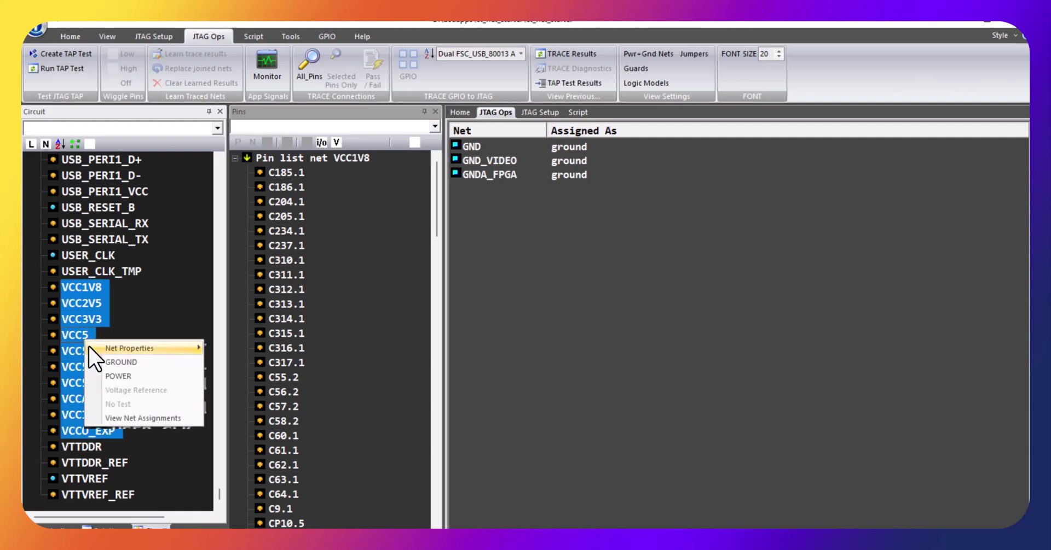
{"action": "left_click", "coordinate": [133, 377]}
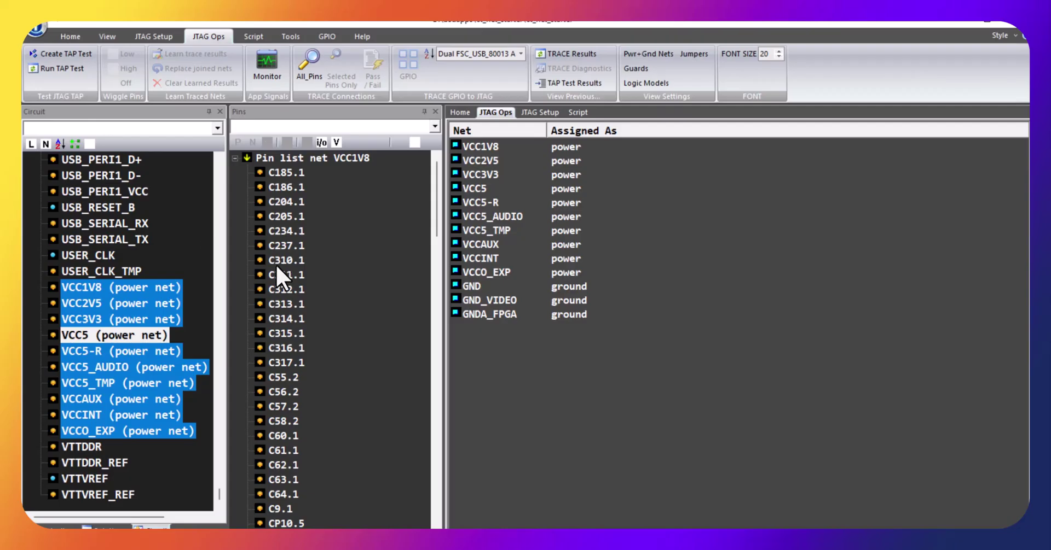
- Return the circuit view to its component list and show the pins and nets of logic U1
{"action": "left_click", "coordinate": [31, 144]}
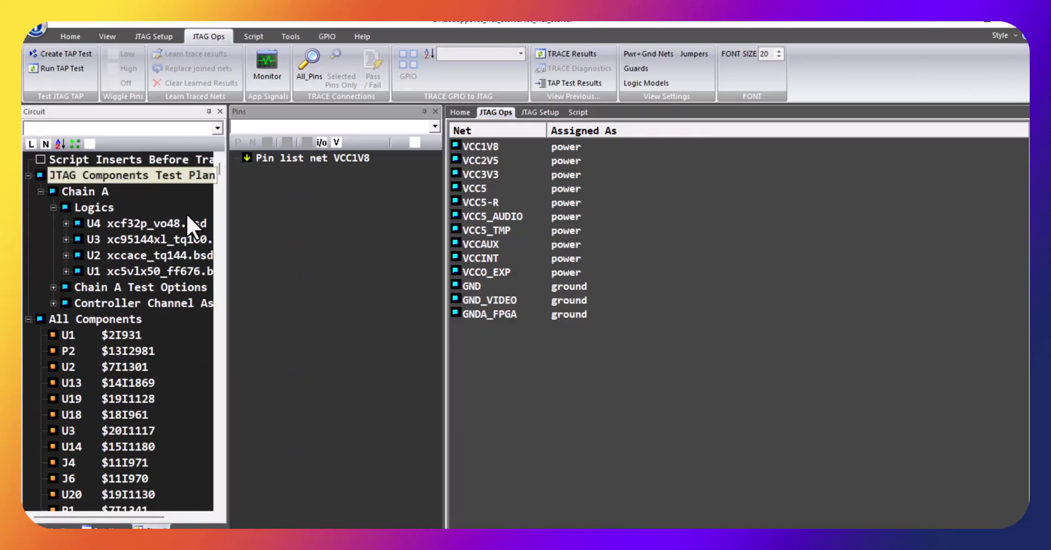
{"action": "left_click", "coordinate": [107, 271]}
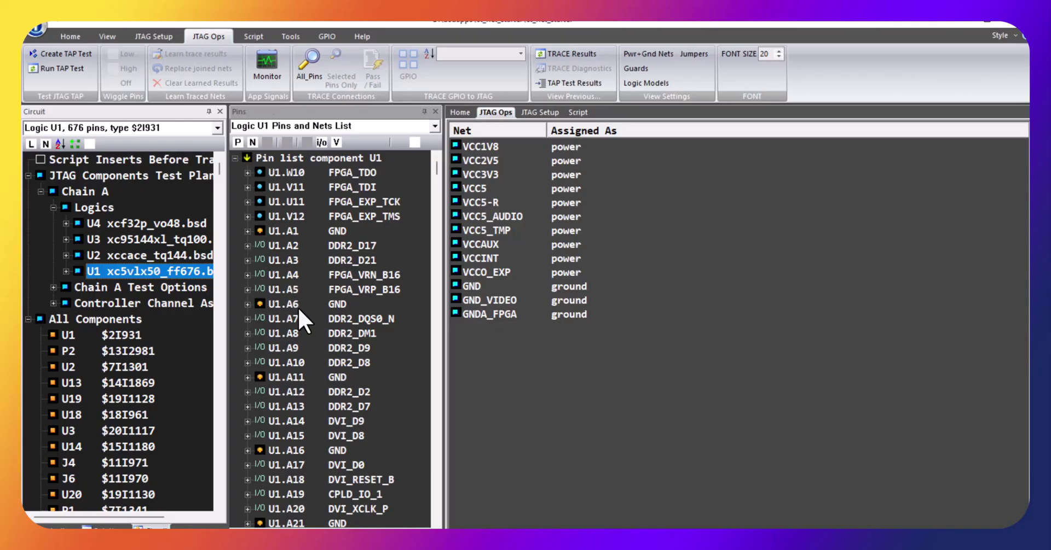
- Examine the TCK rates available for the channel A JTAG controller
{"action": "left_click", "coordinate": [59, 529]}
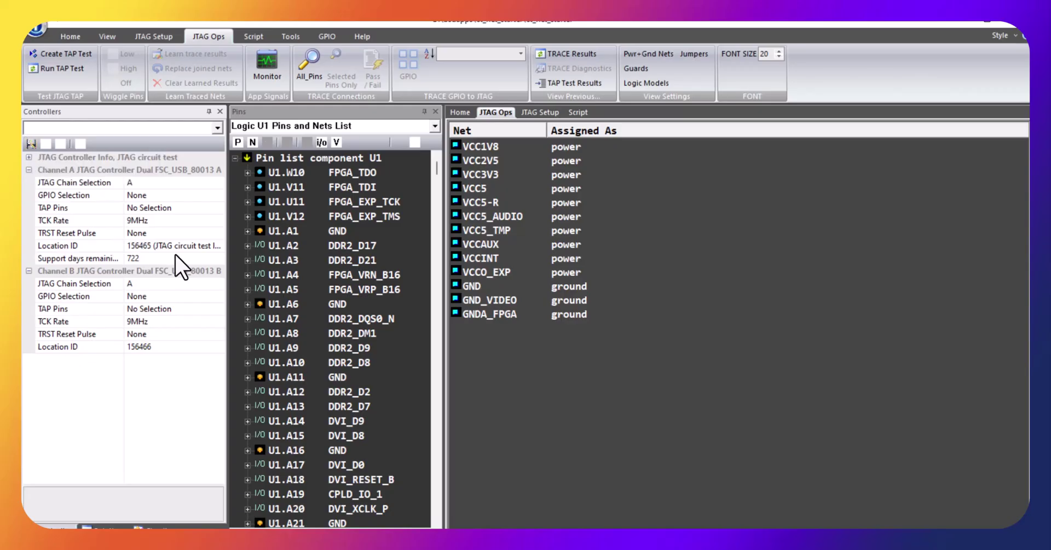
{"action": "left_click", "coordinate": [218, 221]}
{"action": "left_click", "coordinate": [218, 221]}
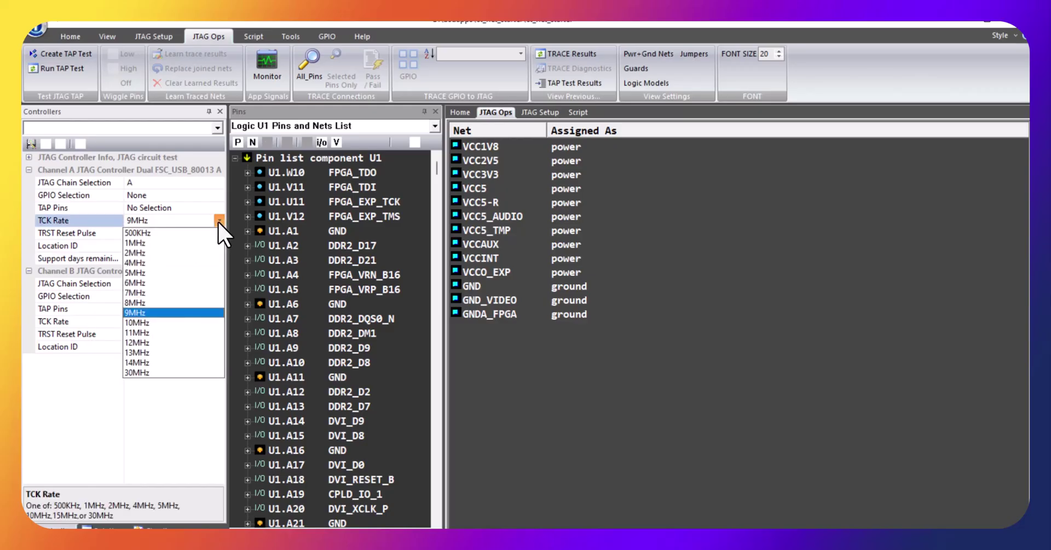
{"action": "left_click", "coordinate": [218, 221]}
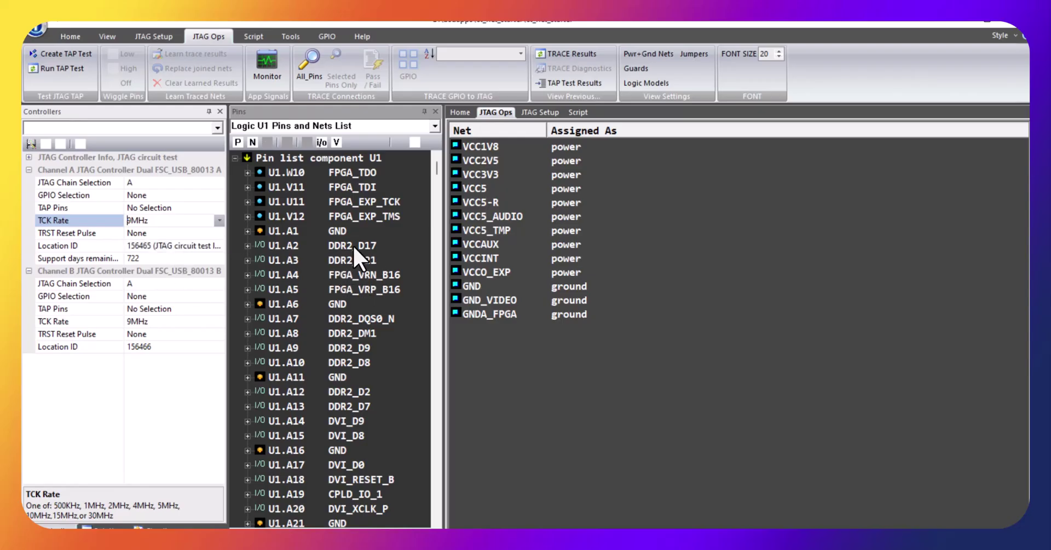
- Return to the circuit view and run the connection trace on all pins
{"action": "left_click", "coordinate": [150, 526]}
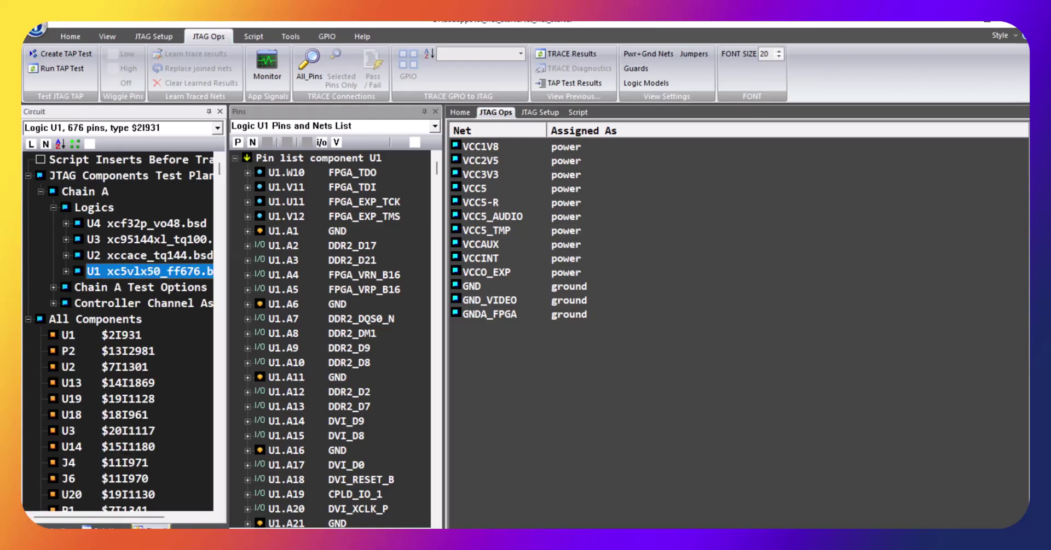
{"action": "left_click", "coordinate": [307, 63]}
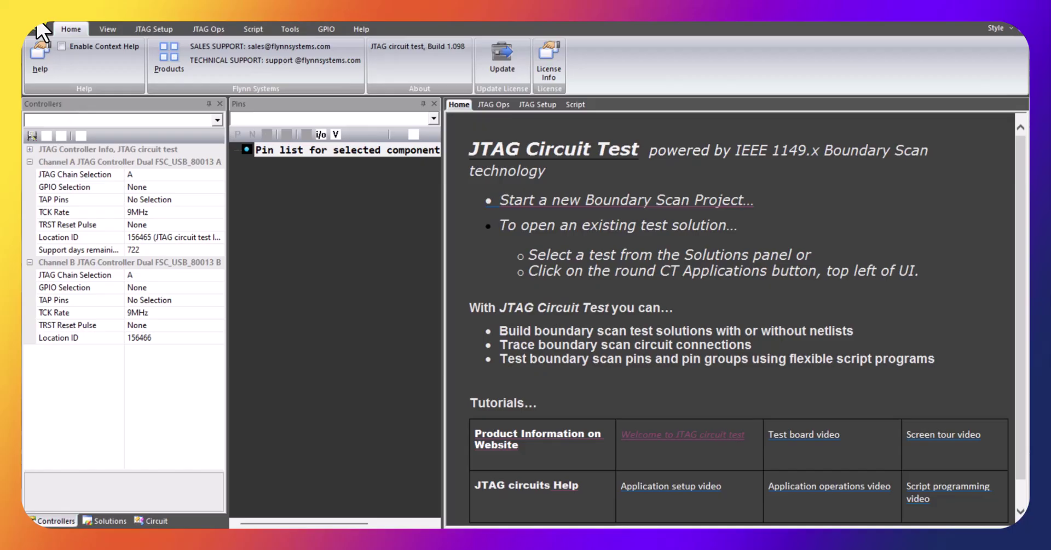
- Start a new project using D:\bsdapps\ct_net_starter as its project folder
{"action": "left_click", "coordinate": [39, 27]}
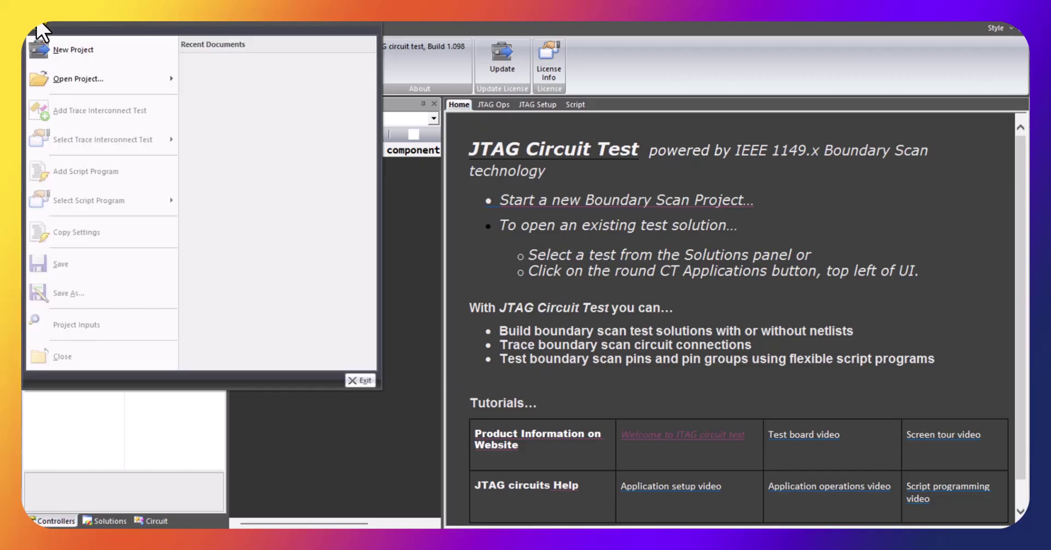
{"action": "left_click", "coordinate": [74, 51]}
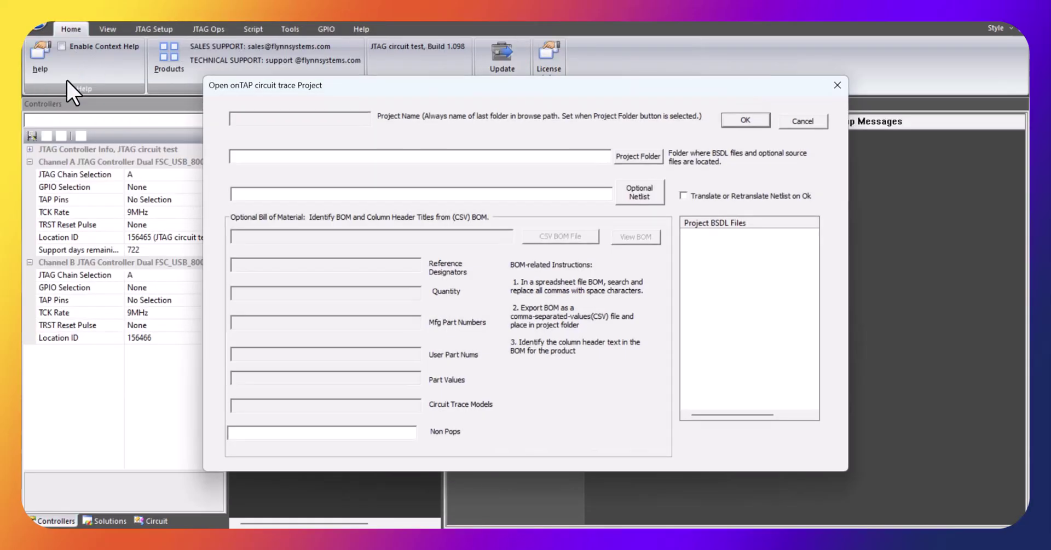
{"action": "left_click", "coordinate": [652, 156]}
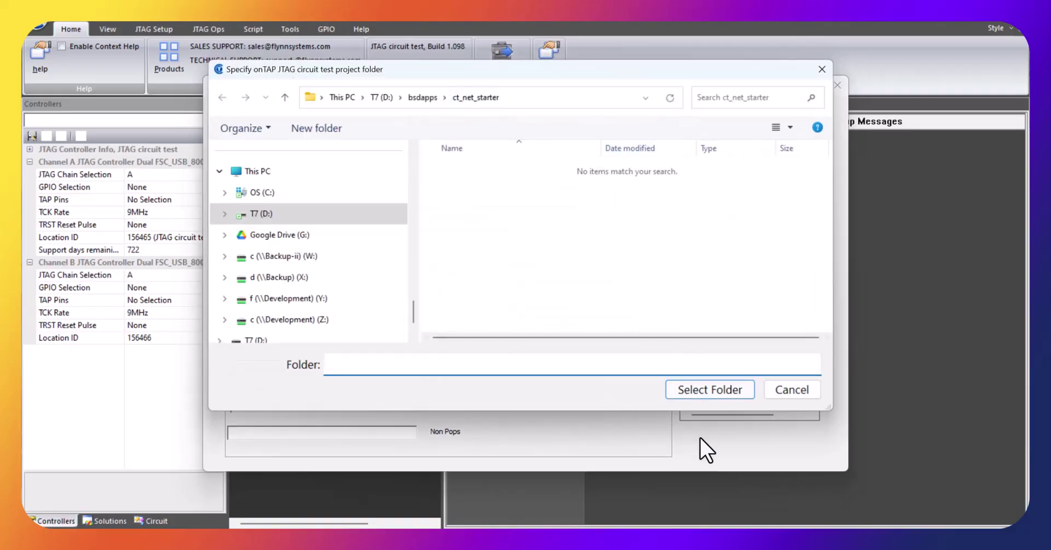
{"action": "left_click", "coordinate": [698, 392]}
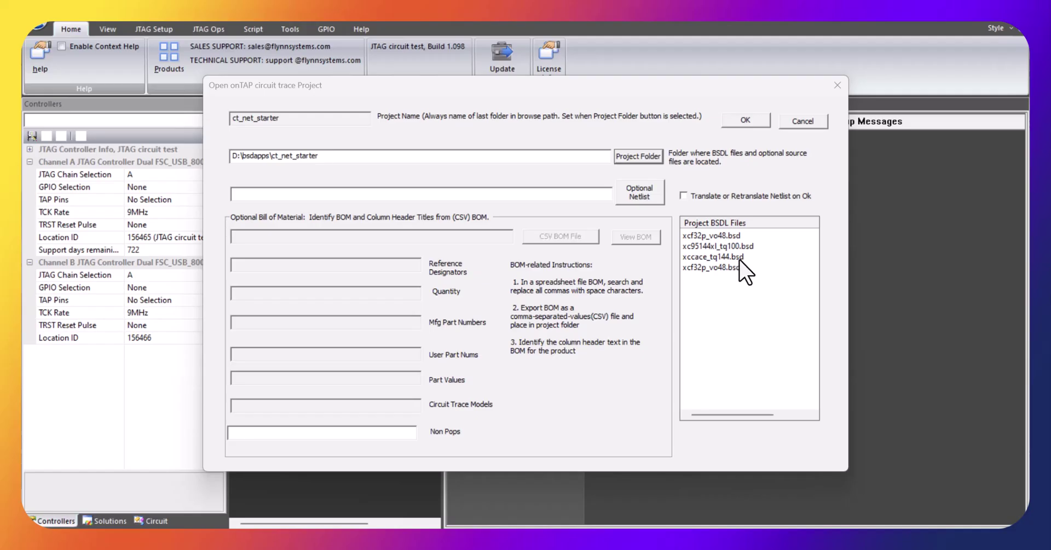
- Attach the ml501.pxr netlist to the project and create the project
{"action": "left_click", "coordinate": [637, 193]}
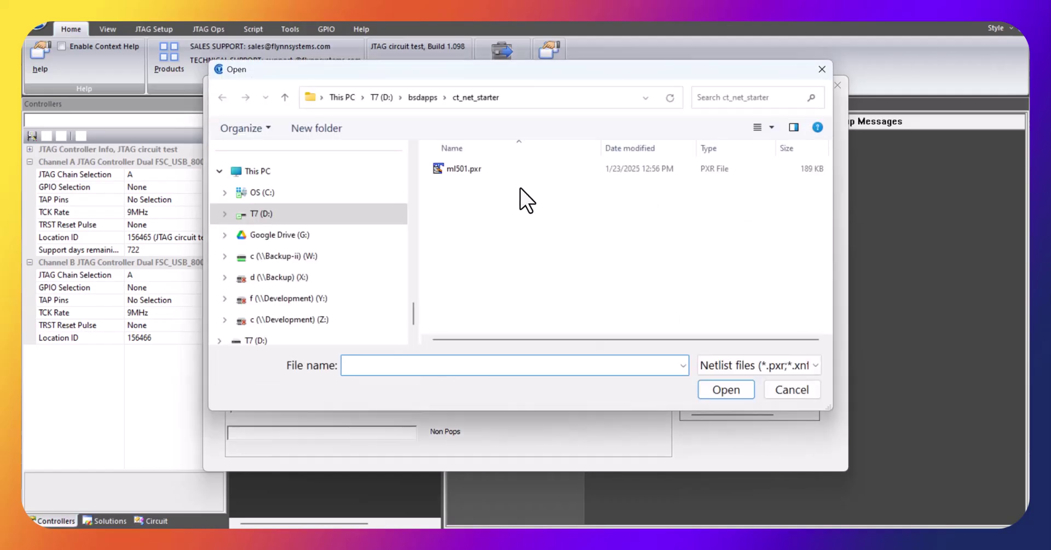
{"action": "left_click", "coordinate": [471, 166]}
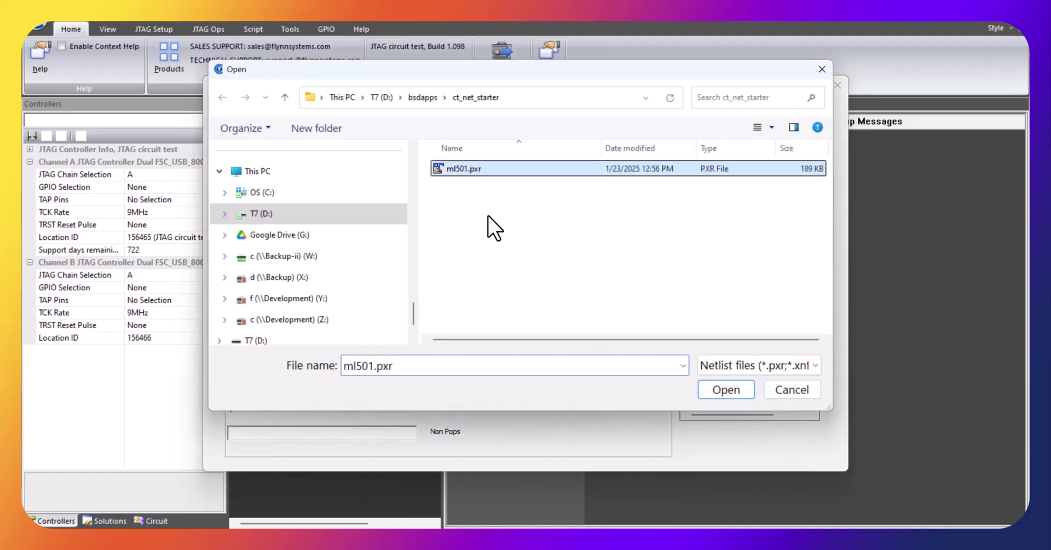
{"action": "left_click", "coordinate": [730, 389]}
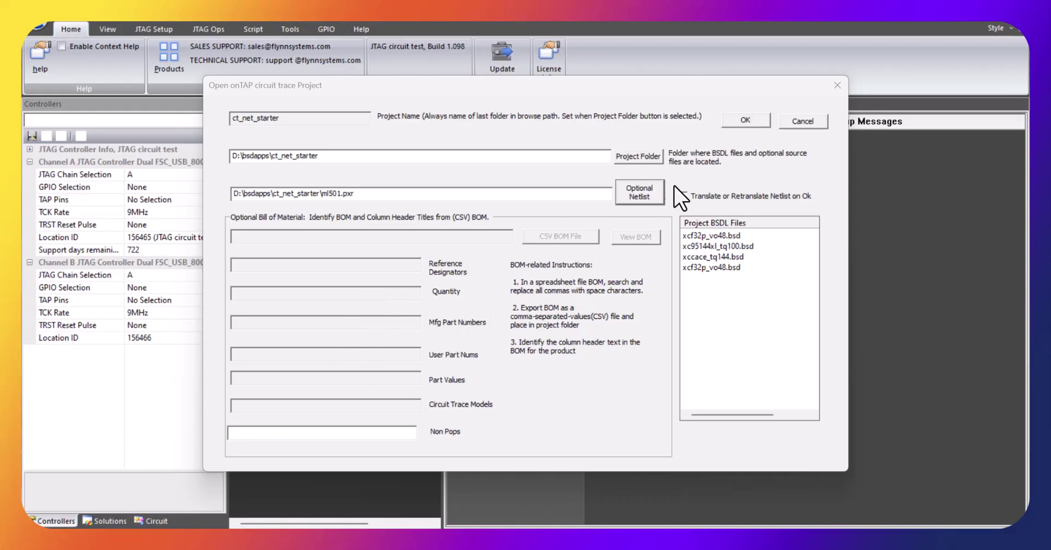
{"action": "left_click", "coordinate": [758, 120]}
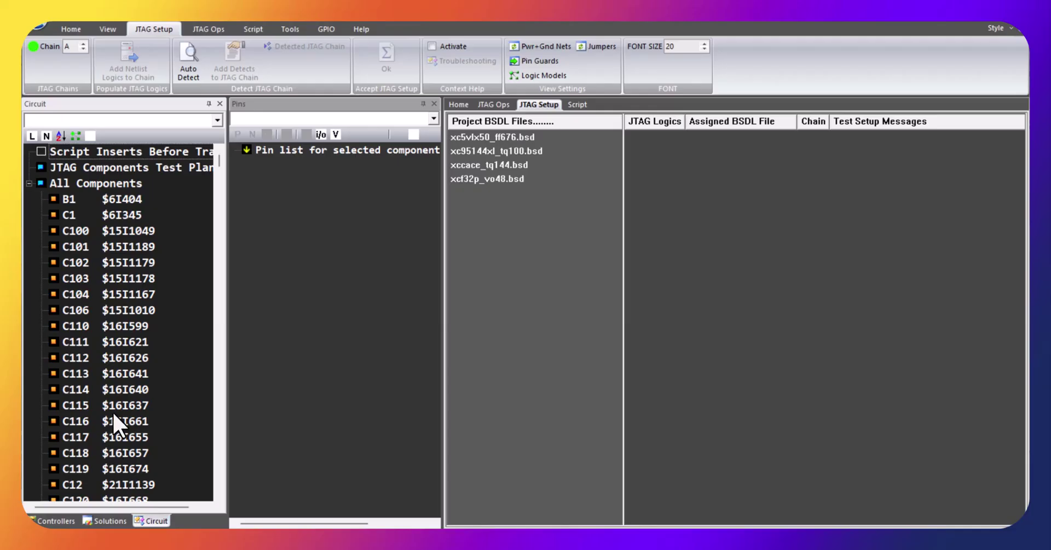
- Auto-detect the board's JTAG devices and add the detected devices to chain A
{"action": "mouse_move", "coordinate": [218, 160]}
{"action": "left_mouse_down"}
{"action": "mouse_move", "coordinate": [224, 455]}
{"action": "mouse_move", "coordinate": [214, 154]}
{"action": "left_mouse_up"}
{"action": "left_click", "coordinate": [74, 282]}
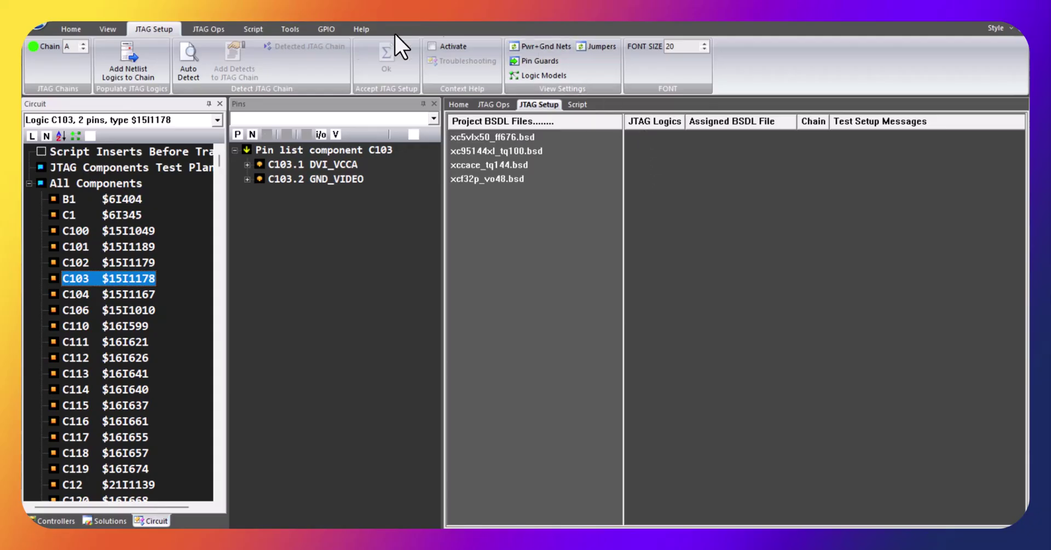
{"action": "left_click", "coordinate": [188, 64]}
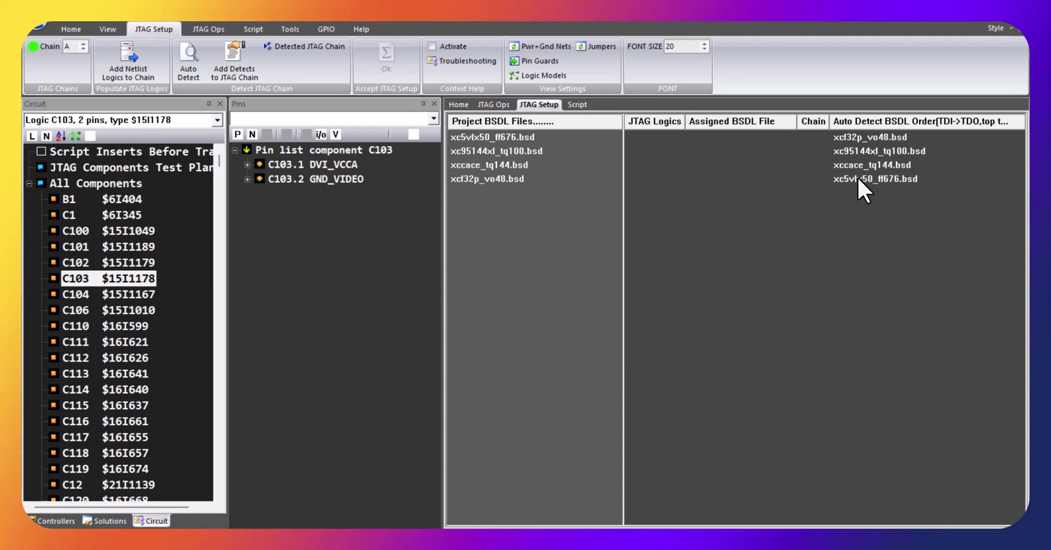
{"action": "left_click", "coordinate": [233, 57]}
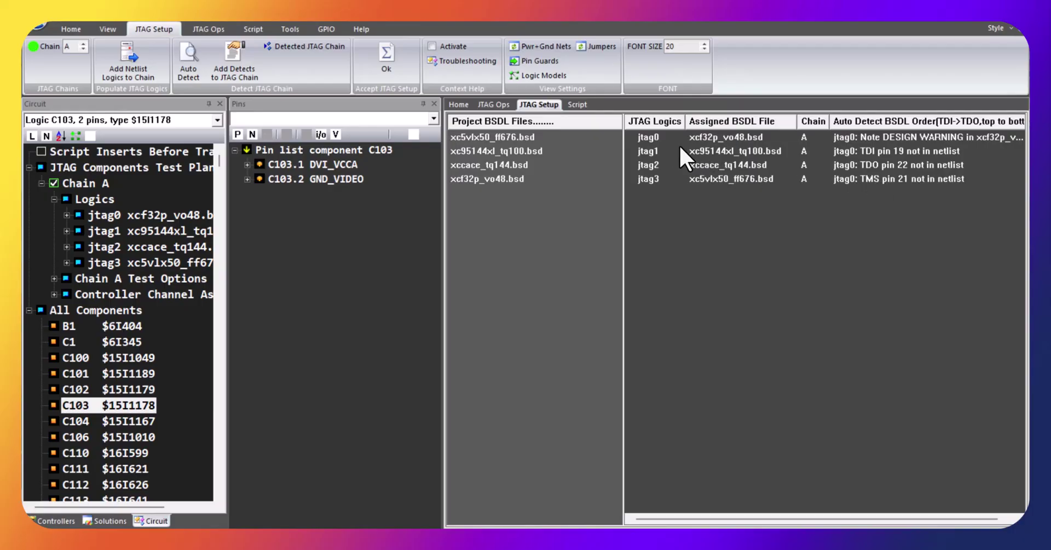
- Rename logic jtag0 (xcf32p_vo48) as U4 and jtag1 (xc95144xl_tq100) as U3
{"action": "left_click", "coordinate": [643, 135]}
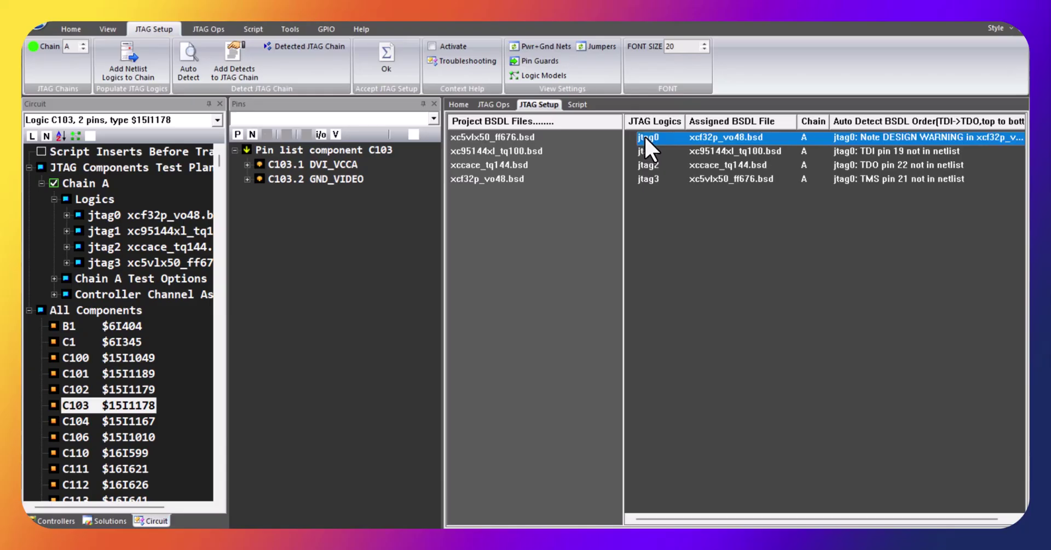
{"action": "left_click", "coordinate": [645, 136]}
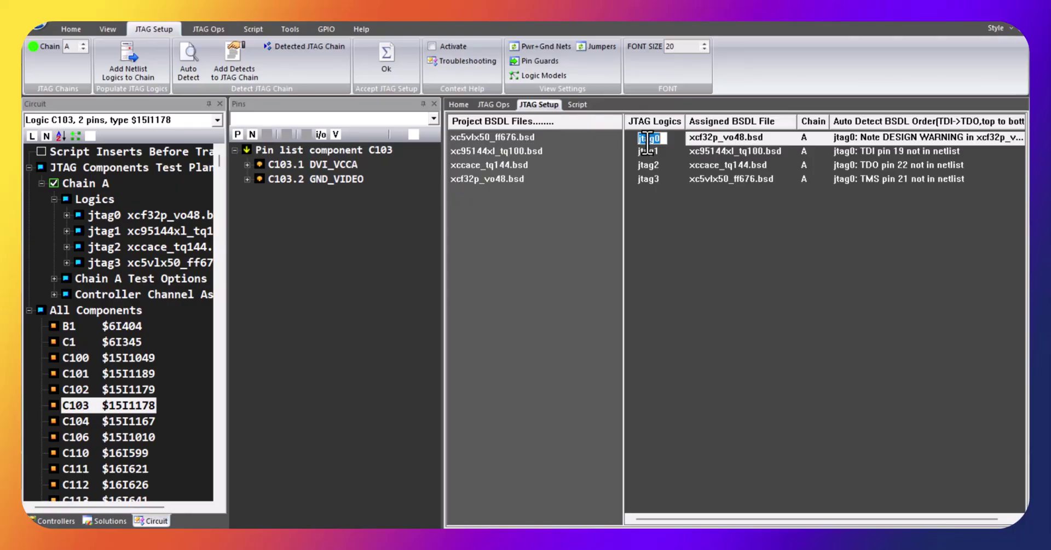
{"action": "type", "text": "U1"}
{"action": "key", "text": "Return"}
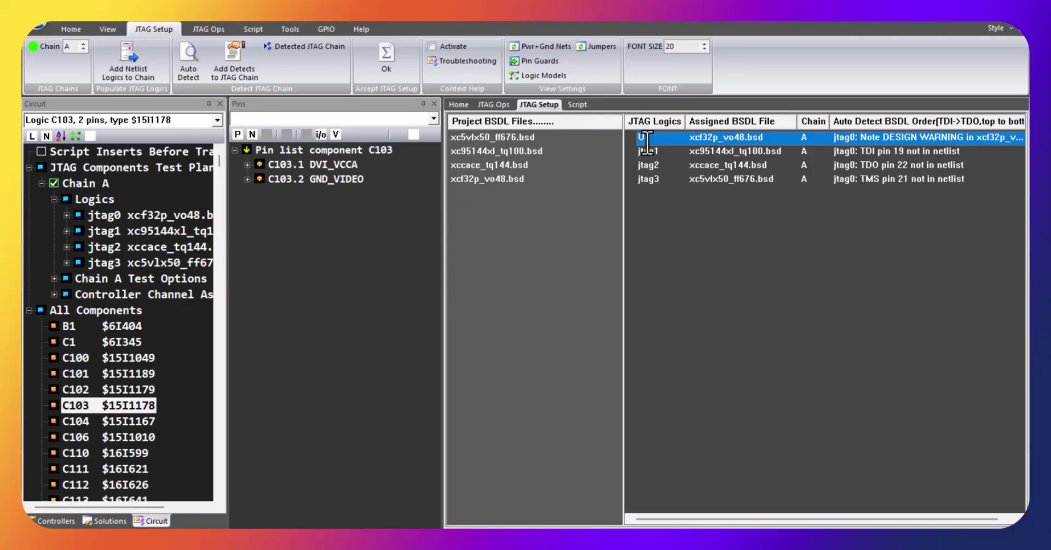
{"action": "left_click", "coordinate": [648, 149]}
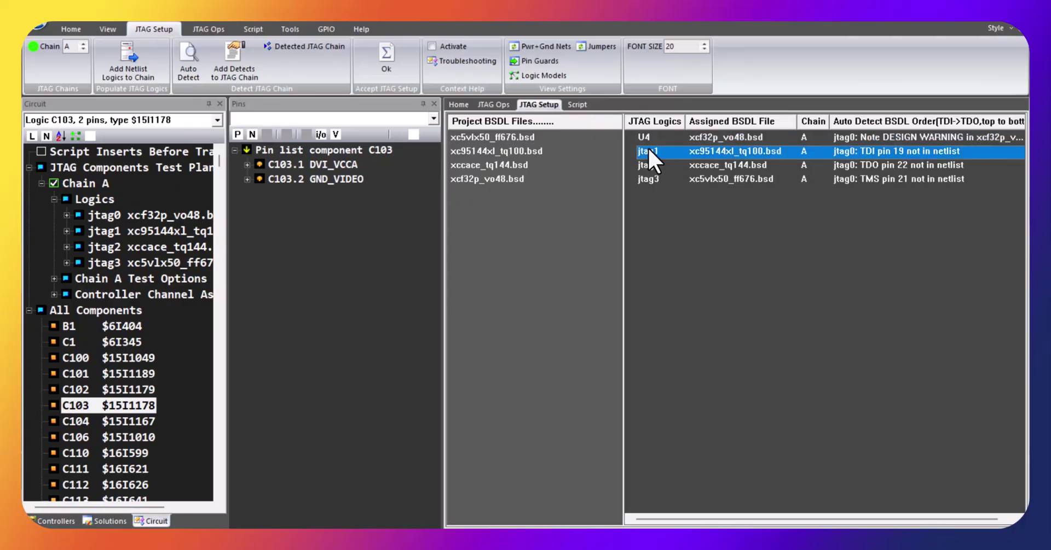
{"action": "left_click", "coordinate": [649, 149]}
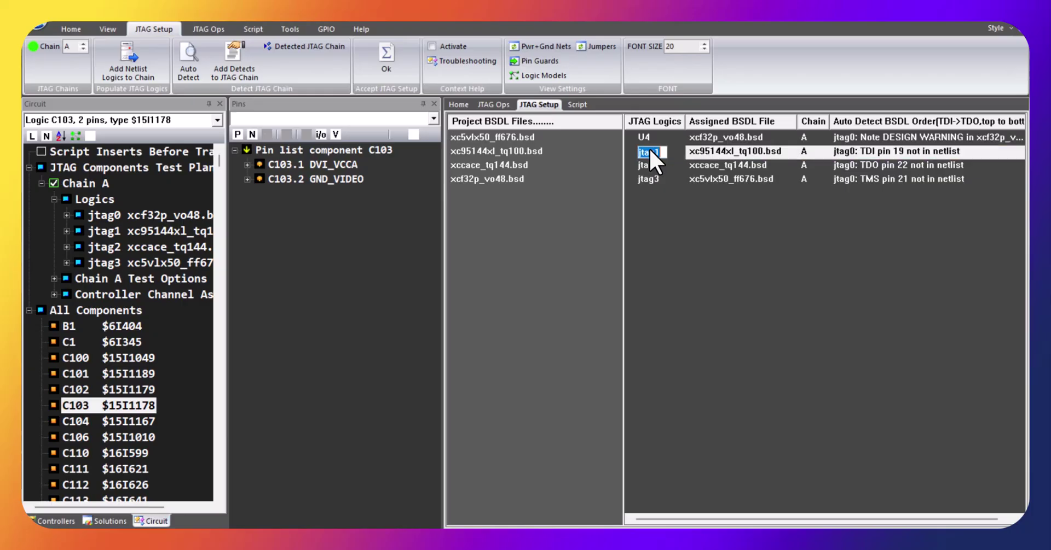
{"action": "type", "text": "U3"}
{"action": "key", "text": "Return"}
- Rename logic jtag2 (xccace_tq144) as U2 and jtag3 (xc5vlx50_ff676) as U1
{"action": "left_click", "coordinate": [649, 166]}
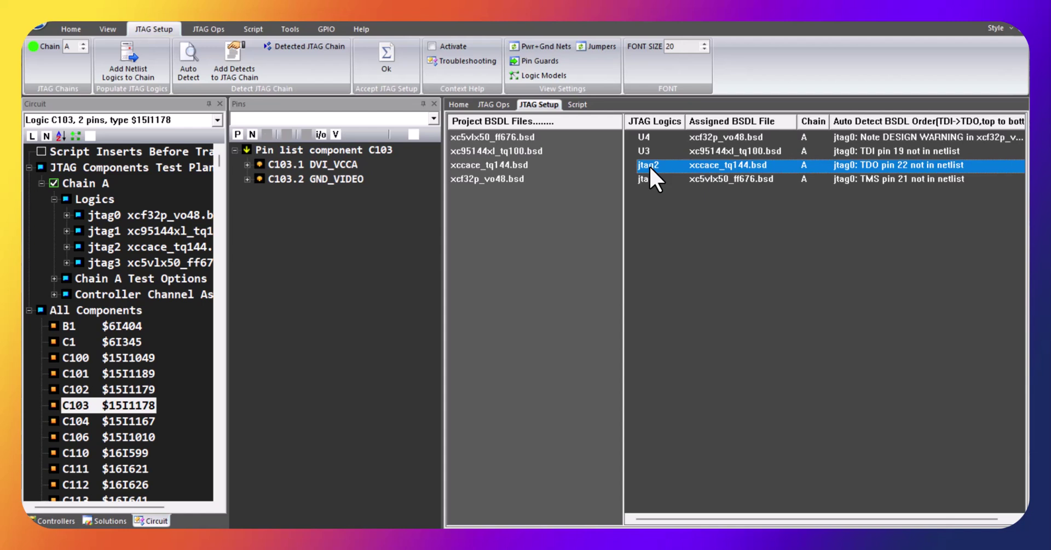
{"action": "left_click", "coordinate": [649, 165]}
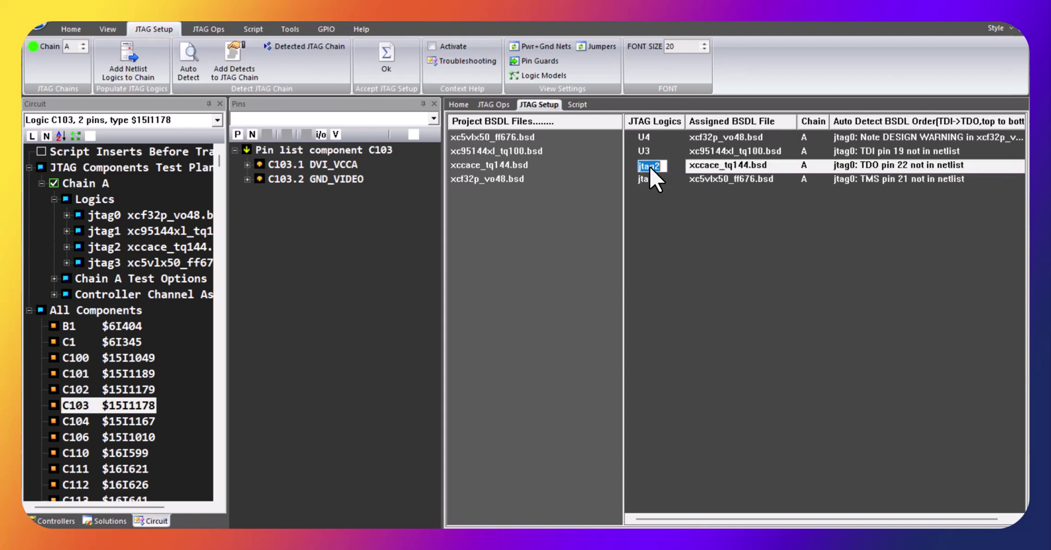
{"action": "type", "text": "U2"}
{"action": "key", "text": "Return"}
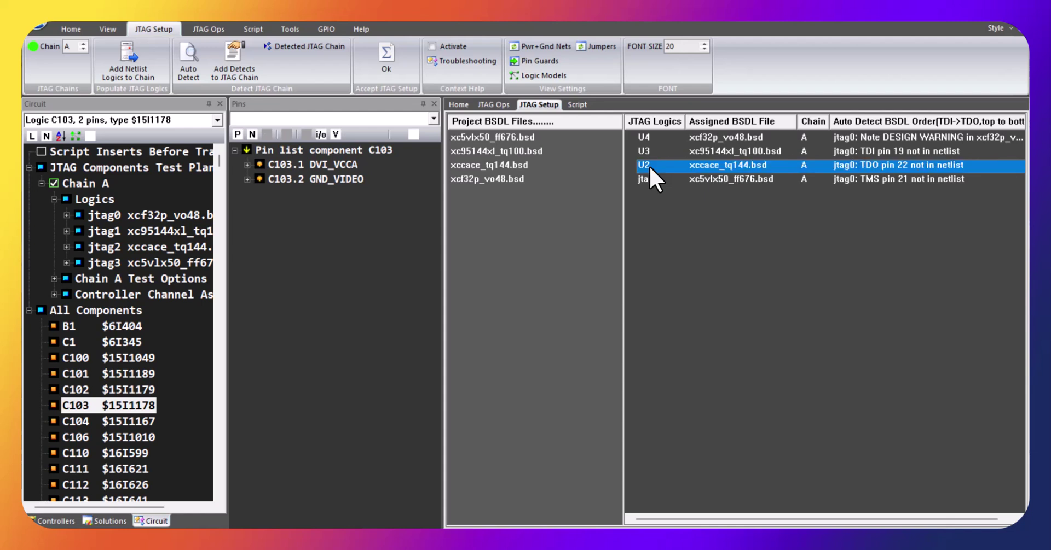
{"action": "left_click", "coordinate": [649, 178]}
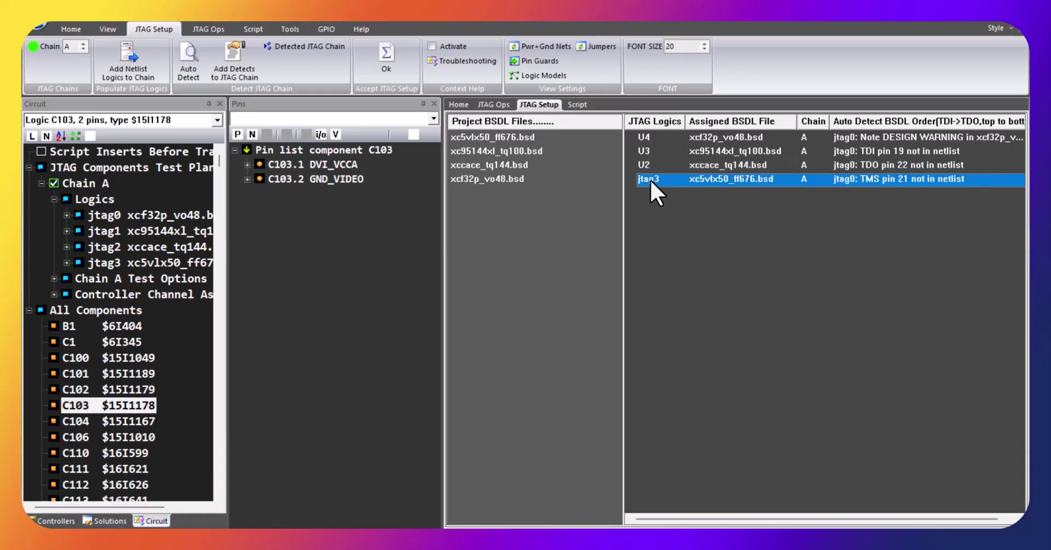
{"action": "left_click", "coordinate": [649, 179]}
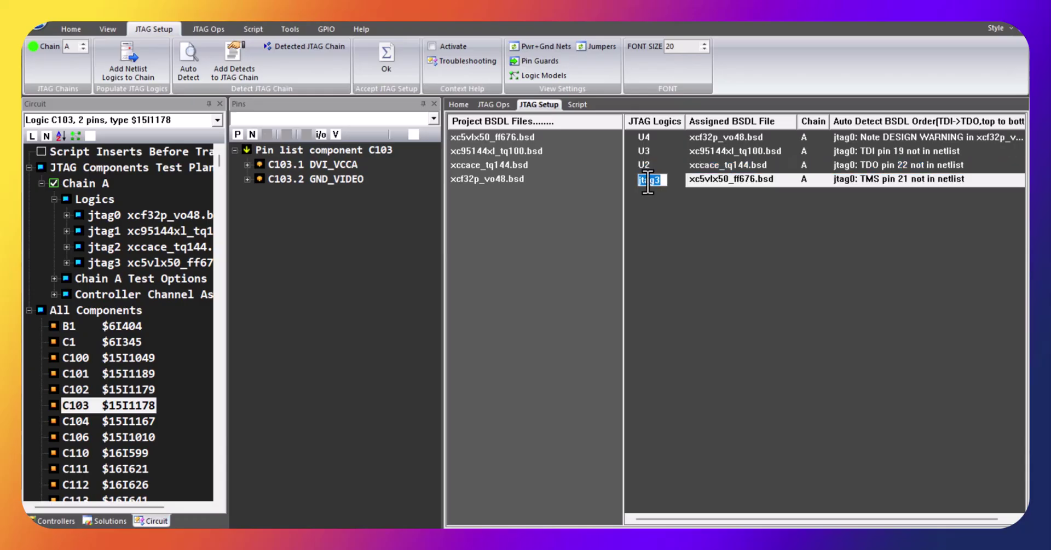
{"action": "type", "text": "U1"}
{"action": "key", "text": "Return"}
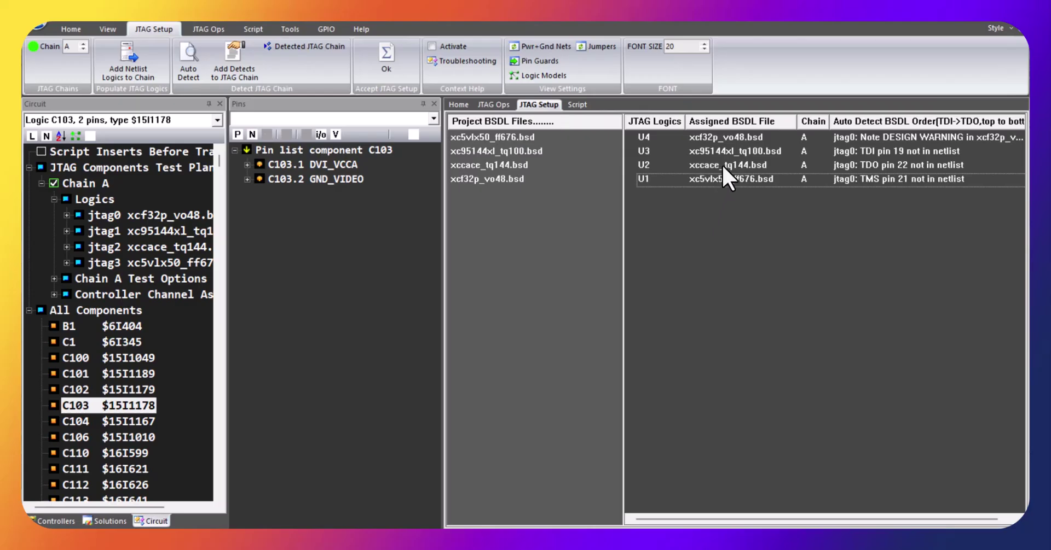
- Accept the JTAG setup for chain A with U4, U3, U2 and U1 assigned to their BSDL files
{"action": "right_click", "coordinate": [800, 150]}
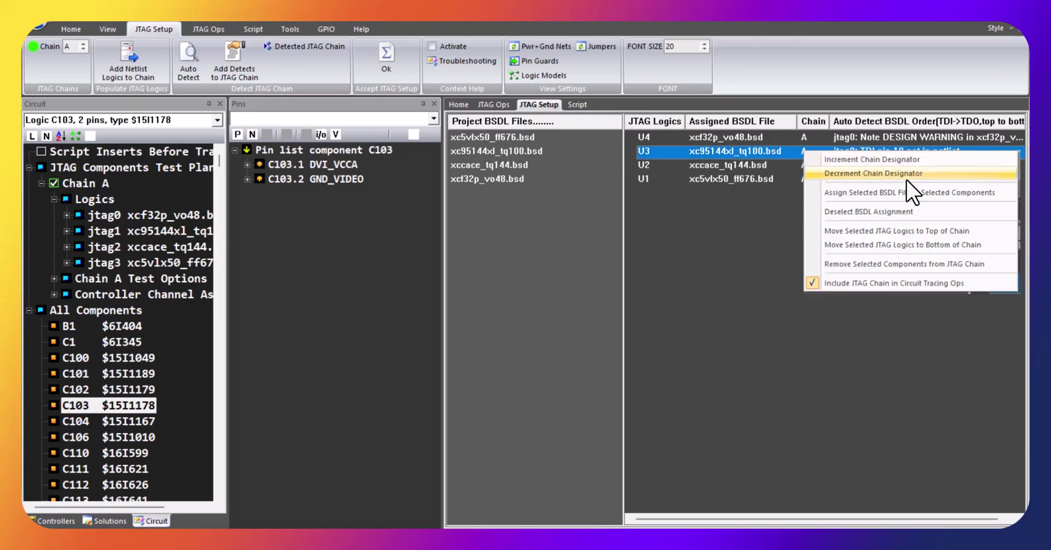
{"action": "left_click", "coordinate": [817, 318]}
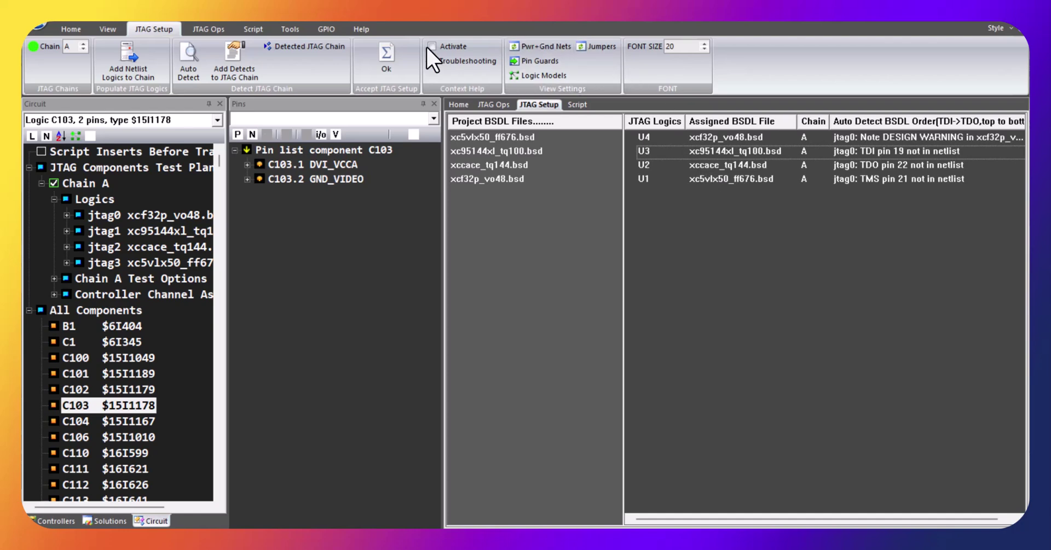
{"action": "left_click", "coordinate": [383, 67]}
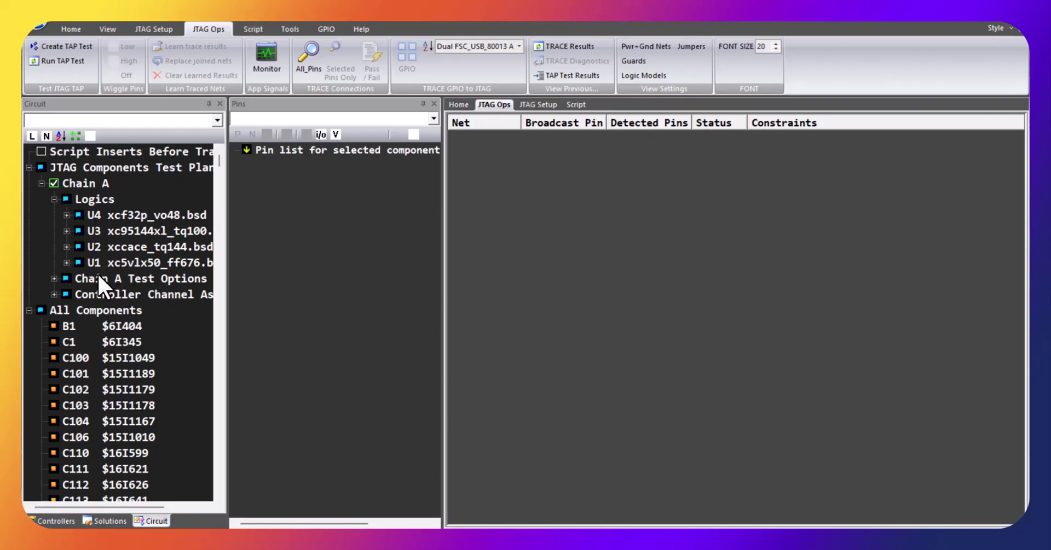
- View U3's pin list and switch the circuit list from components to alphabetically sorted nets
{"action": "left_click", "coordinate": [104, 231]}
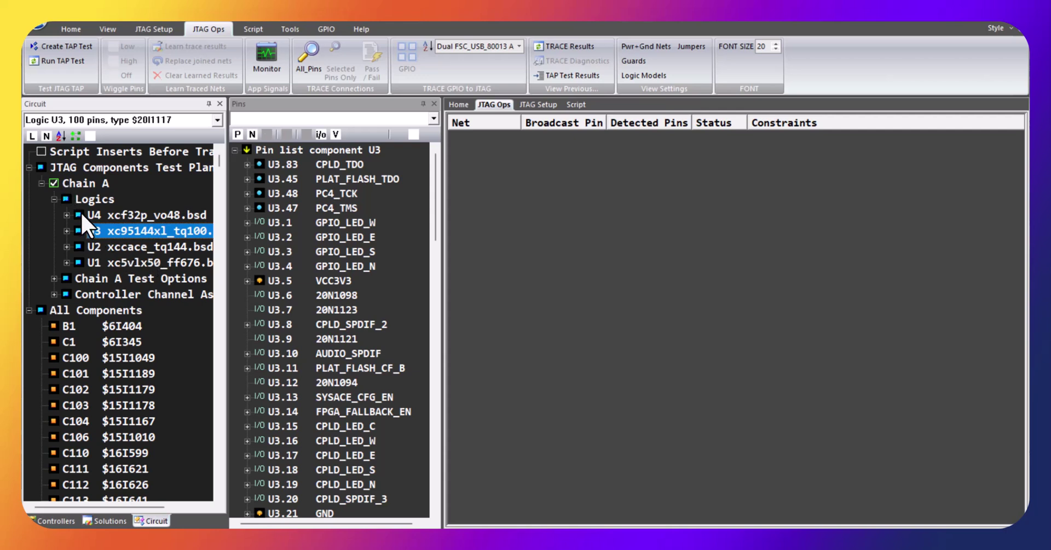
{"action": "left_click", "coordinate": [46, 136]}
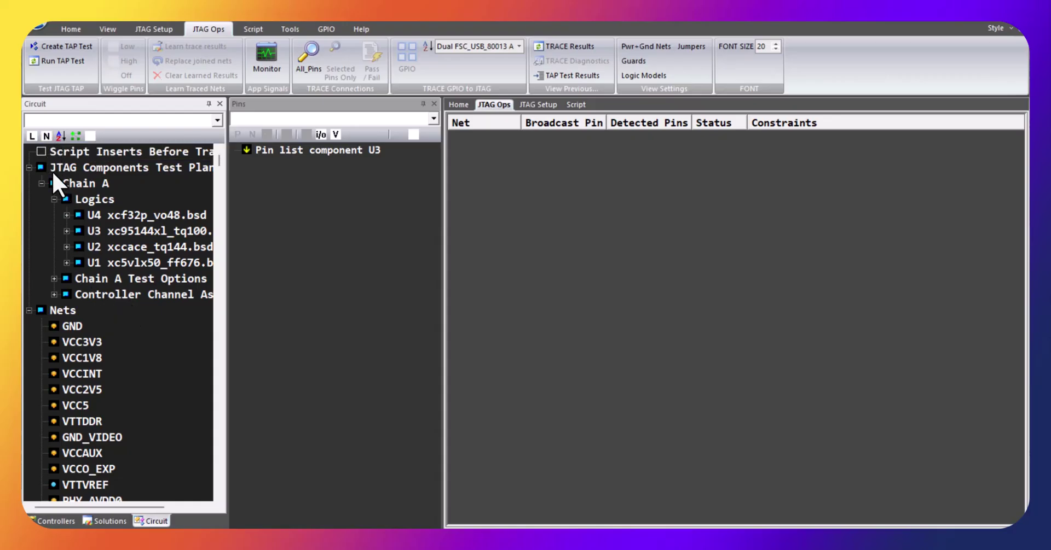
{"action": "left_click", "coordinate": [61, 135]}
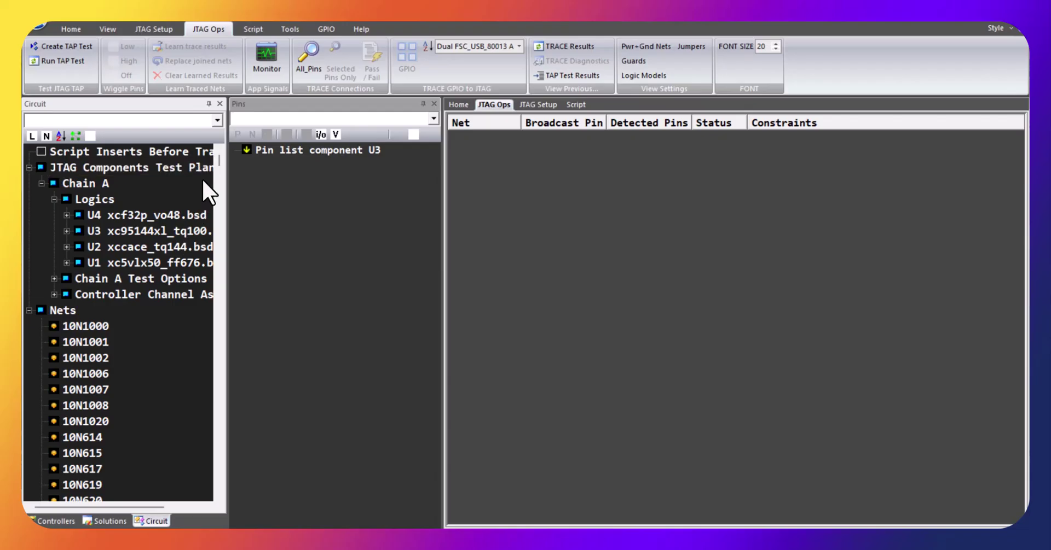
- Assign the nets GND, GNDA_FPGA and GND_VIDEO as ground nets
{"action": "left_click_drag", "start_coordinate": [219, 161], "coordinate": [189, 373]}
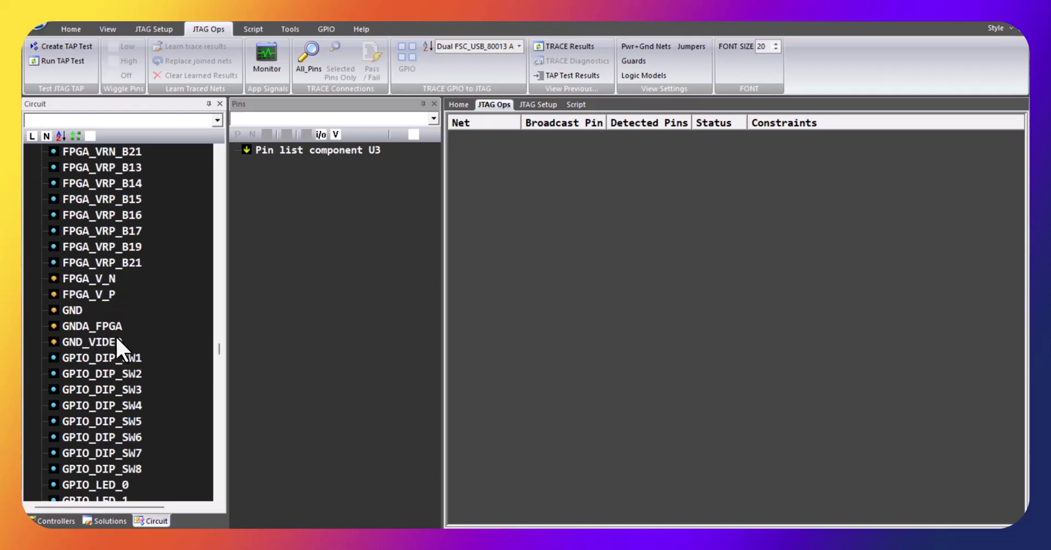
{"action": "left_click", "coordinate": [80, 312]}
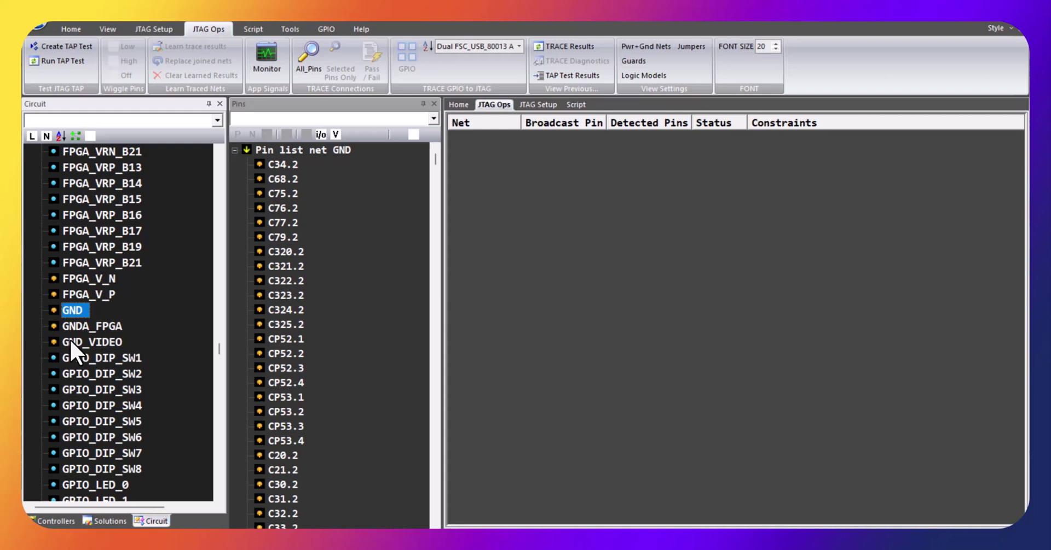
{"action": "left_click", "coordinate": [70, 342], "text": "shift"}
{"action": "right_click", "coordinate": [74, 329]}
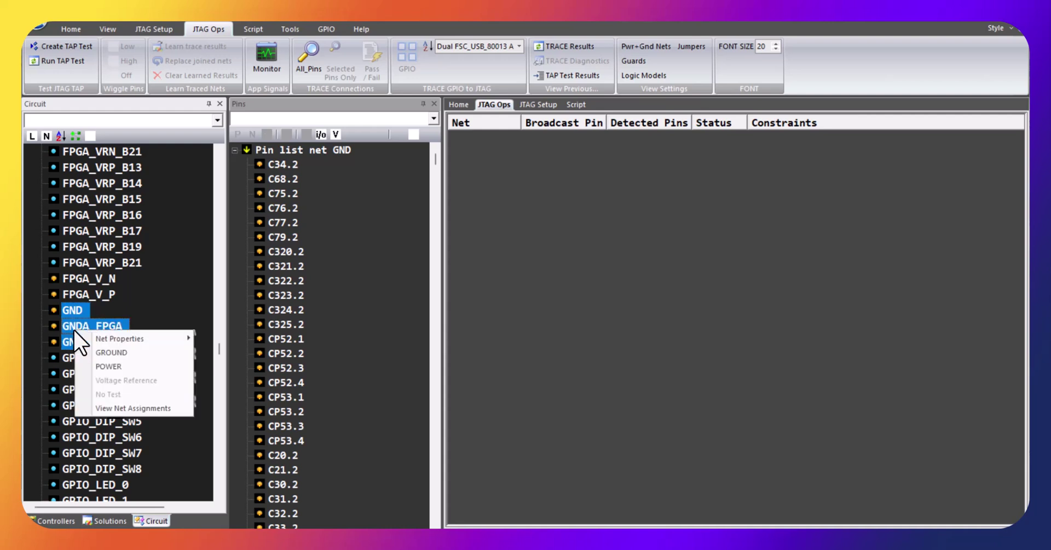
{"action": "left_click", "coordinate": [103, 353]}
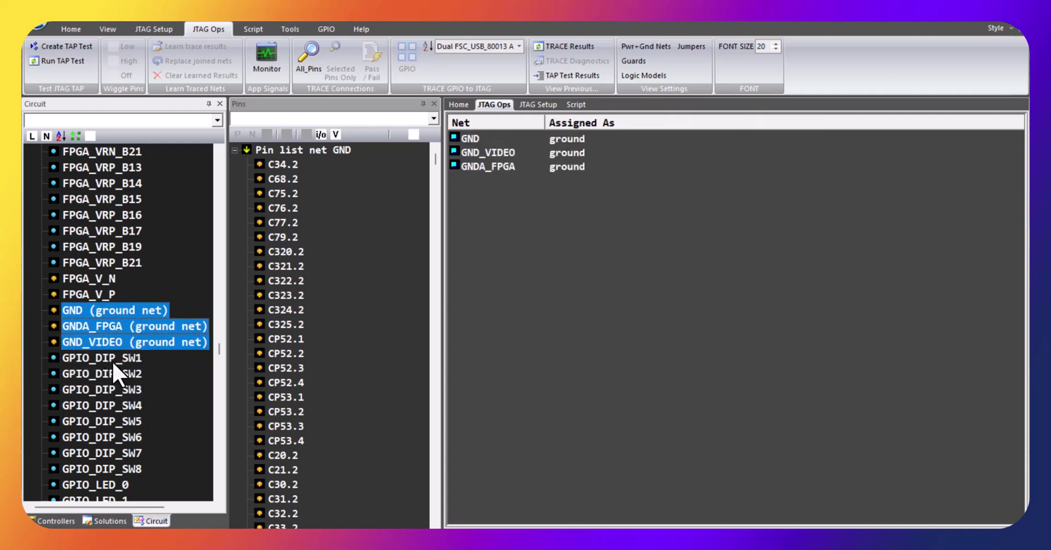
- Assign all nets from VCC1V8 through VTTDDR in the sorted net list as power nets
{"action": "left_click_drag", "start_coordinate": [219, 350], "coordinate": [213, 474]}
{"action": "scroll", "coordinate": [222, 495], "scroll_direction": "down", "scroll_amount": 3}
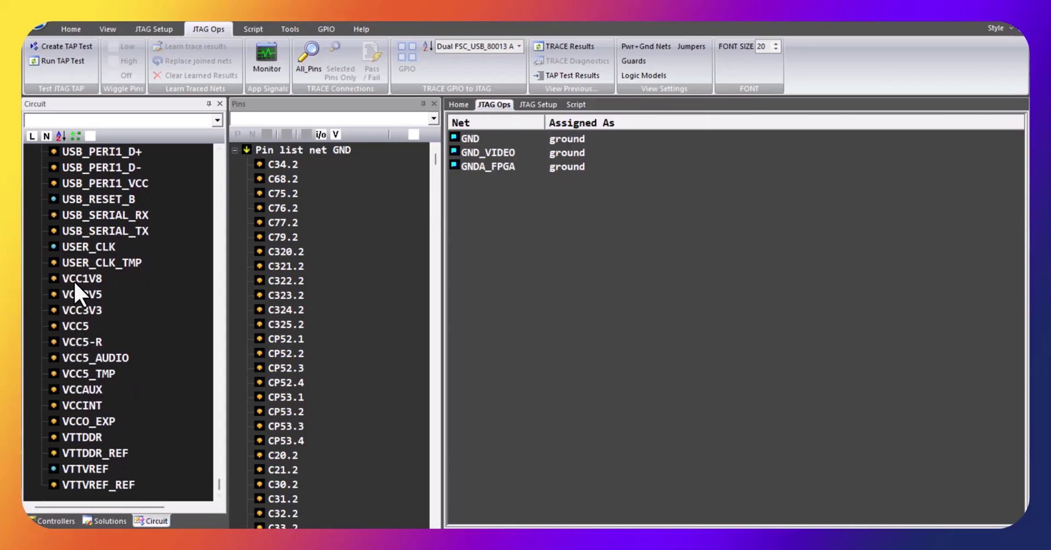
{"action": "left_click", "coordinate": [74, 280]}
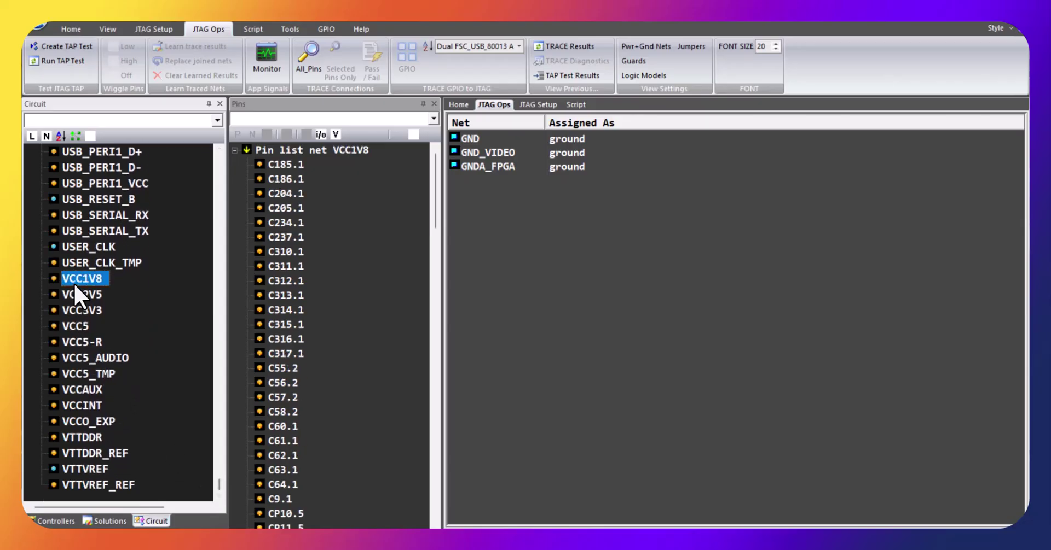
{"action": "left_click", "coordinate": [78, 437], "text": "shift"}
{"action": "right_click", "coordinate": [76, 366]}
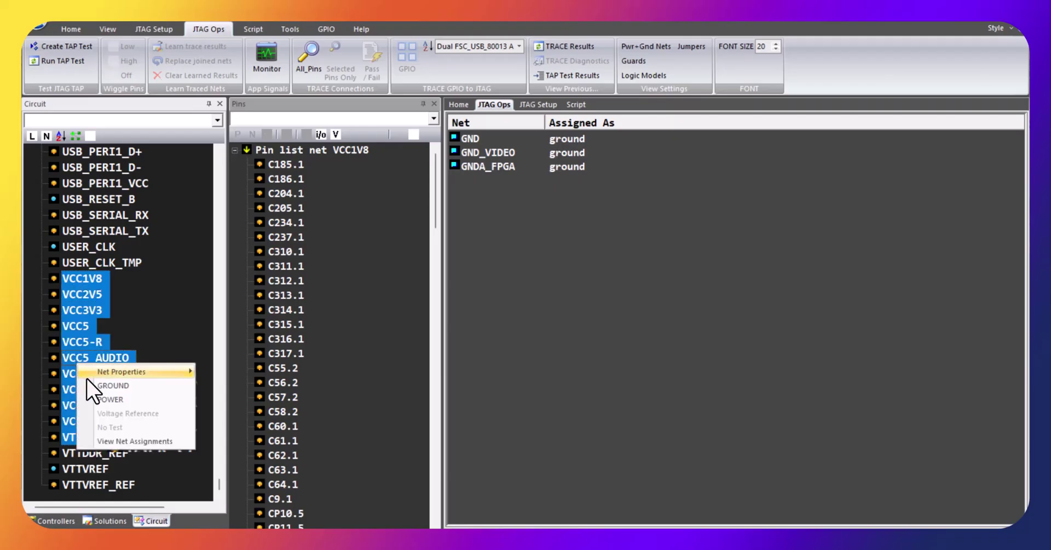
{"action": "left_click", "coordinate": [104, 401]}
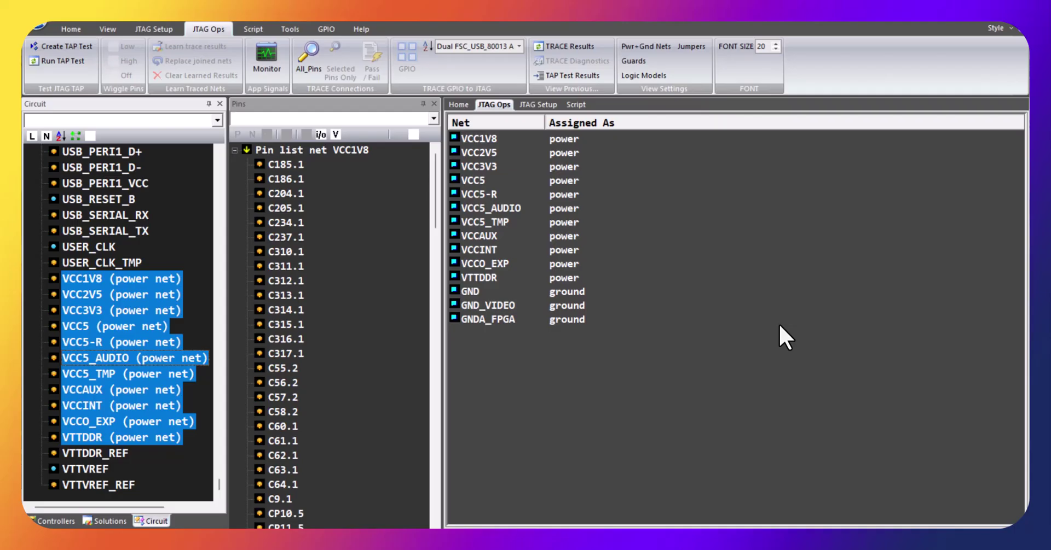
{"action": "left_click", "coordinate": [776, 323]}
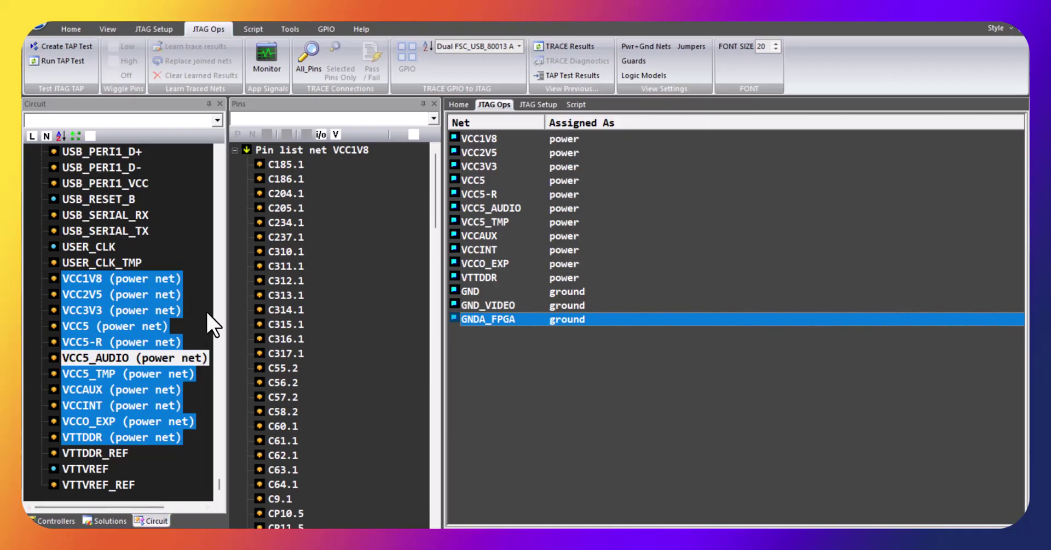
- Trace the connections of all pins in the JTAG chain and look through the trace results
{"action": "left_click_drag", "start_coordinate": [218, 487], "coordinate": [217, 158]}
{"action": "left_click", "coordinate": [107, 232]}
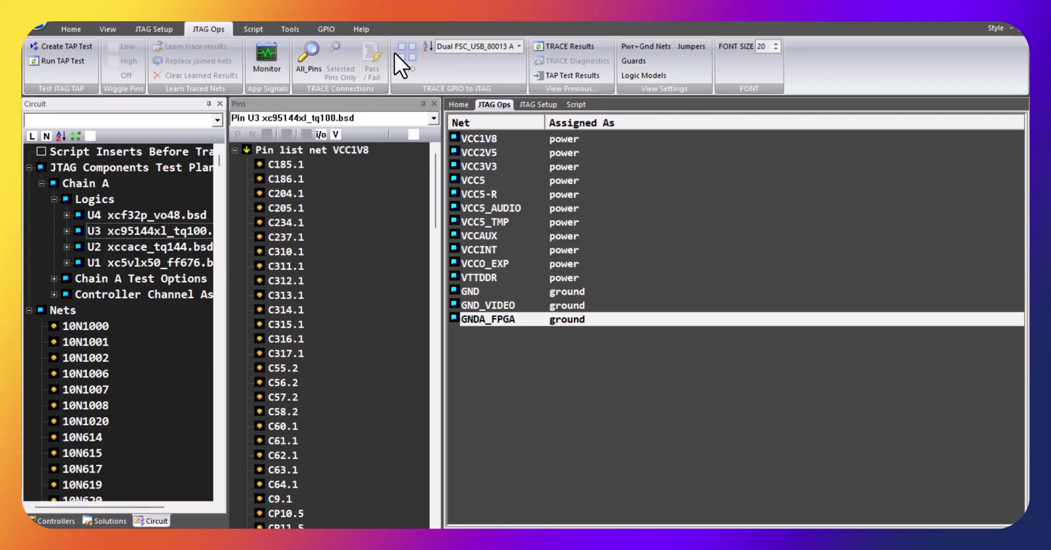
{"action": "left_click", "coordinate": [310, 55]}
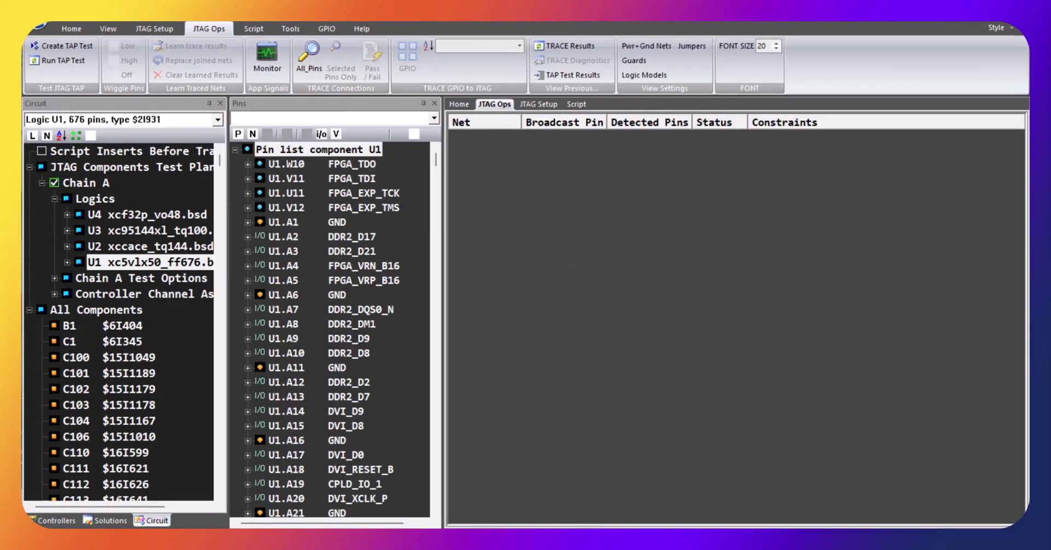
{"action": "left_click", "coordinate": [310, 56]}
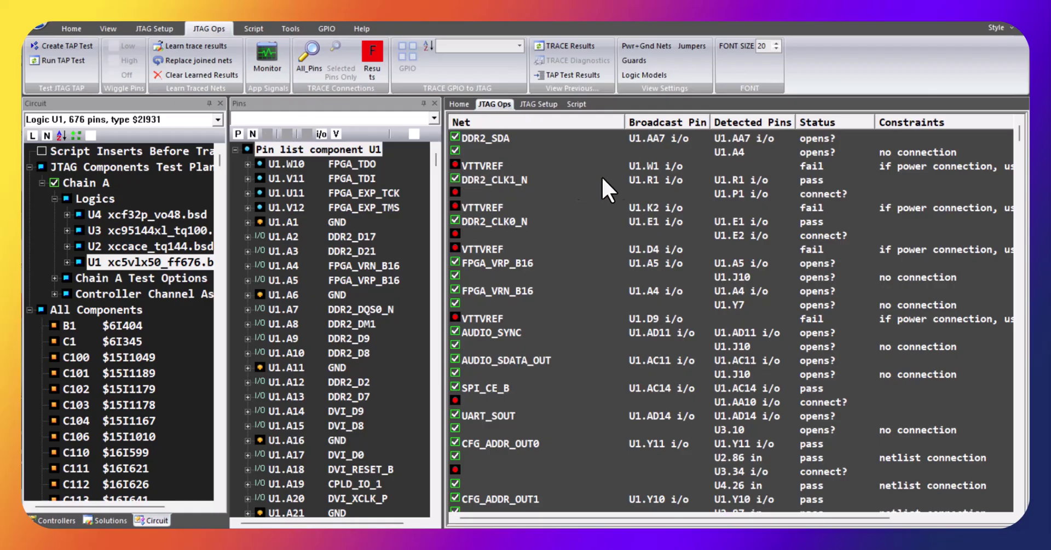
{"action": "scroll", "coordinate": [750, 182], "scroll_direction": "down", "scroll_amount": 12}
{"action": "scroll", "coordinate": [742, 179], "scroll_direction": "down", "scroll_amount": 4}
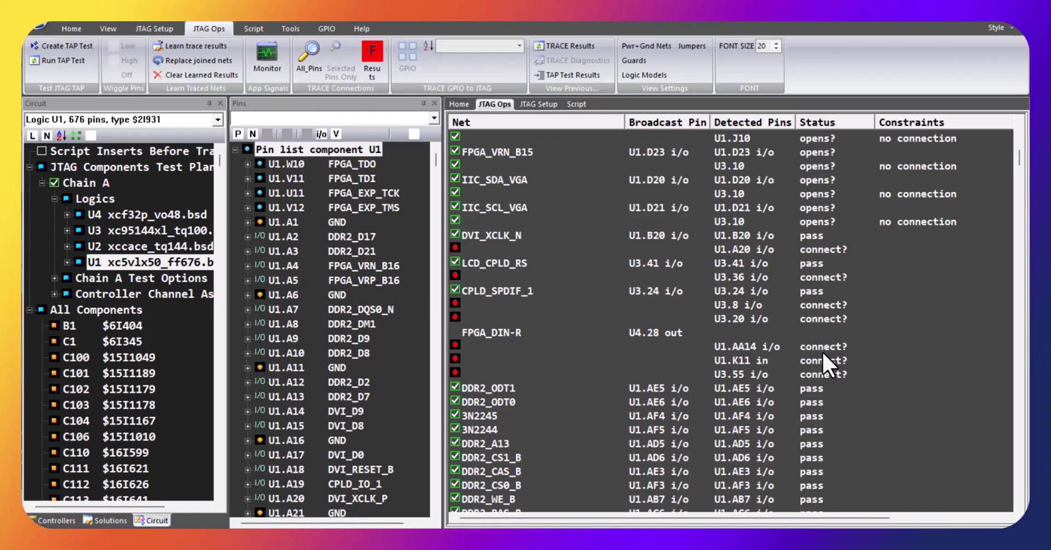
{"action": "scroll", "coordinate": [822, 350], "scroll_direction": "up", "scroll_amount": 12}
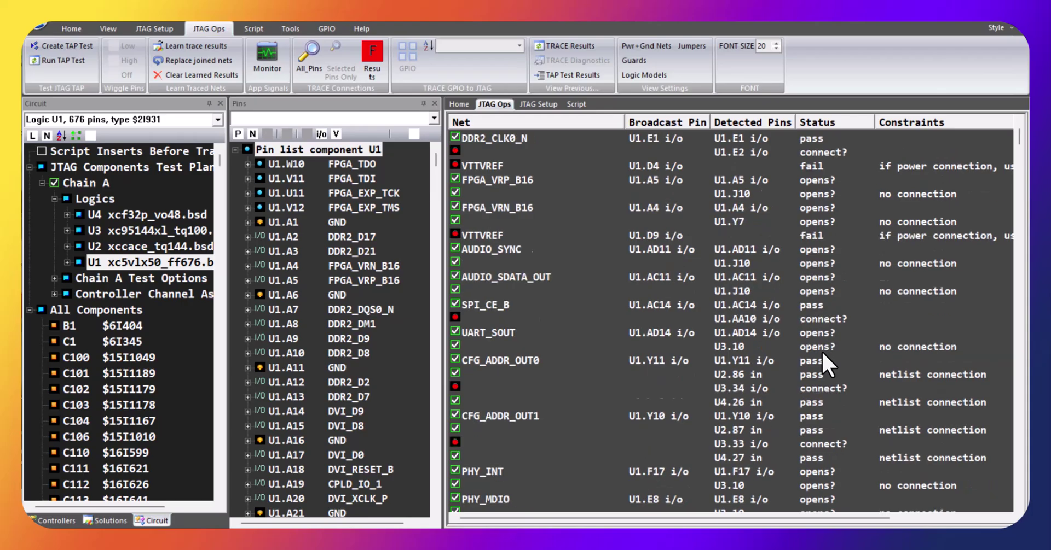
{"action": "scroll", "coordinate": [822, 350], "scroll_direction": "up", "scroll_amount": 2}
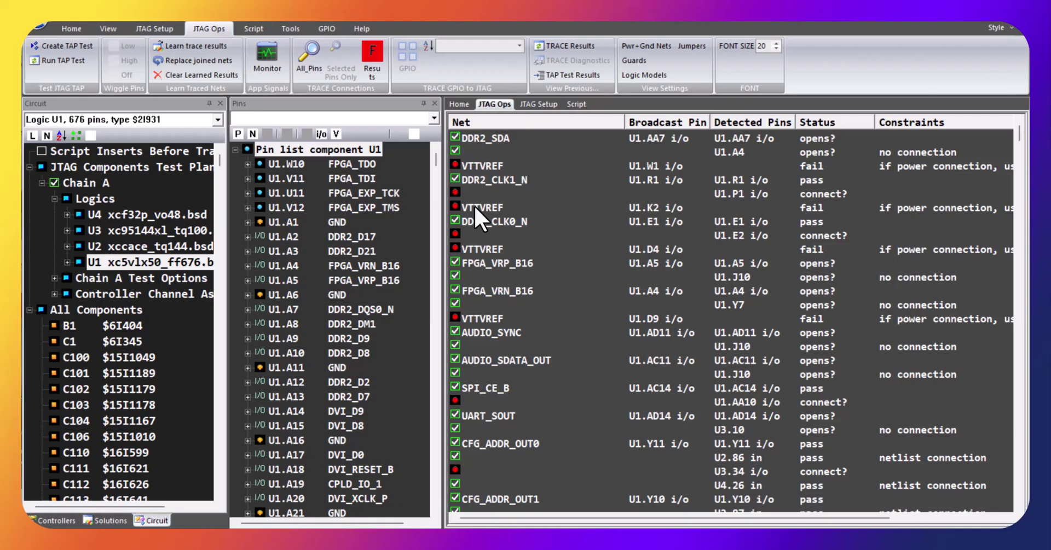
- Drive pin U1.R1 on net DDR2_CLK1_N alternately high and low to check the U1.P1 connection
{"action": "left_click", "coordinate": [739, 180]}
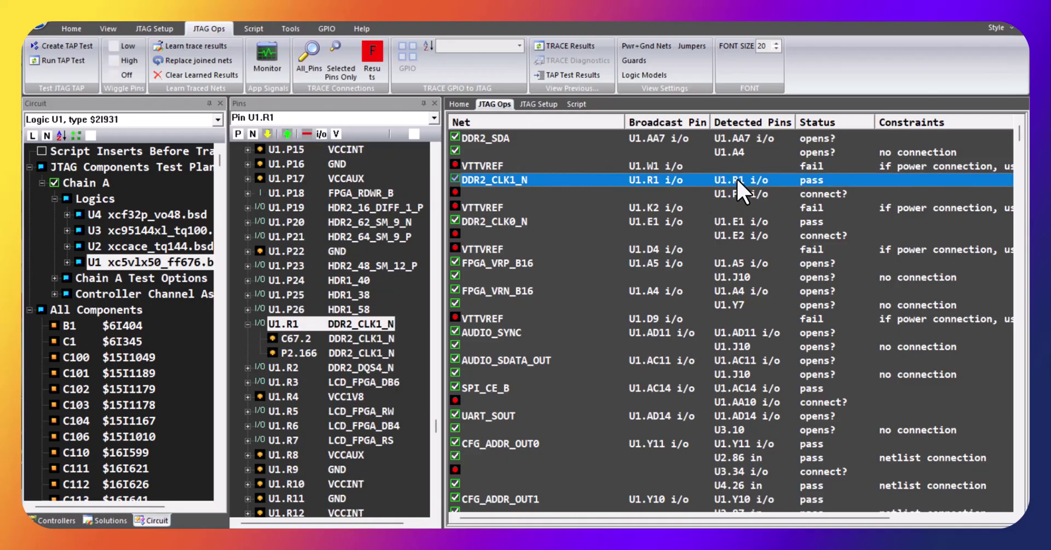
{"action": "left_click", "coordinate": [290, 132]}
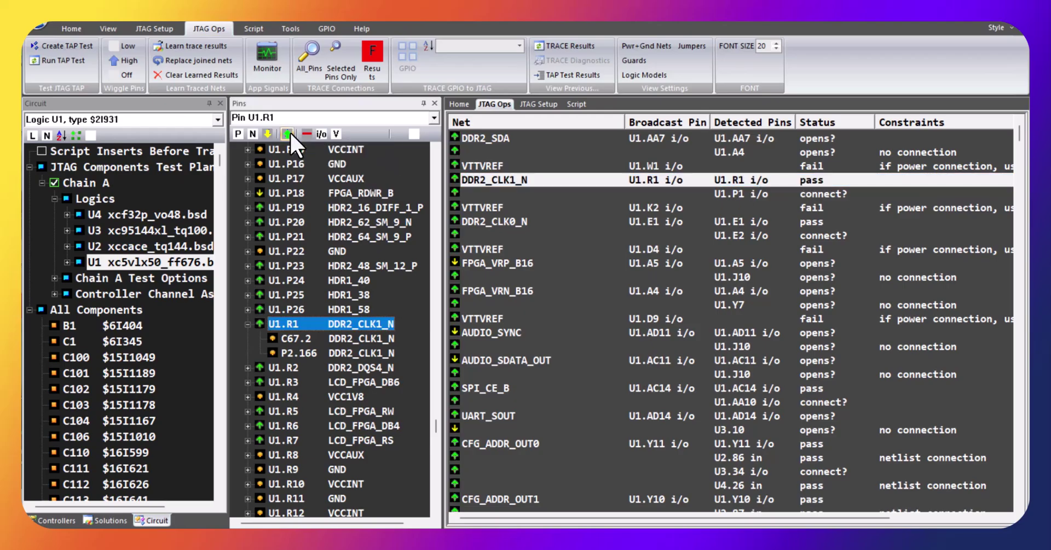
{"action": "left_click", "coordinate": [268, 134]}
{"action": "left_click", "coordinate": [287, 133]}
{"action": "left_click", "coordinate": [271, 132]}
{"action": "right_click", "coordinate": [818, 197]}
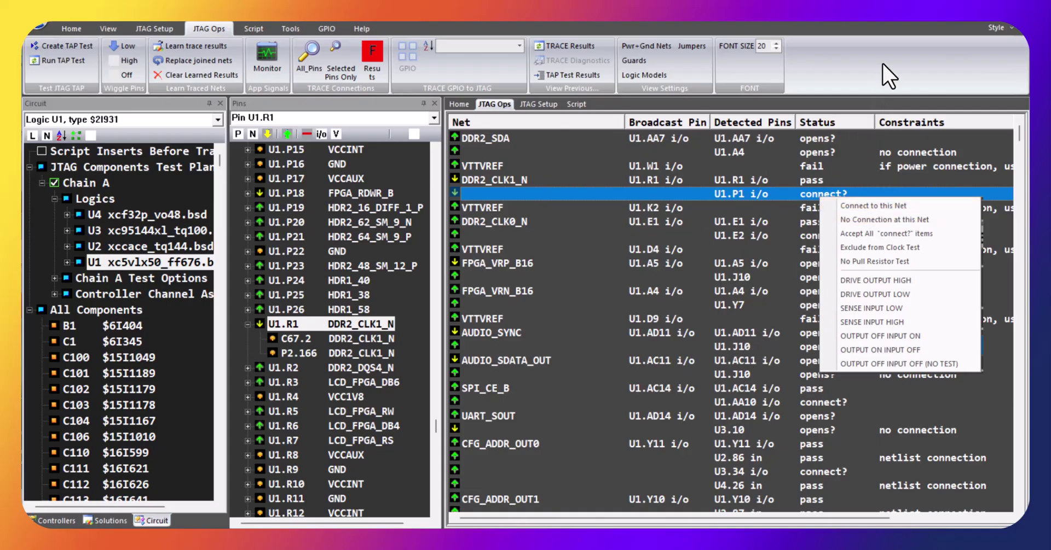
{"action": "left_click", "coordinate": [887, 76]}
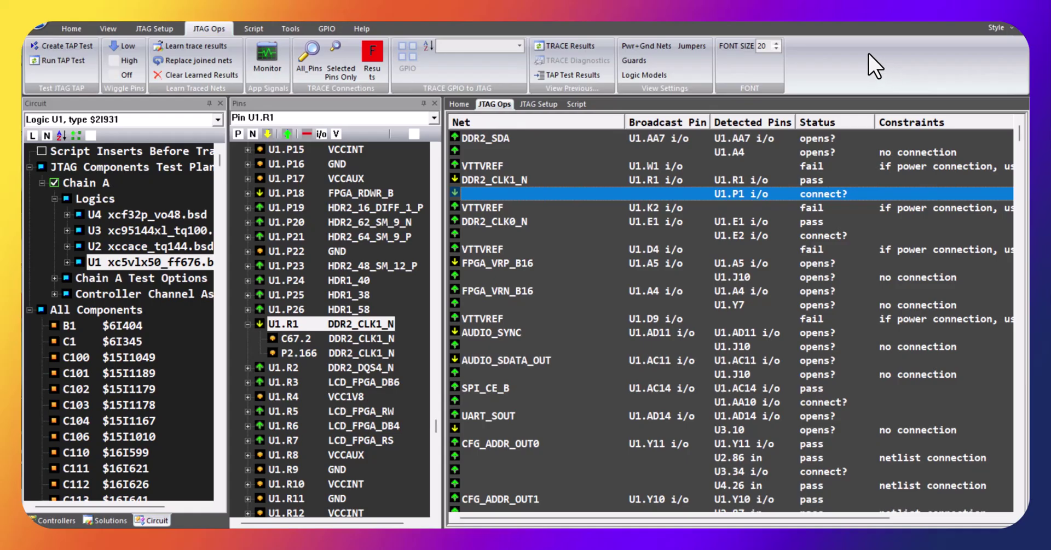
- Learn the trace results as constraints and rerun the connection trace on all pins
{"action": "left_click", "coordinate": [188, 47]}
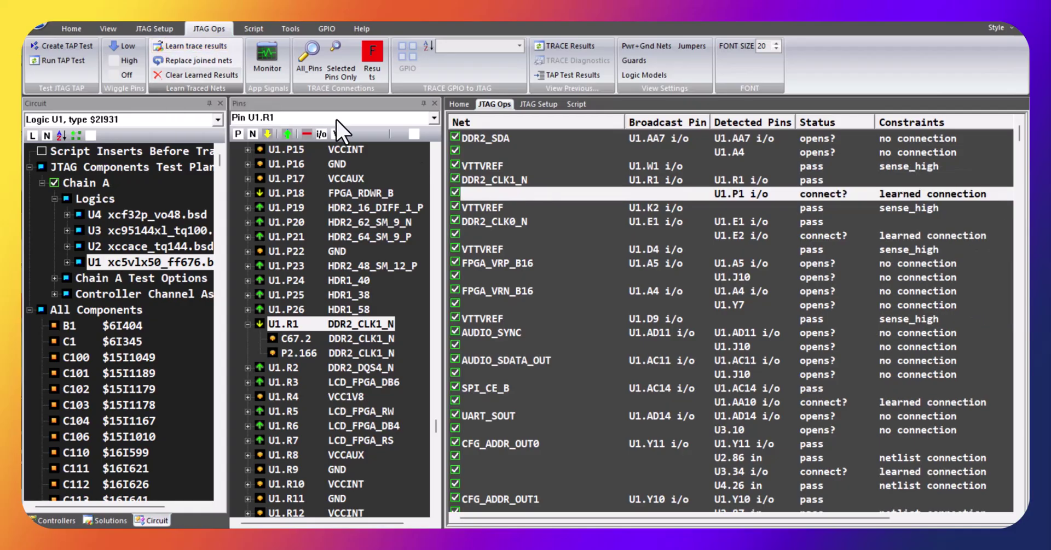
{"action": "scroll", "coordinate": [656, 279], "scroll_direction": "down", "scroll_amount": 6}
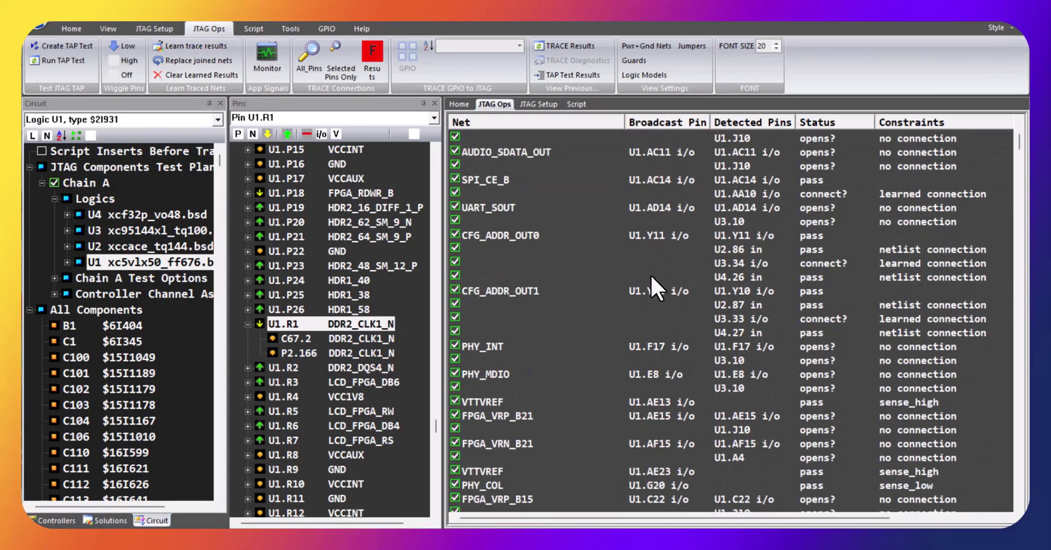
{"action": "left_click", "coordinate": [307, 60]}
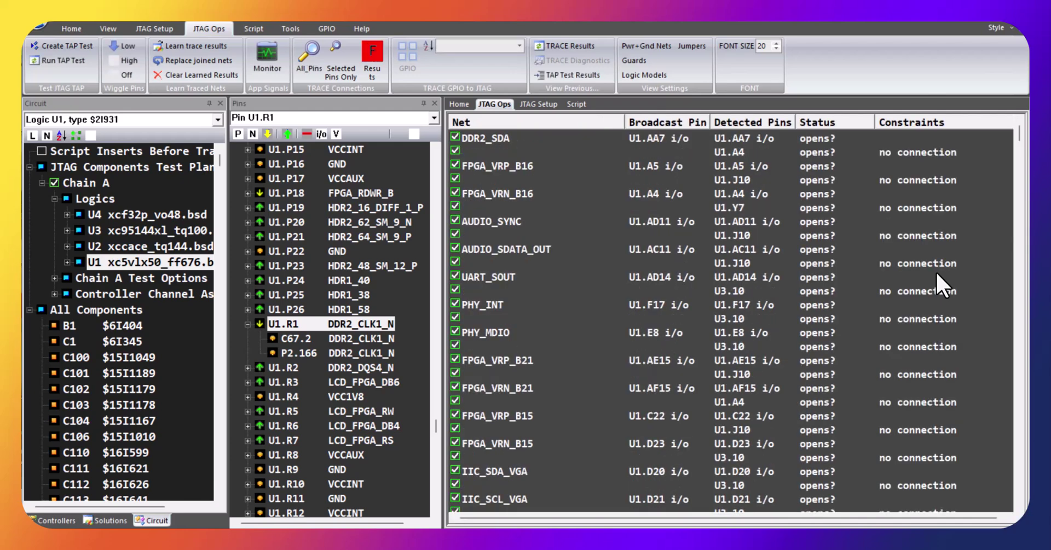
- Review the new trace results to the end and drive FPGA_DONE pin U3.56 high, low and high again
{"action": "scroll", "coordinate": [935, 271], "scroll_direction": "down", "scroll_amount": 15}
{"action": "scroll", "coordinate": [936, 274], "scroll_direction": "down", "scroll_amount": 15}
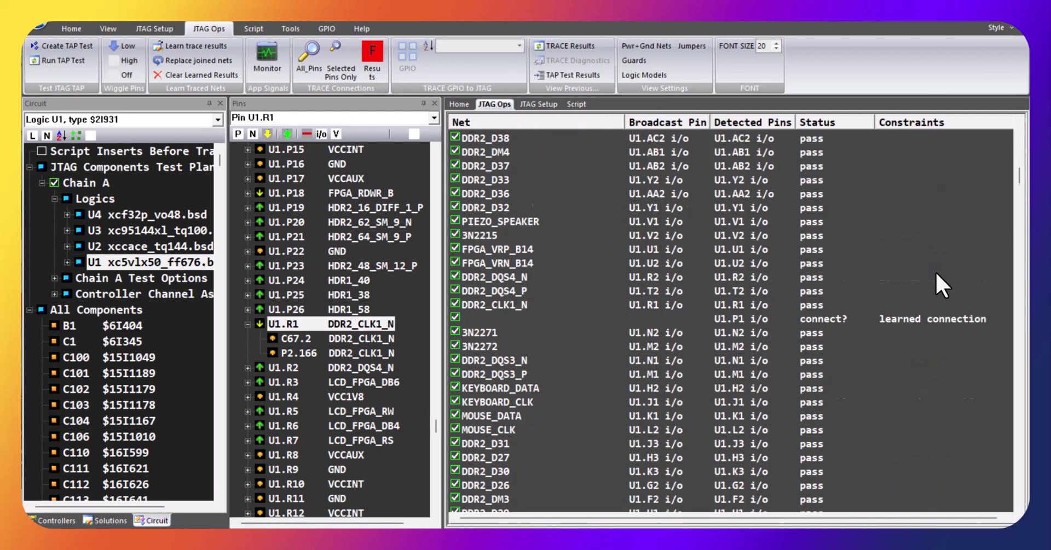
{"action": "scroll", "coordinate": [935, 278], "scroll_direction": "down", "scroll_amount": 9}
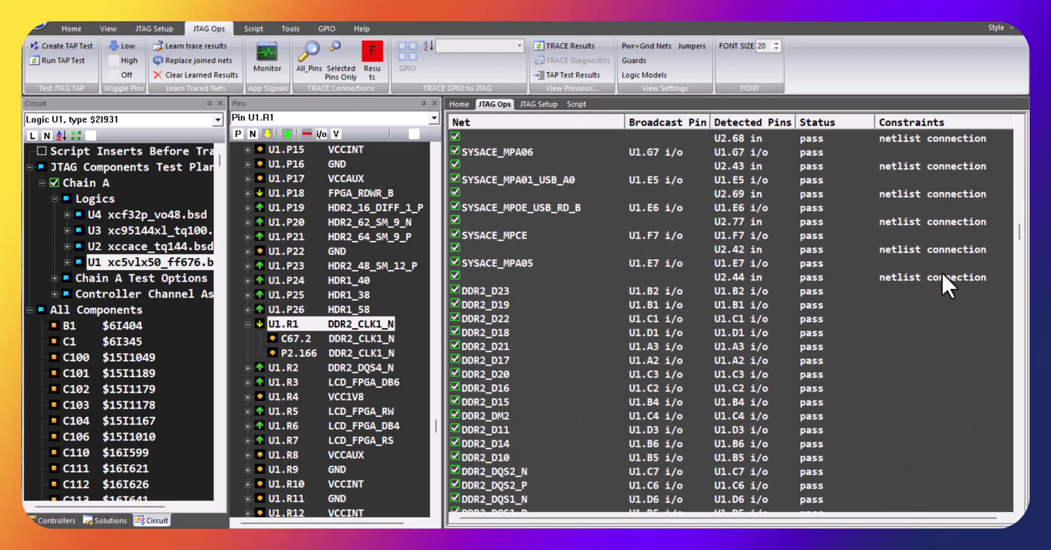
{"action": "left_click_drag", "start_coordinate": [1018, 232], "coordinate": [1019, 493]}
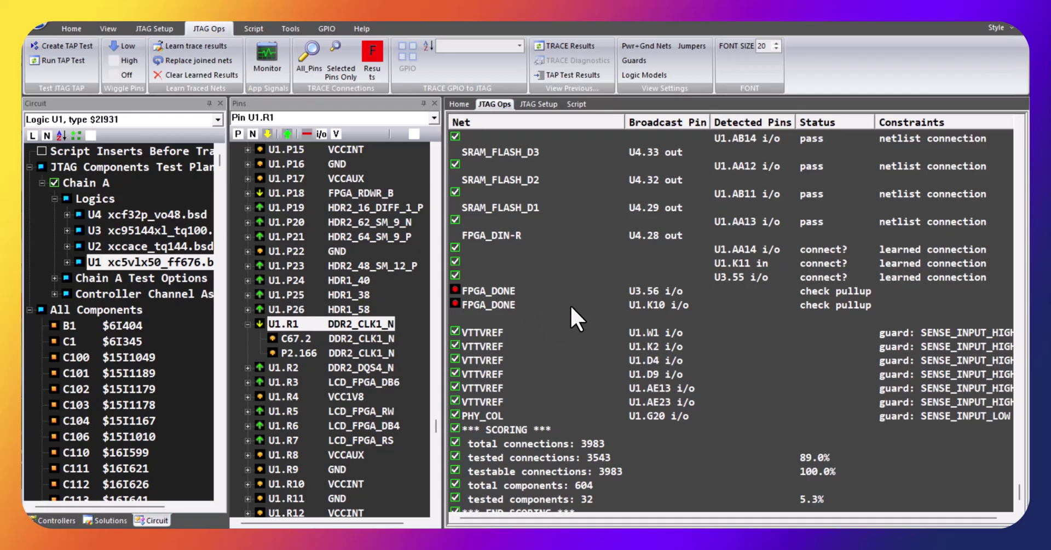
{"action": "left_click", "coordinate": [656, 293]}
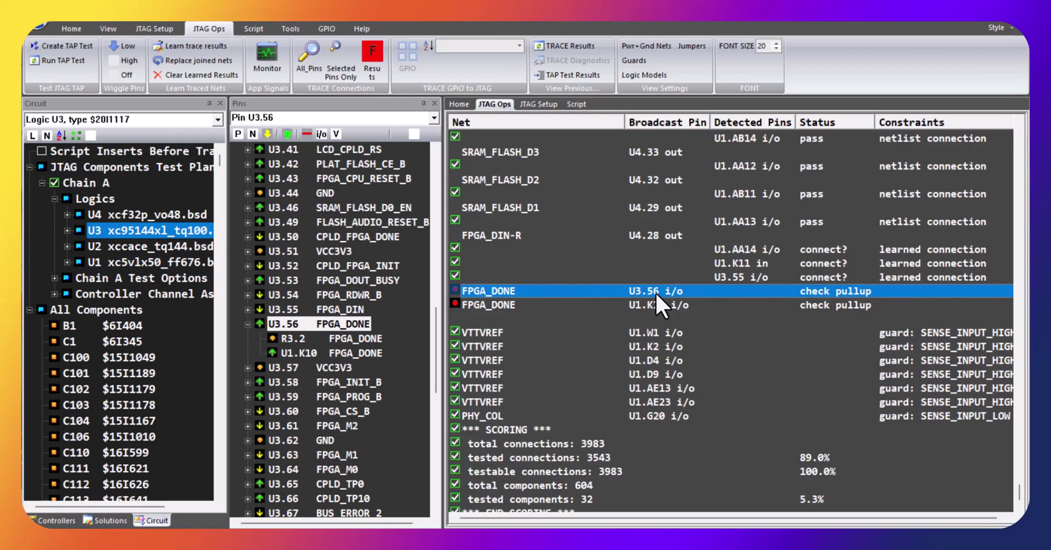
{"action": "left_click", "coordinate": [287, 133]}
{"action": "left_click", "coordinate": [266, 134]}
{"action": "left_click", "coordinate": [285, 133]}
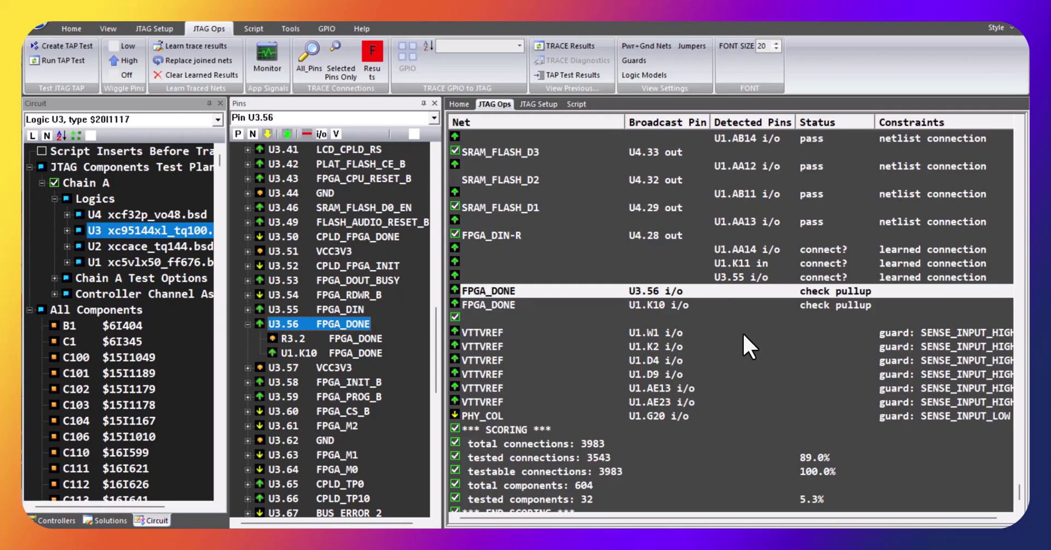
- Exclude both FPGA_DONE pins, U3.56 and U1.K10, from the pull resistor test
{"action": "right_click", "coordinate": [836, 295]}
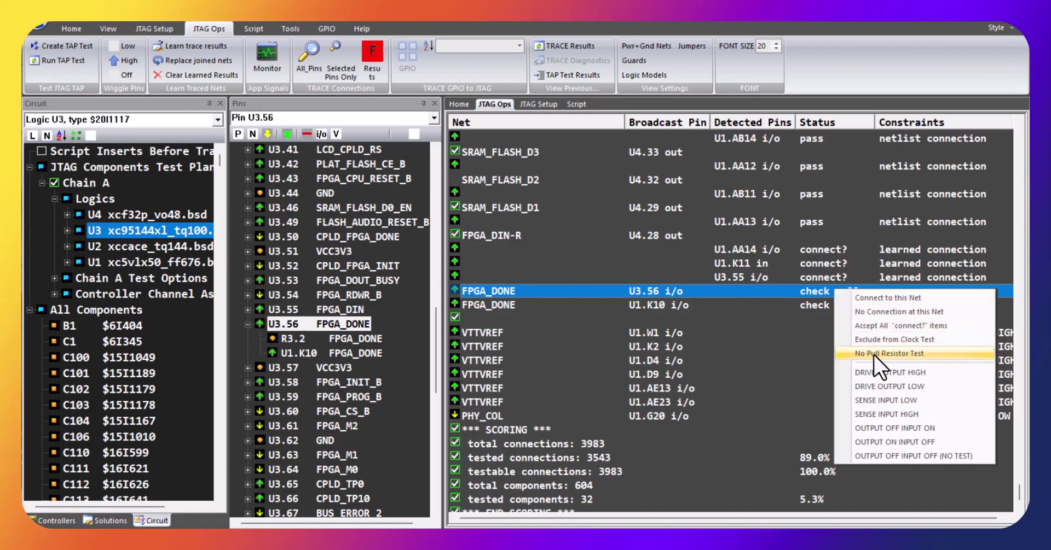
{"action": "left_click", "coordinate": [874, 355]}
{"action": "right_click", "coordinate": [840, 305]}
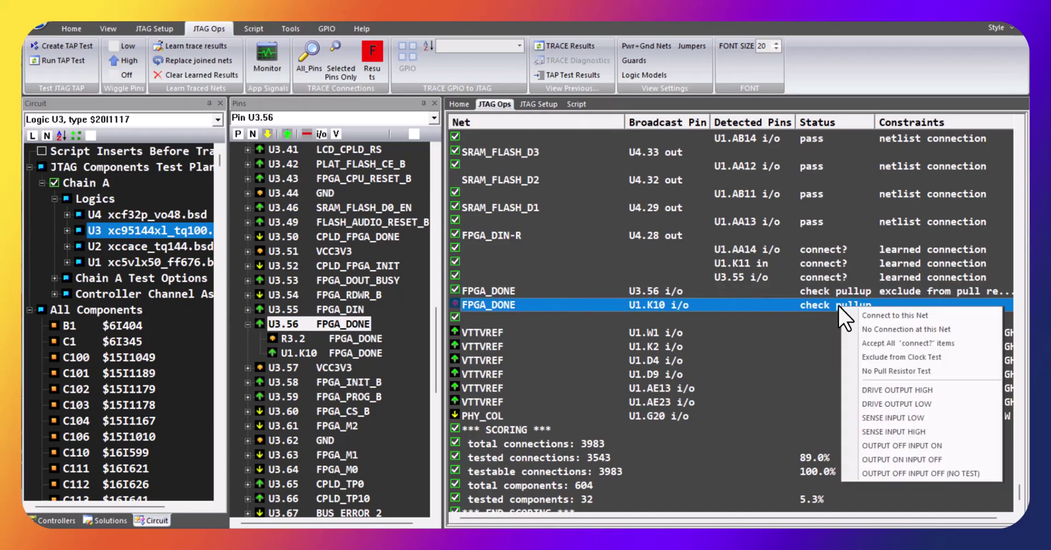
{"action": "left_click", "coordinate": [875, 370]}
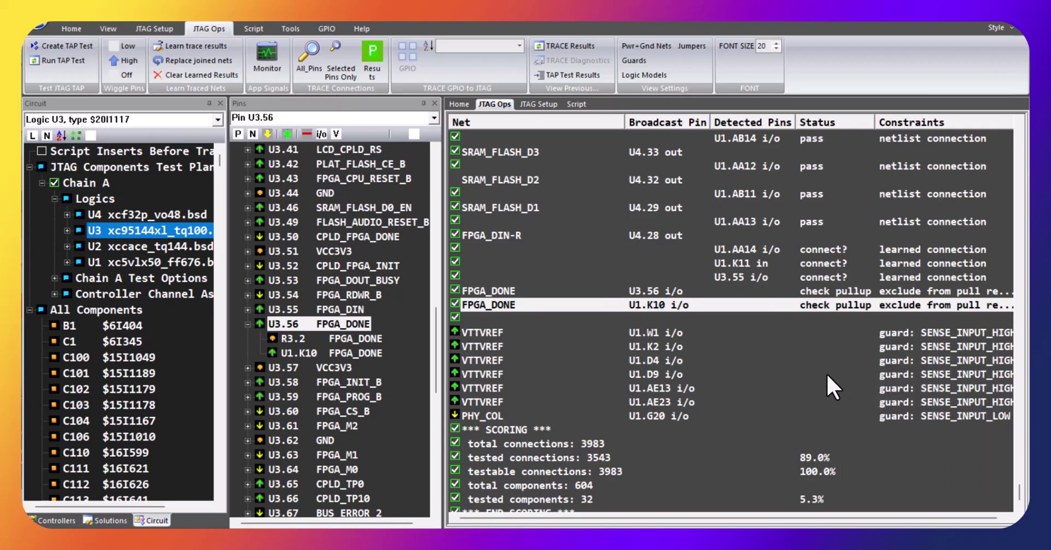
- Look back through the trace results and rerun the connection trace on all pins three times
{"action": "scroll", "coordinate": [777, 375], "scroll_direction": "down", "scroll_amount": 1}
{"action": "scroll", "coordinate": [765, 372], "scroll_direction": "up", "scroll_amount": 20}
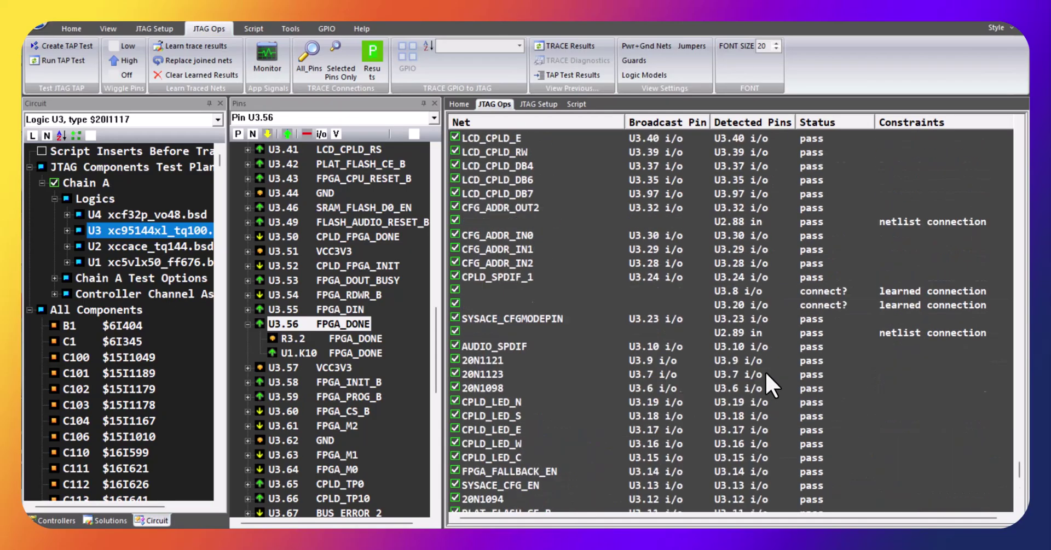
{"action": "scroll", "coordinate": [764, 376], "scroll_direction": "up", "scroll_amount": 18}
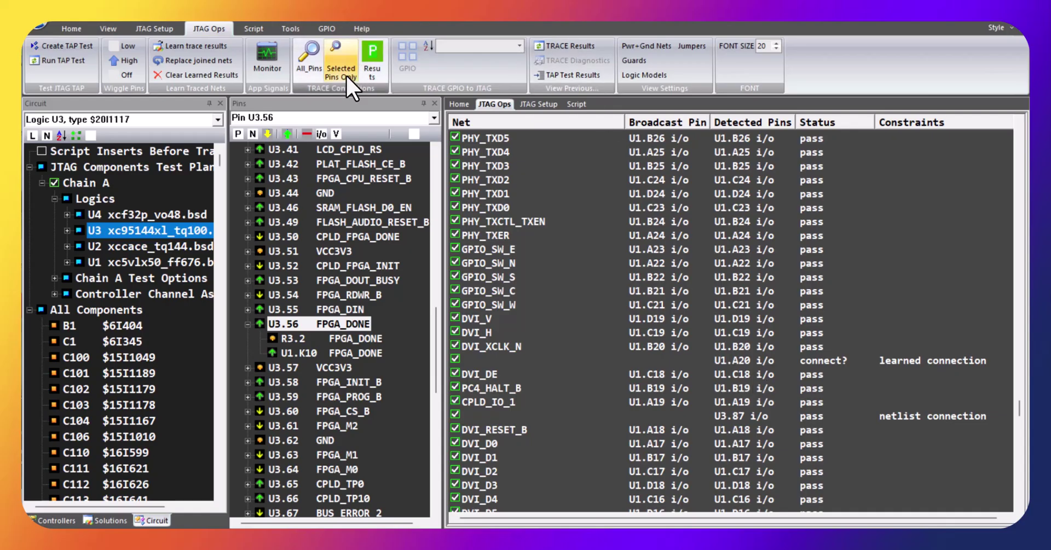
{"action": "left_click", "coordinate": [313, 64]}
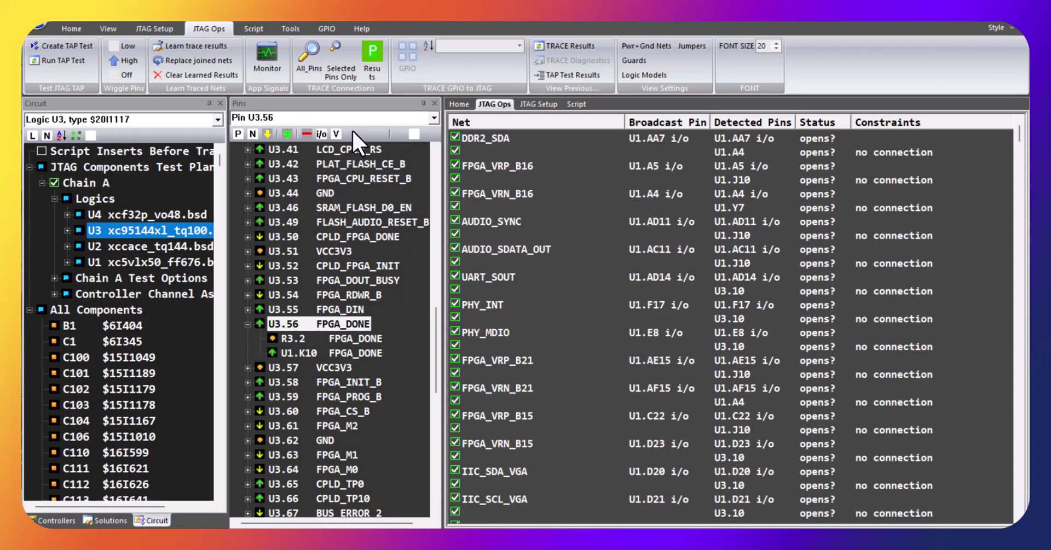
{"action": "left_click", "coordinate": [308, 58]}
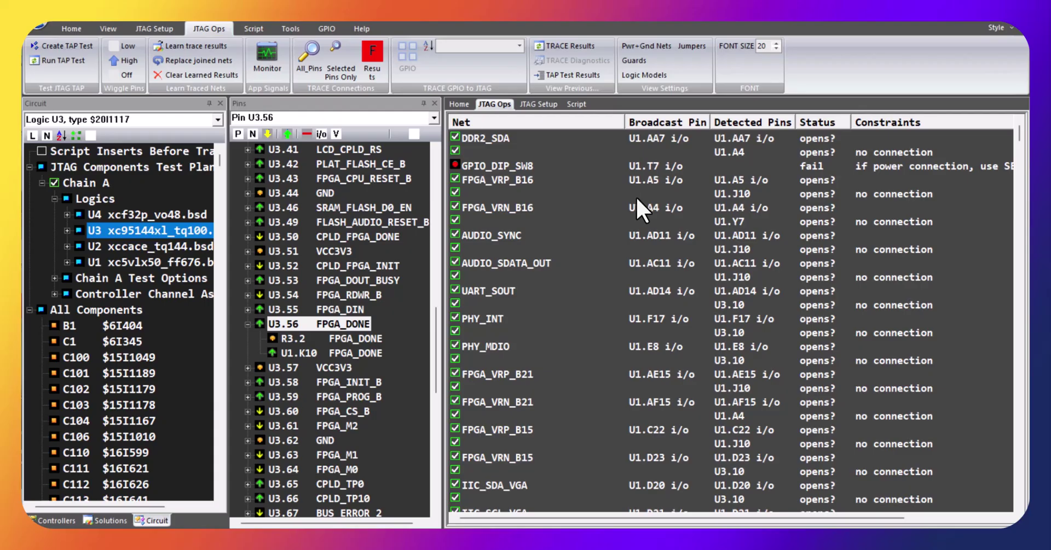
{"action": "left_click", "coordinate": [311, 61]}
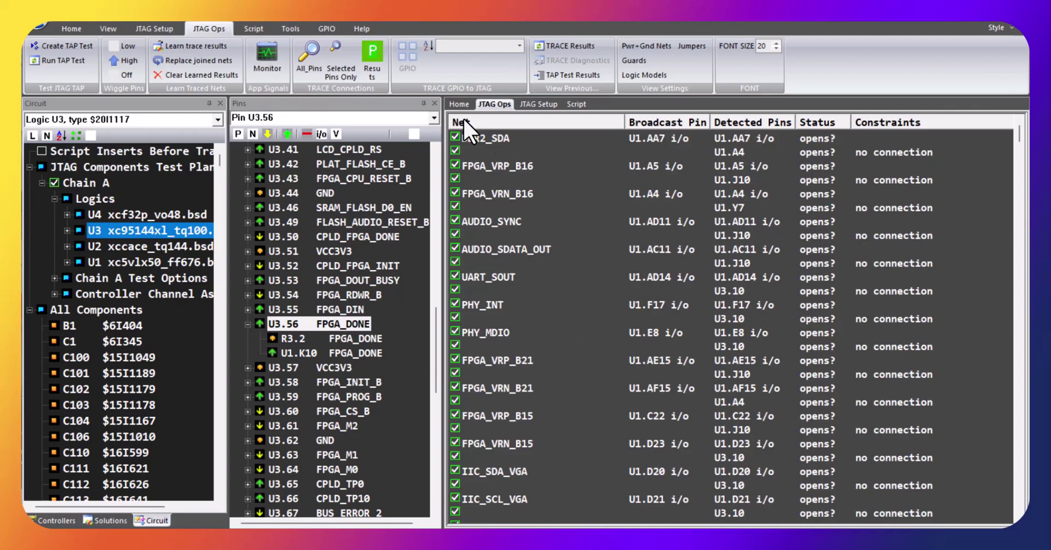
- Monitor the application signals on the chain's pins, stop the sampling, and trace all pins again
{"action": "left_click", "coordinate": [271, 55]}
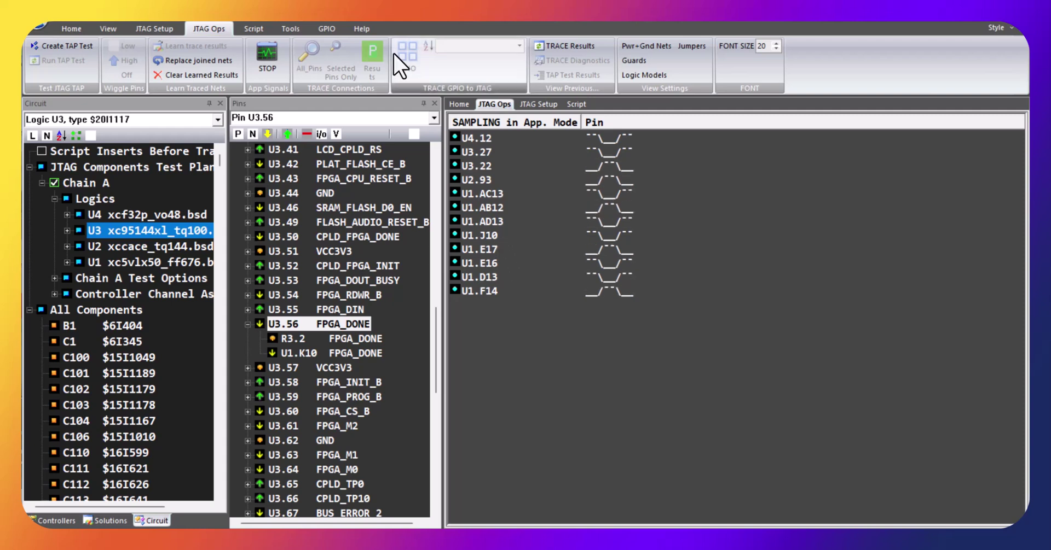
{"action": "left_click", "coordinate": [258, 54]}
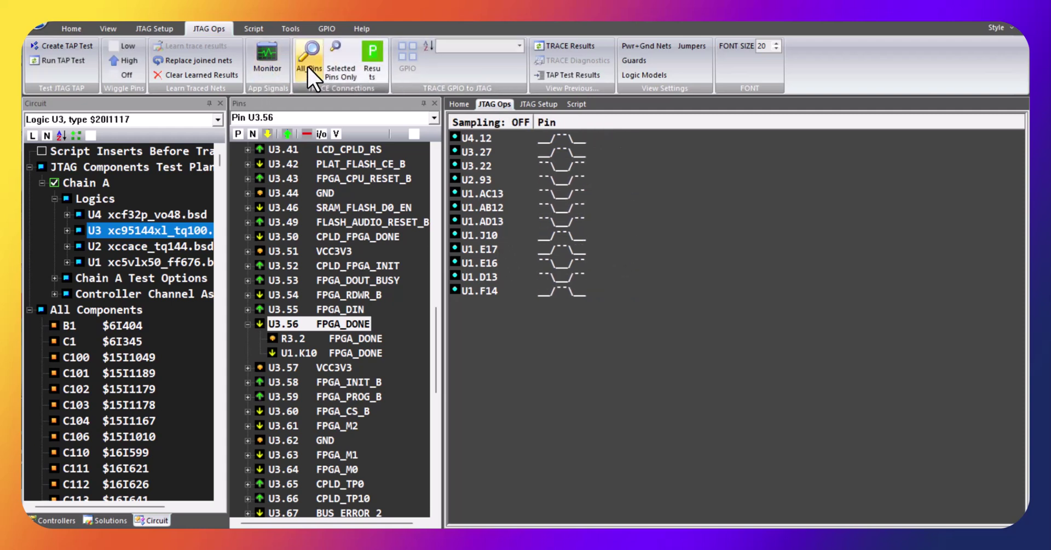
{"action": "left_click", "coordinate": [309, 59]}
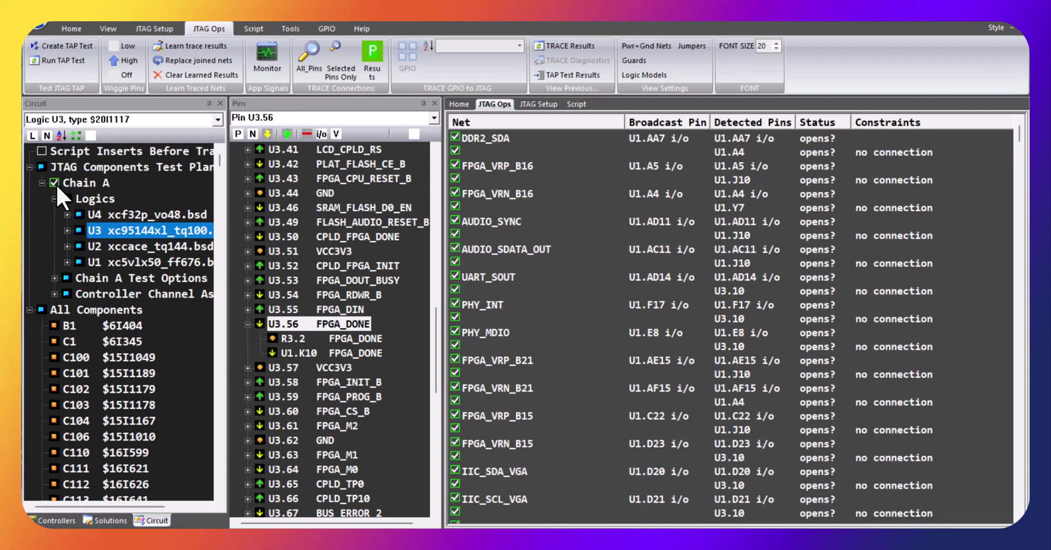
- List the circuit by nets instead of components and sort the nets alphabetically
{"action": "left_click", "coordinate": [48, 137]}
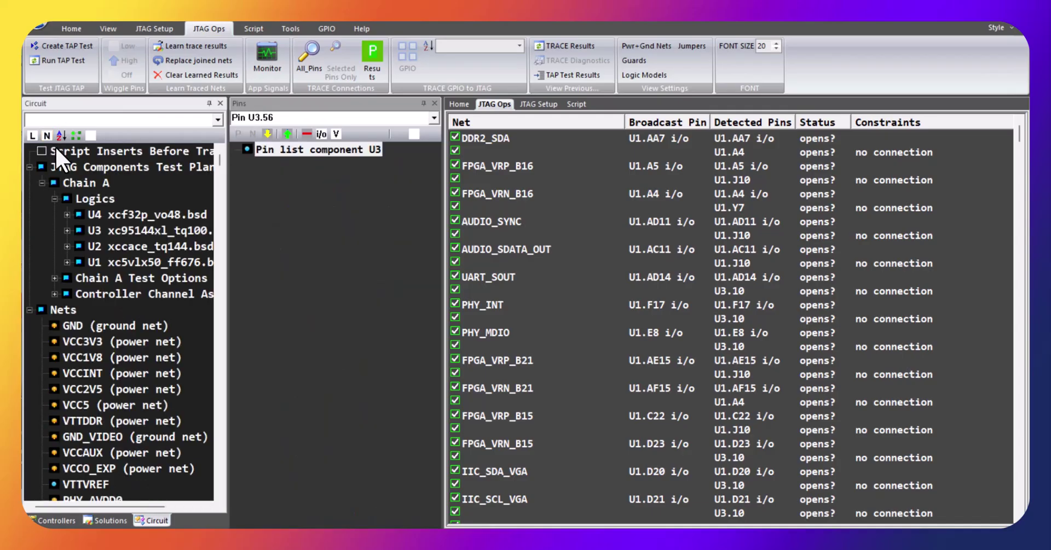
{"action": "scroll", "coordinate": [158, 389], "scroll_direction": "down", "scroll_amount": 2}
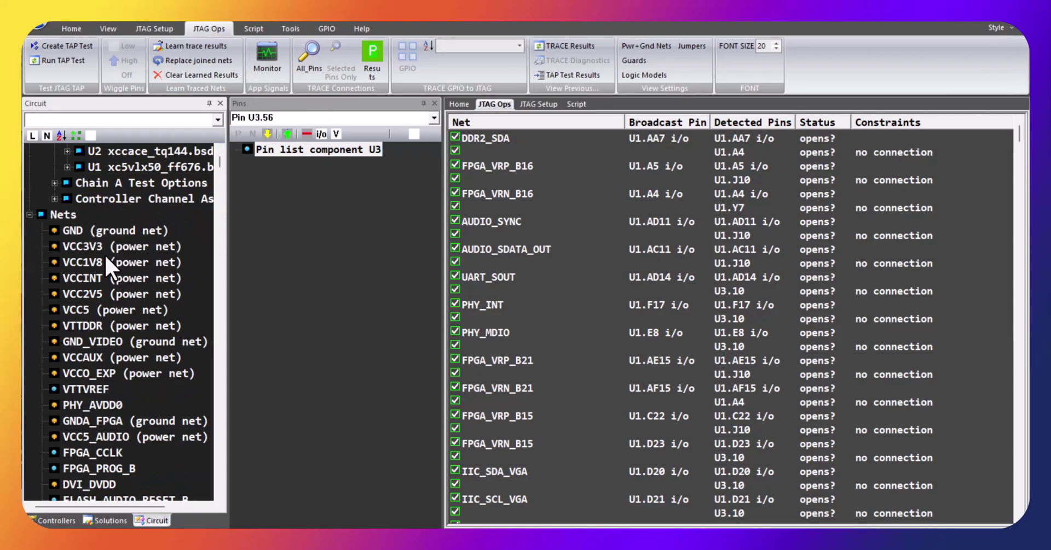
{"action": "left_click", "coordinate": [61, 136]}
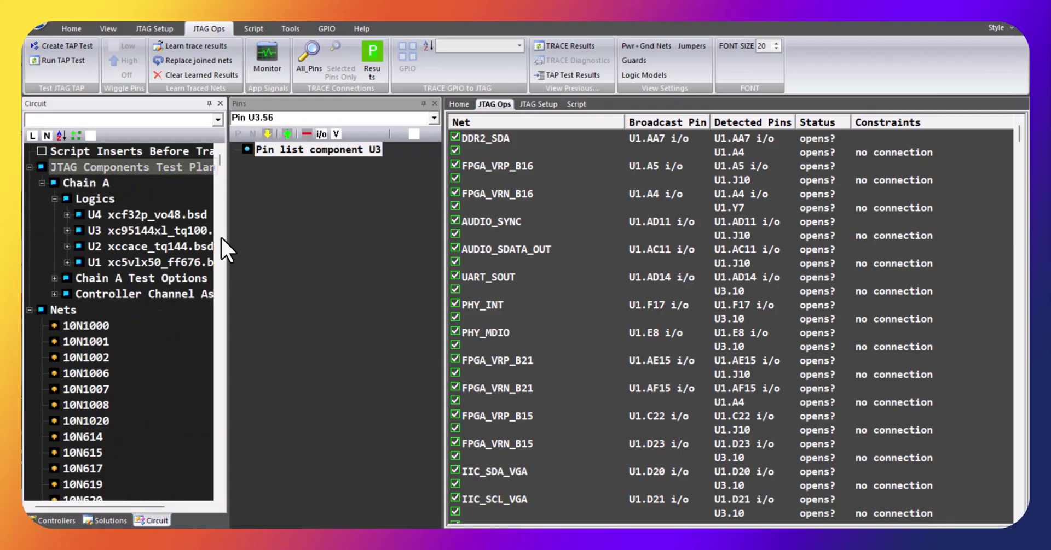
- Find the DDR2_CS0_B chip select among the DDR2 nets and display its pin list
{"action": "left_click_drag", "start_coordinate": [215, 160], "coordinate": [225, 285]}
{"action": "scroll", "coordinate": [182, 322], "scroll_direction": "down", "scroll_amount": 7}
{"action": "scroll", "coordinate": [182, 322], "scroll_direction": "down", "scroll_amount": 15}
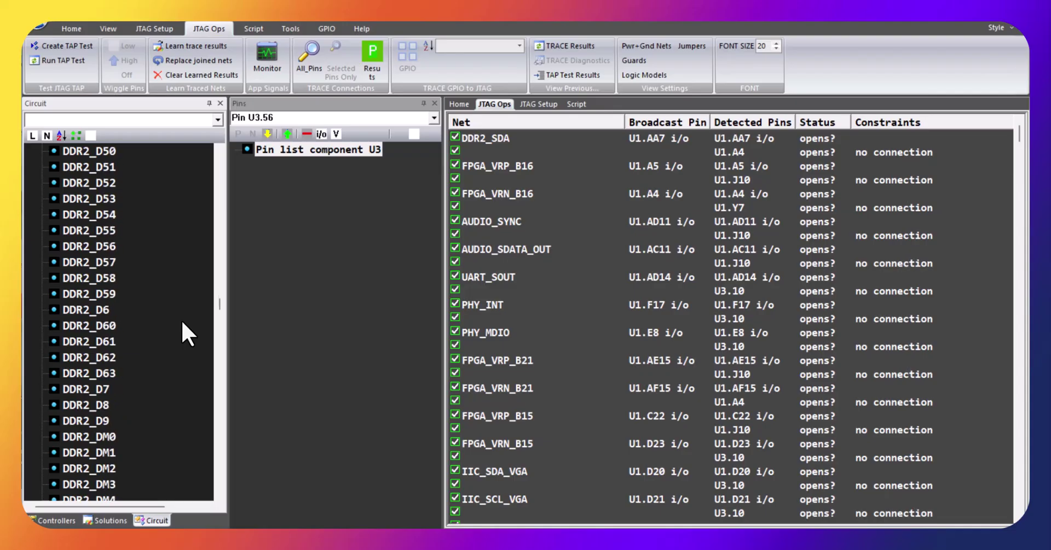
{"action": "scroll", "coordinate": [182, 323], "scroll_direction": "down", "scroll_amount": 3}
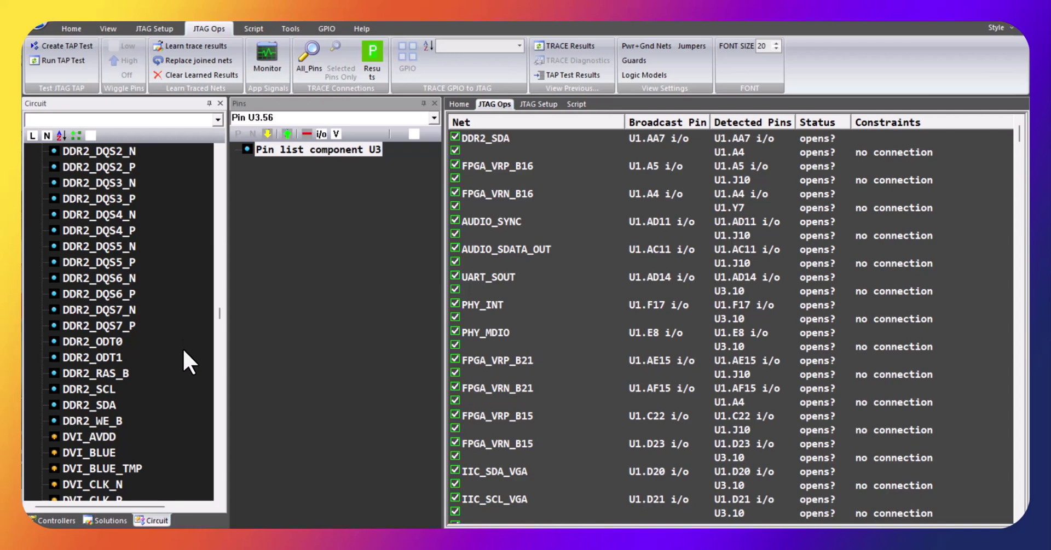
{"action": "scroll", "coordinate": [183, 351], "scroll_direction": "down", "scroll_amount": 1}
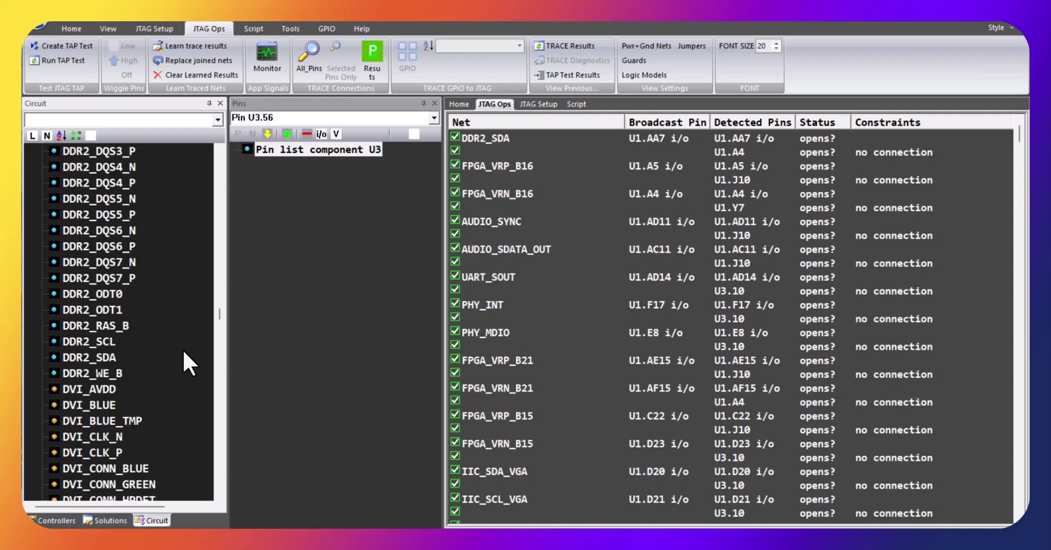
{"action": "scroll", "coordinate": [177, 344], "scroll_direction": "up", "scroll_amount": 5}
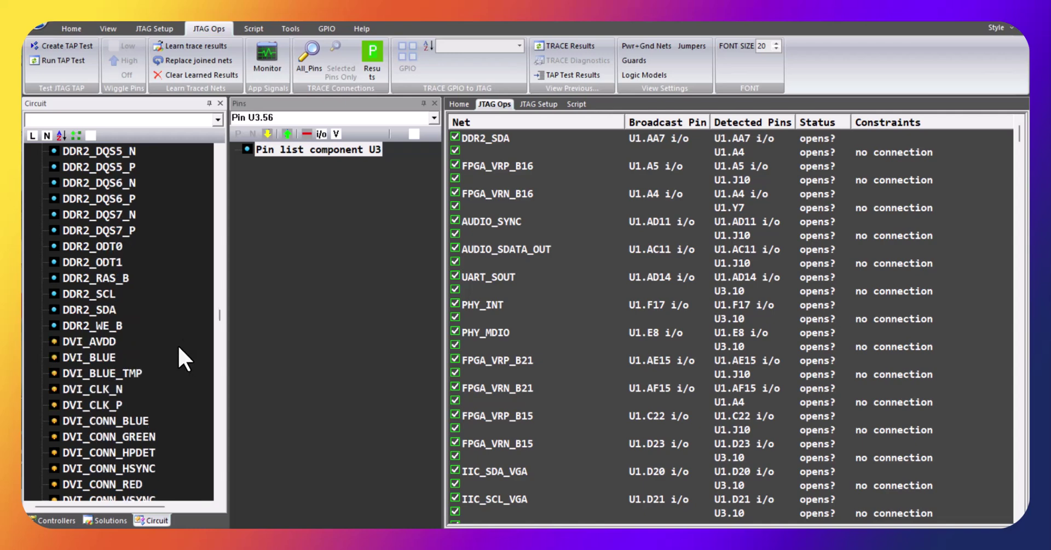
{"action": "scroll", "coordinate": [184, 352], "scroll_direction": "up", "scroll_amount": 9}
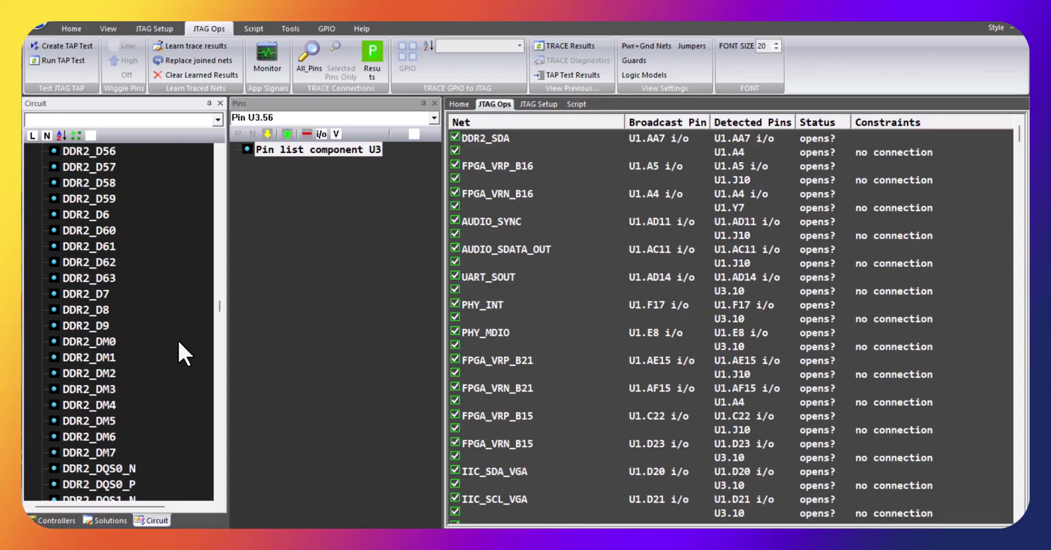
{"action": "scroll", "coordinate": [179, 343], "scroll_direction": "up", "scroll_amount": 9}
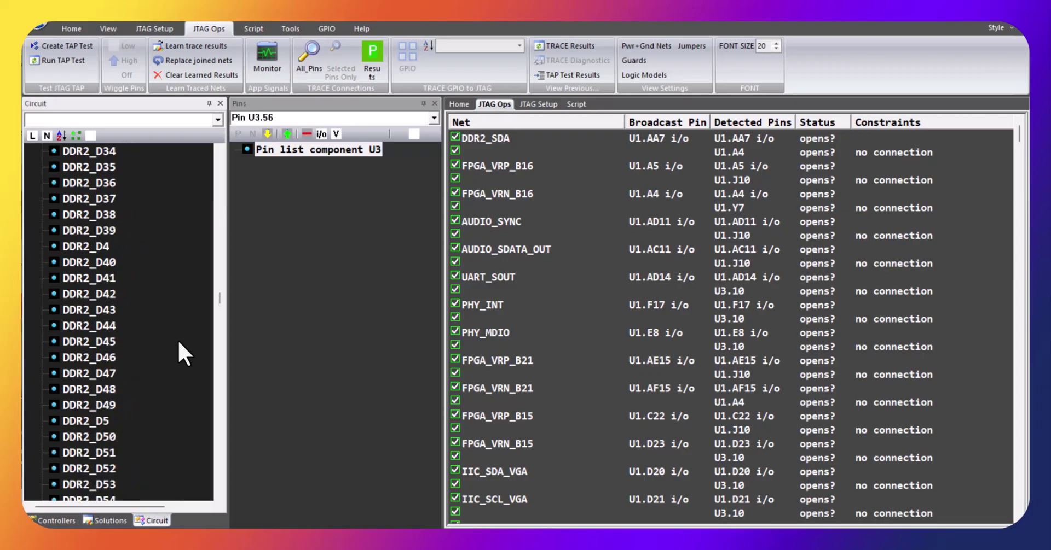
{"action": "scroll", "coordinate": [179, 343], "scroll_direction": "up", "scroll_amount": 8}
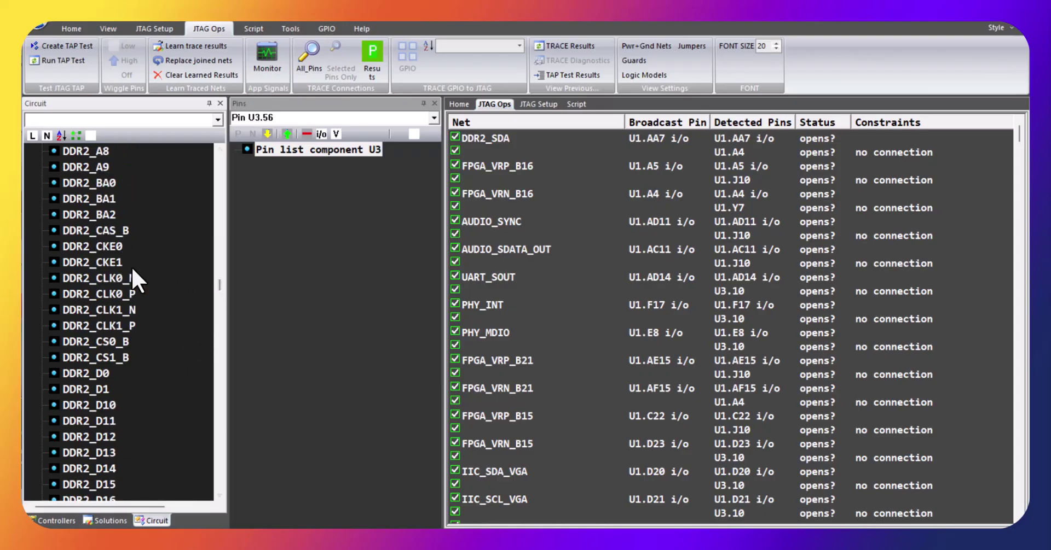
{"action": "left_click", "coordinate": [67, 340]}
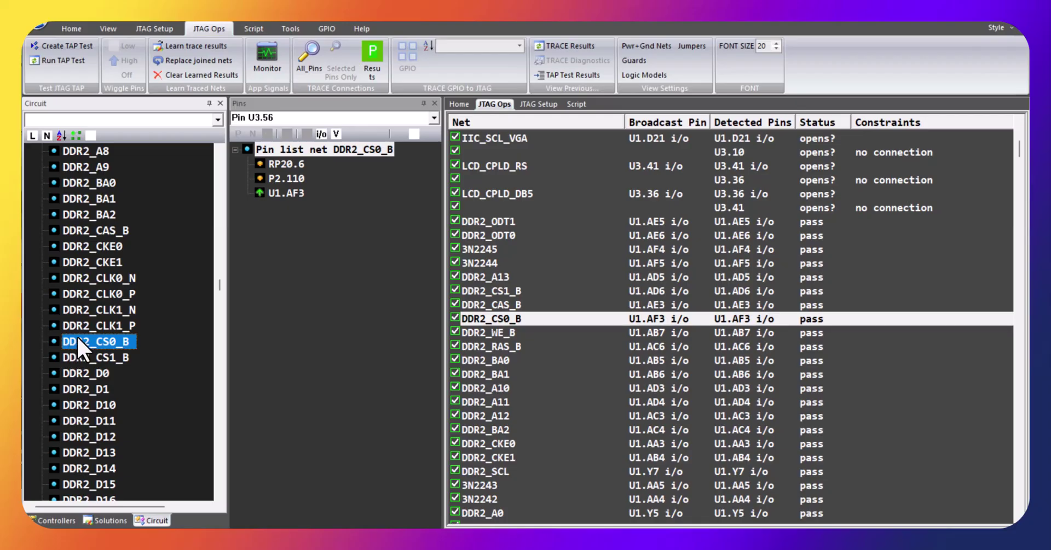
{"action": "left_click", "coordinate": [77, 336]}
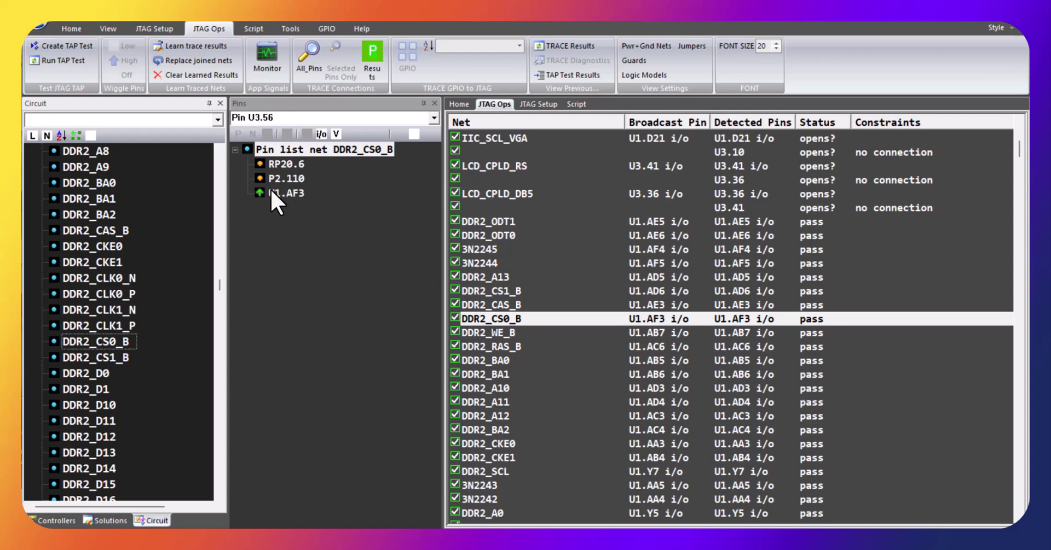
- Show the pin type icons and constrain pin U1.AF3 on net DDR2_CS0_B to DRIVE OUTPUT HIGH
{"action": "left_click", "coordinate": [320, 134]}
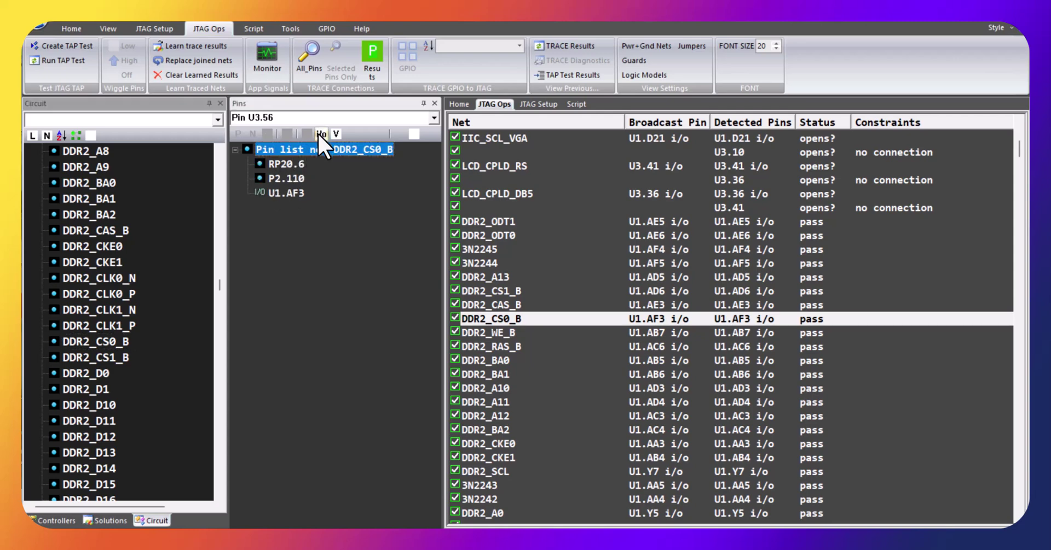
{"action": "right_click", "coordinate": [278, 193]}
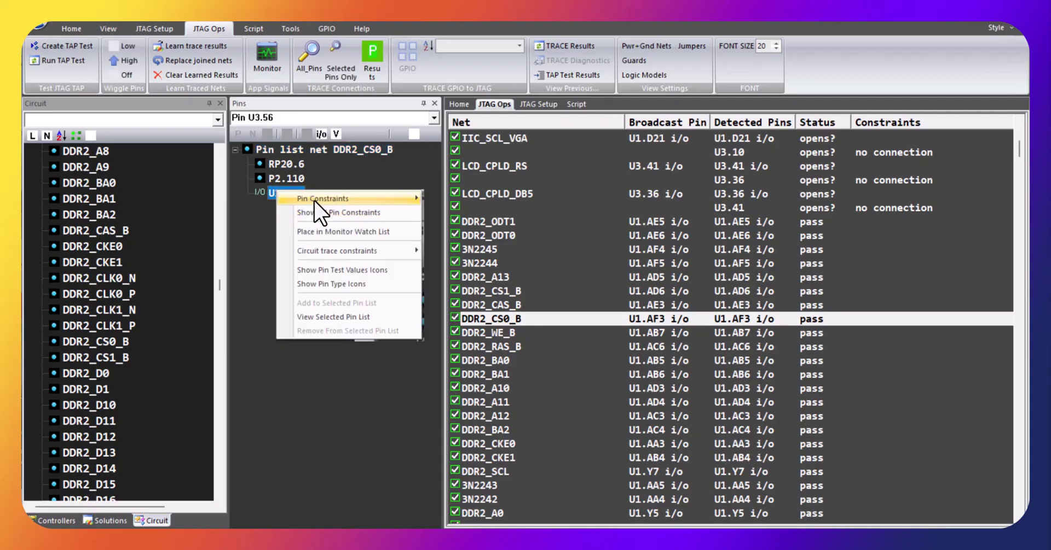
{"action": "mouse_move", "coordinate": [314, 199]}
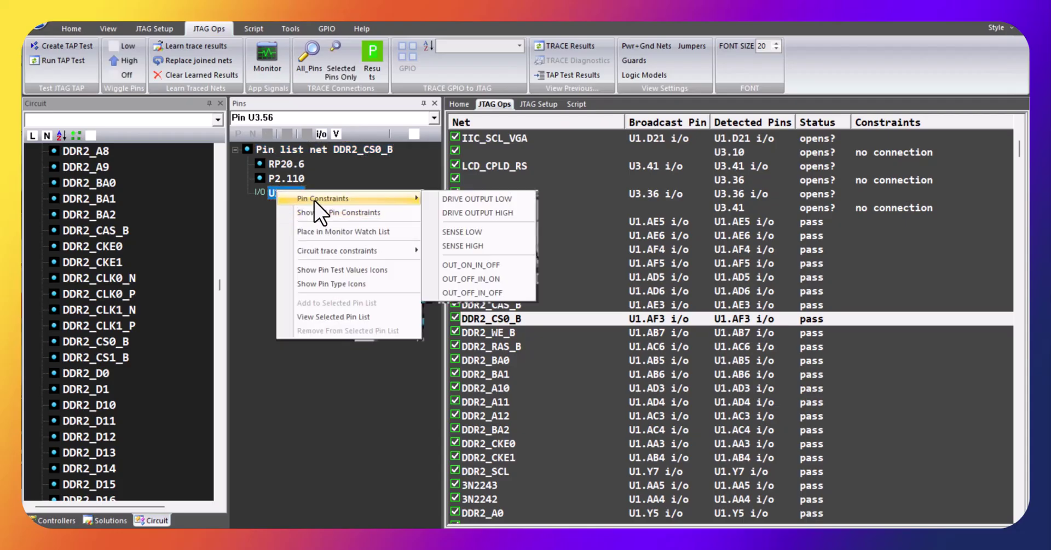
{"action": "left_click", "coordinate": [504, 212]}
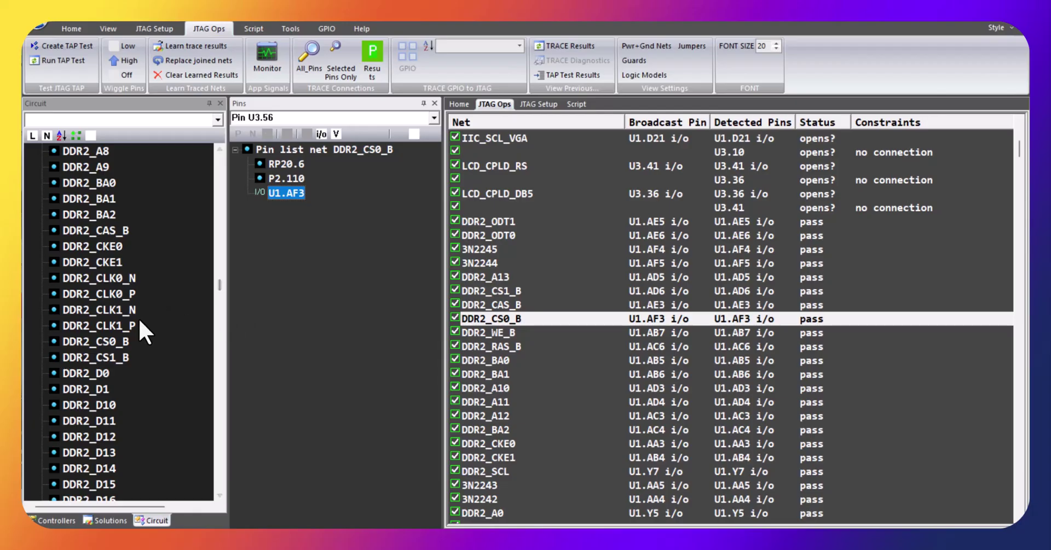
- Display the pins of net DDR2_CS1_B and constrain its pin U1.AD6 to DRIVE OUTPUT HIGH
{"action": "left_click", "coordinate": [73, 356]}
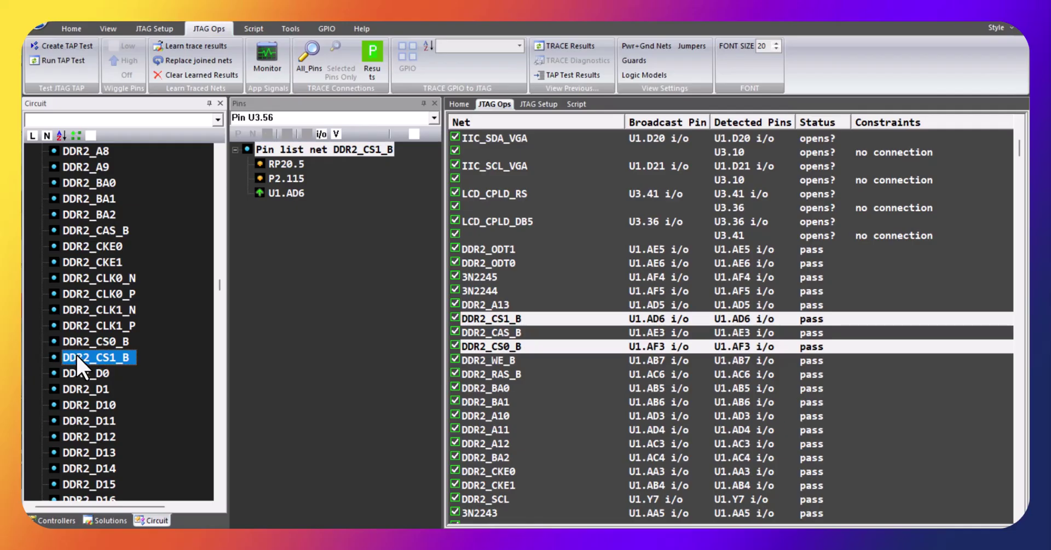
{"action": "double_click", "coordinate": [274, 193]}
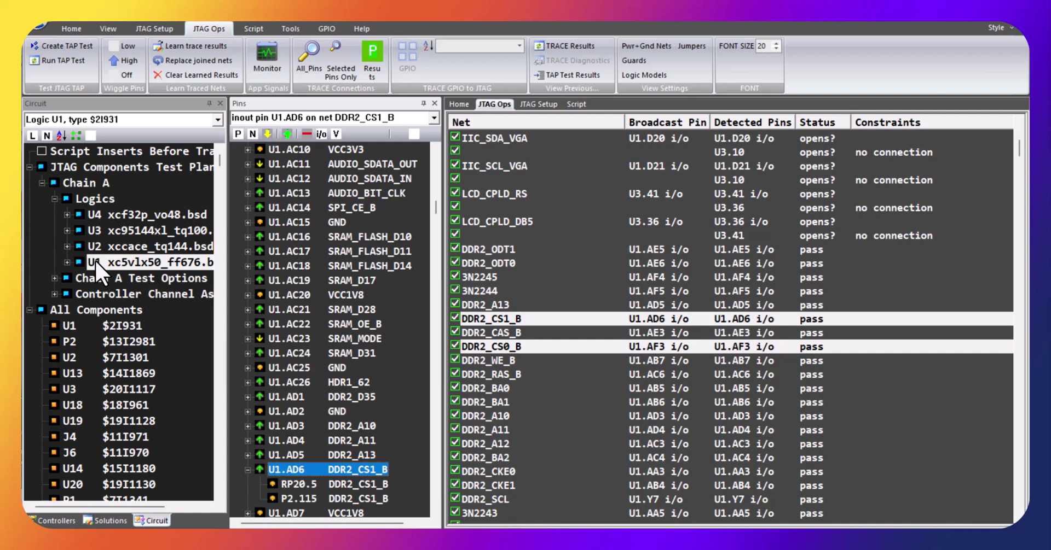
{"action": "left_click", "coordinate": [267, 44]}
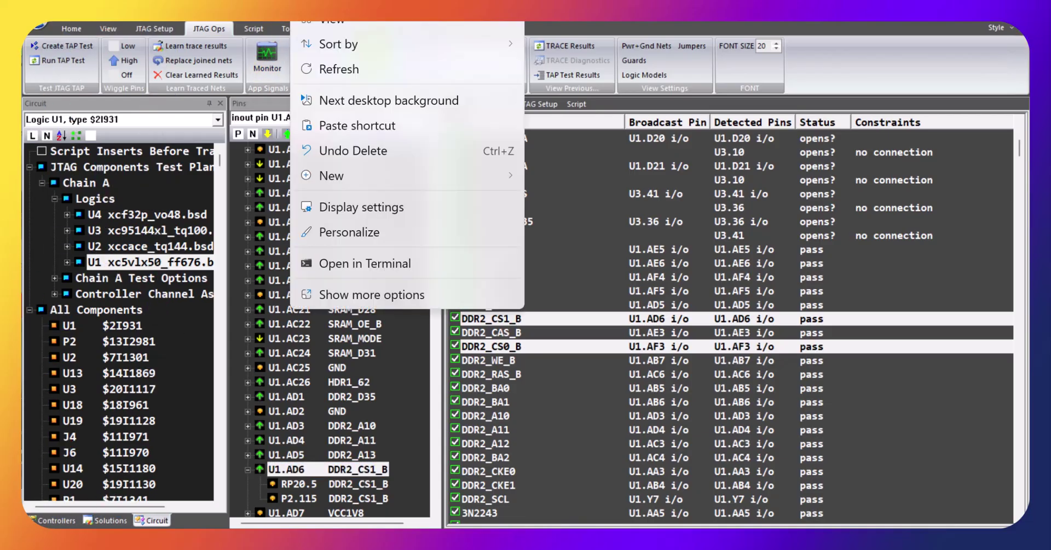
{"action": "left_click", "coordinate": [281, 192]}
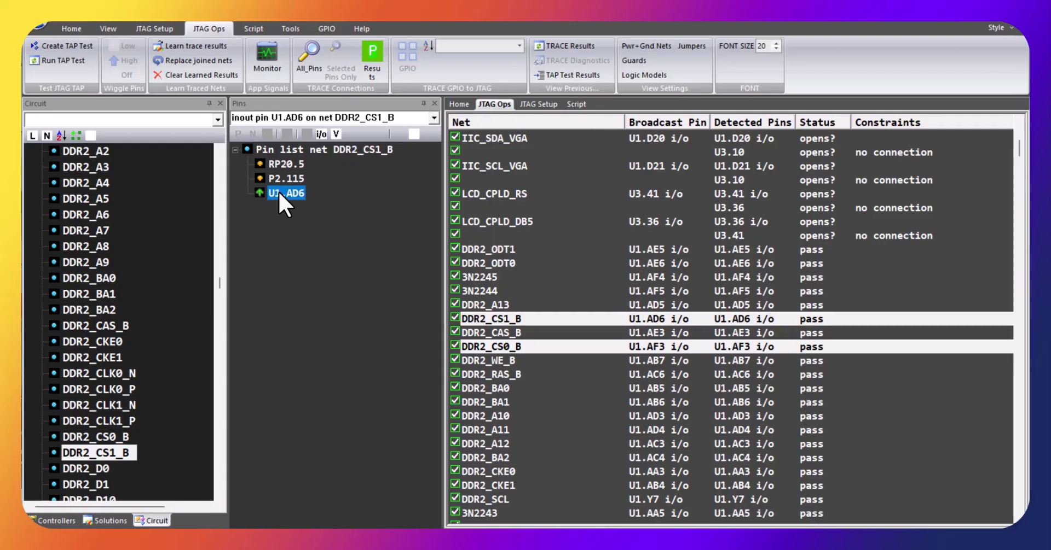
{"action": "right_click", "coordinate": [278, 192]}
{"action": "mouse_move", "coordinate": [321, 206]}
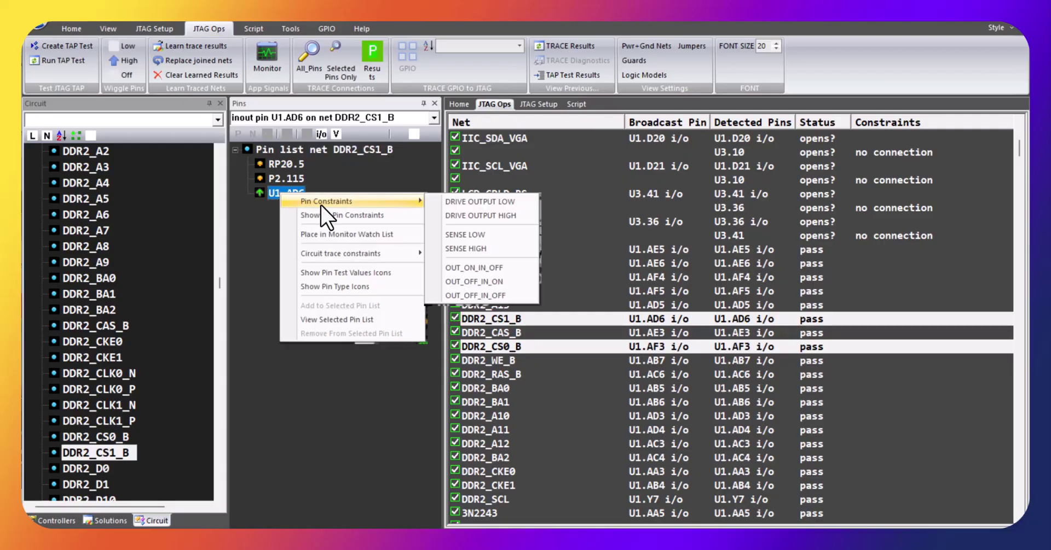
{"action": "left_click", "coordinate": [456, 215]}
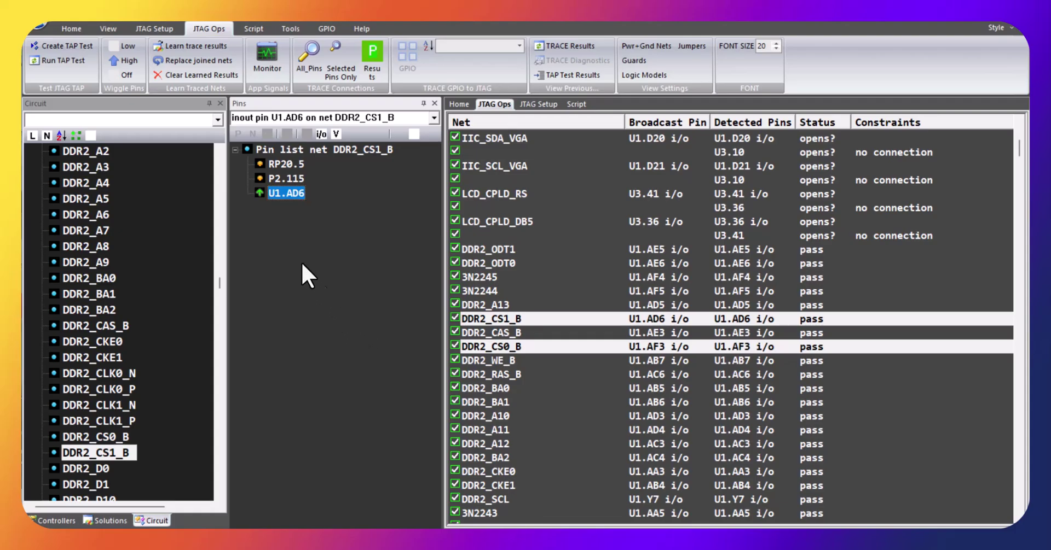
- Rerun the connection trace on all pins with the chip select constraints and return to the start of the net list
{"action": "left_click", "coordinate": [304, 57]}
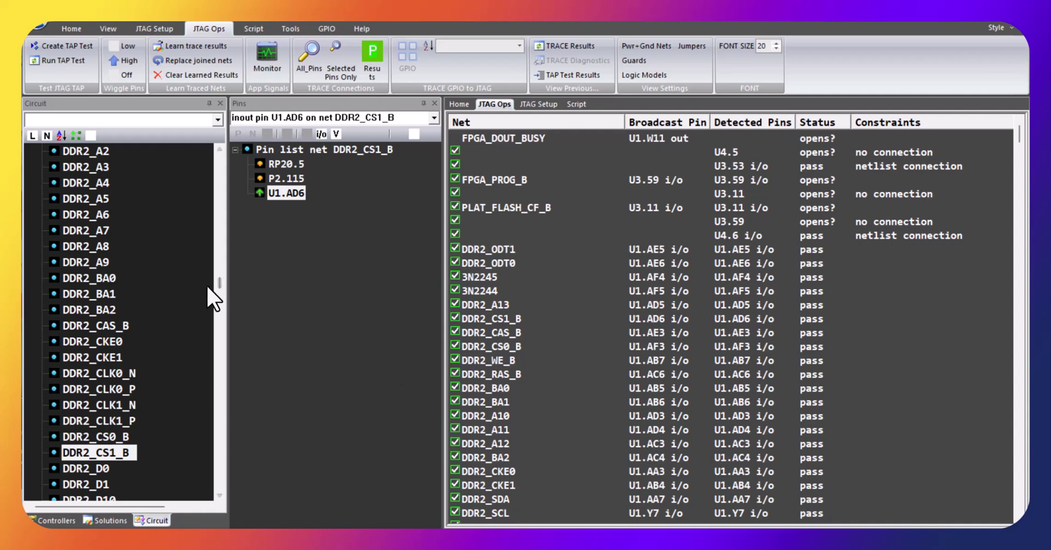
{"action": "left_click_drag", "start_coordinate": [219, 284], "coordinate": [231, 152]}
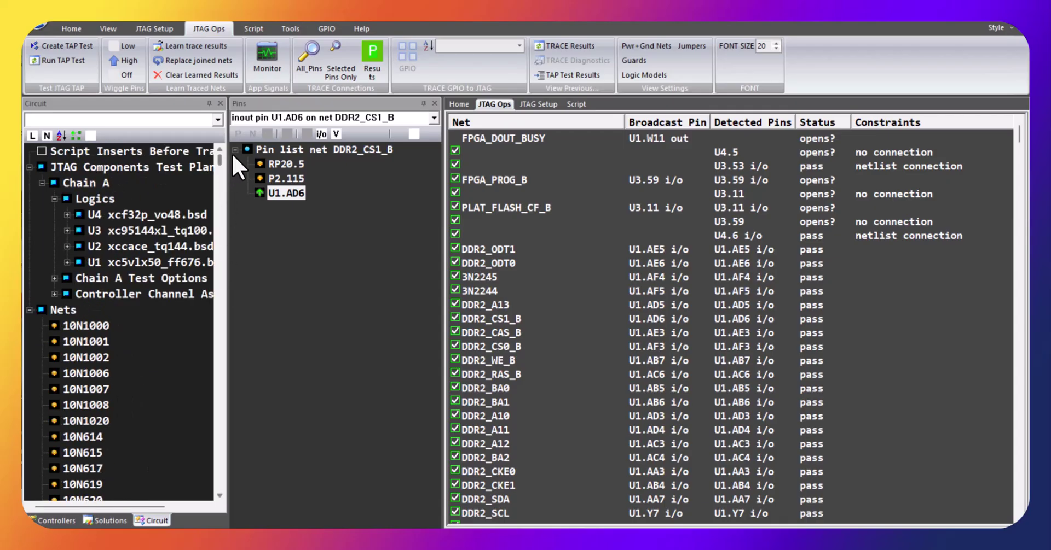
- Switch the circuit tree from nets to components and display the pin list of component U3
{"action": "left_click", "coordinate": [105, 231]}
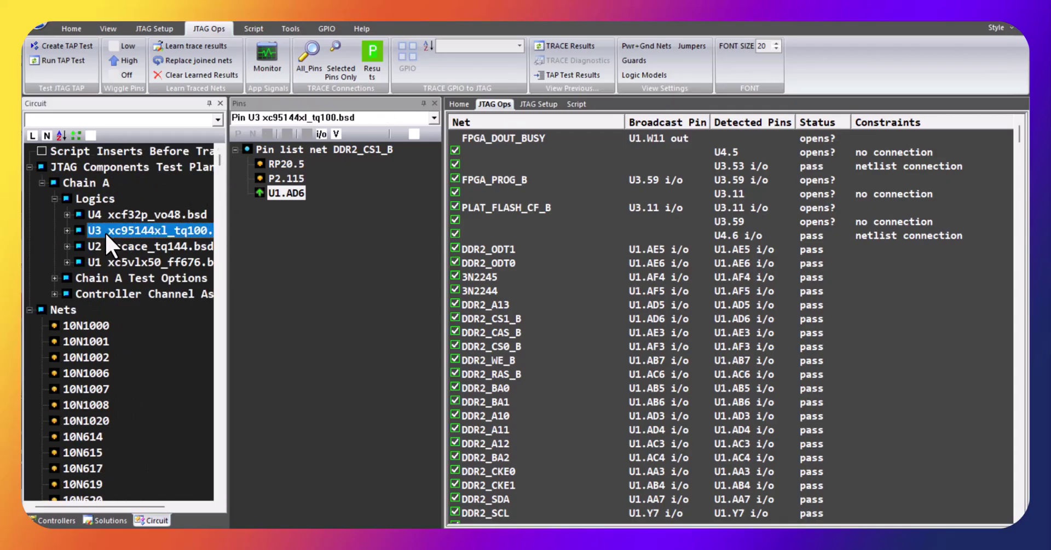
{"action": "left_click", "coordinate": [95, 246]}
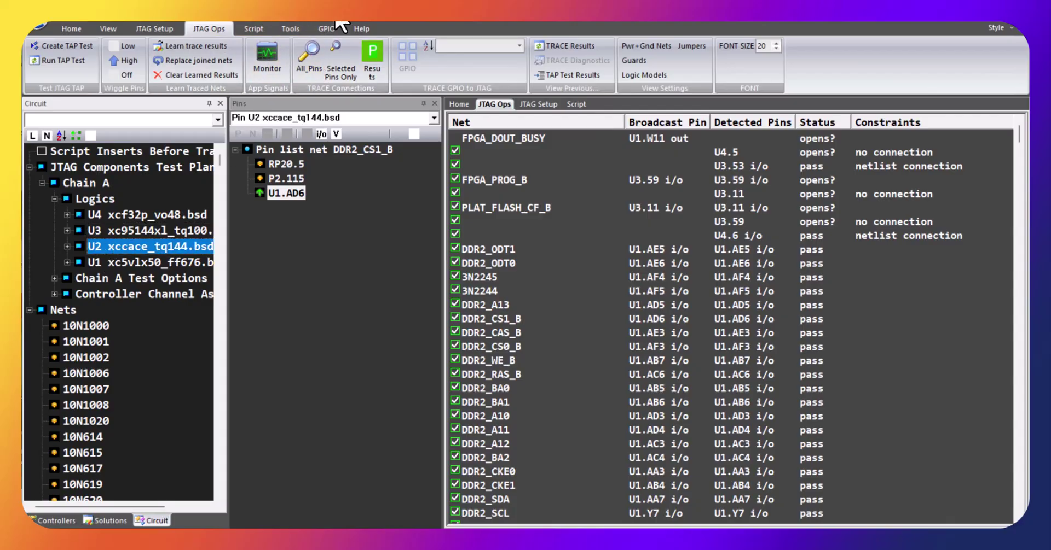
{"action": "left_click", "coordinate": [105, 231]}
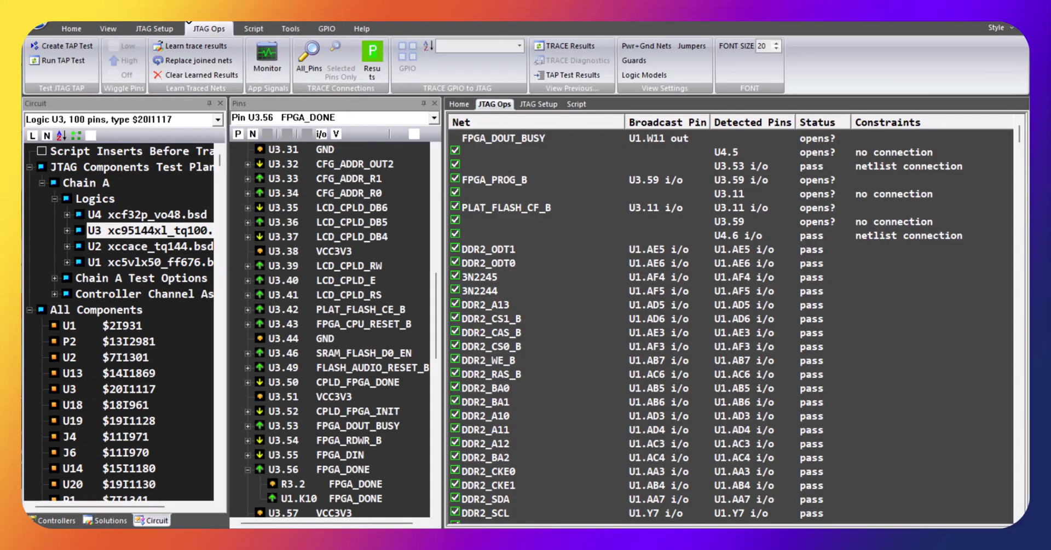
{"action": "left_click", "coordinate": [32, 135]}
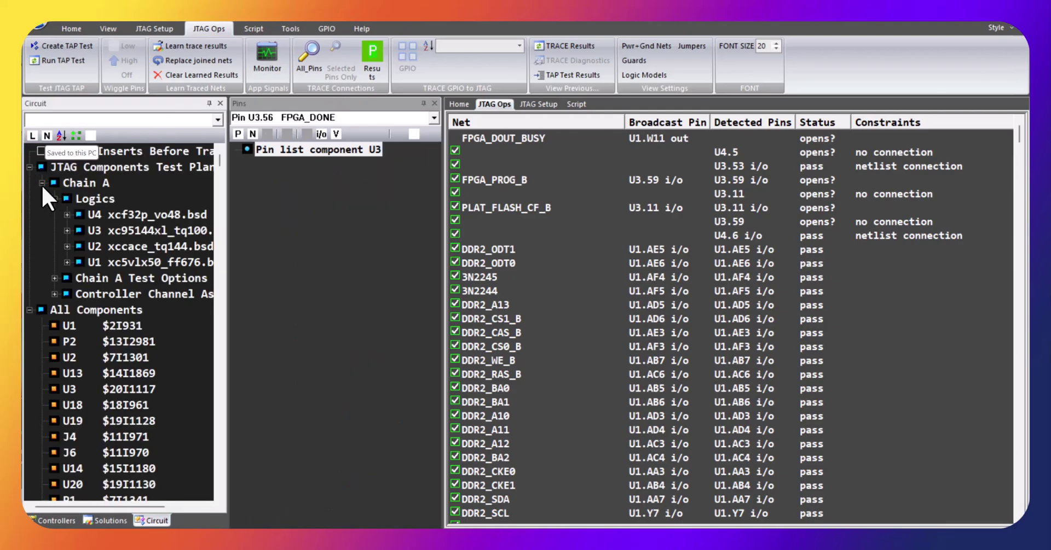
{"action": "left_click", "coordinate": [99, 231]}
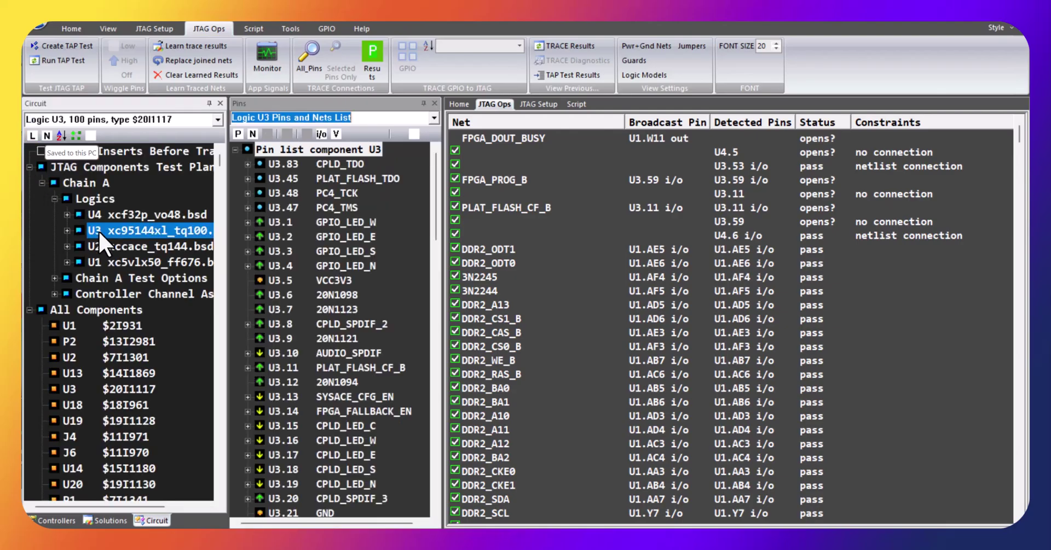
{"action": "scroll", "coordinate": [292, 253], "scroll_direction": "down", "scroll_amount": 1}
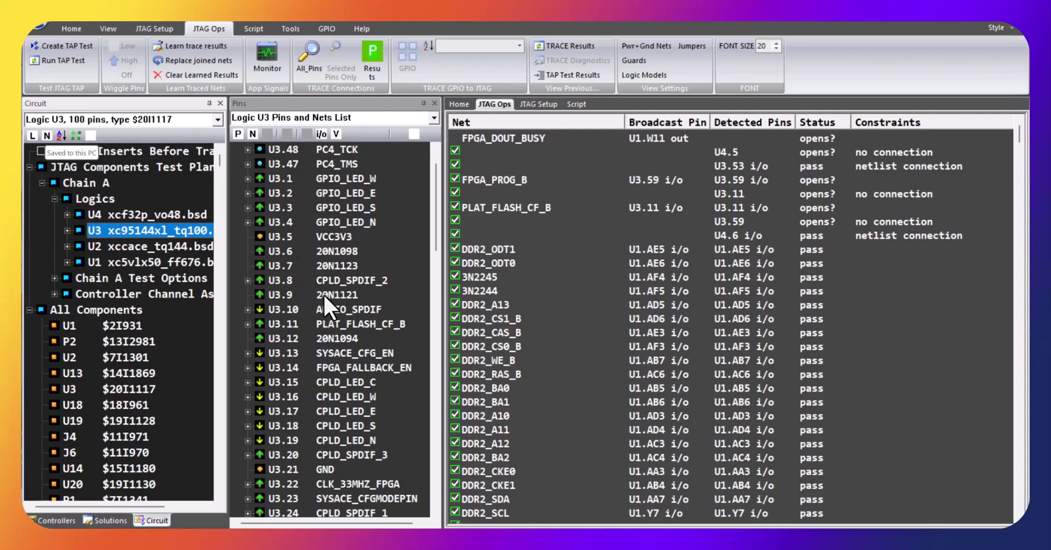
- Drive pin U3.8 on net CPLD_SPDIF_2 high and low, and trace the connections of that pin only
{"action": "double_click", "coordinate": [287, 282]}
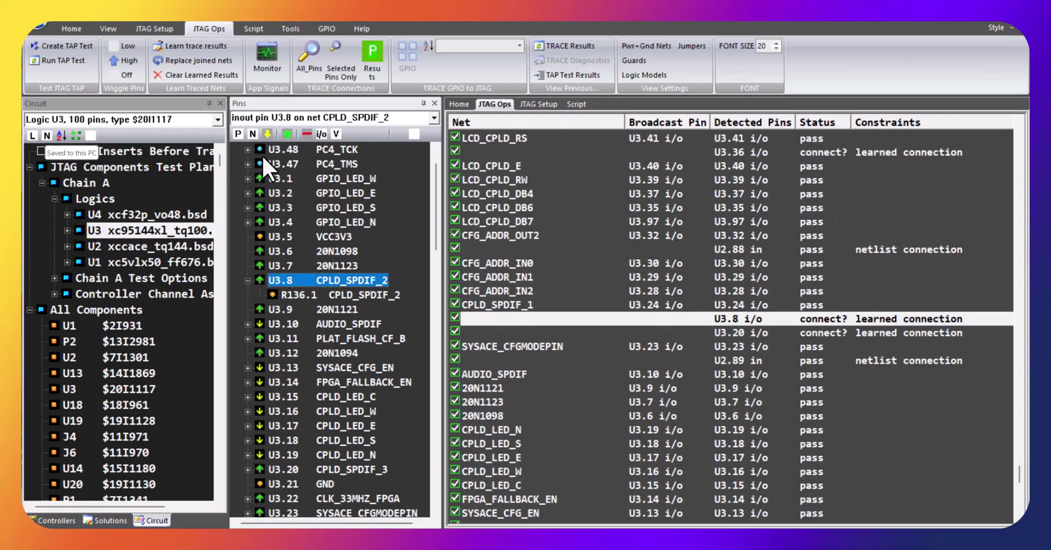
{"action": "left_click", "coordinate": [287, 134]}
{"action": "left_click", "coordinate": [266, 134]}
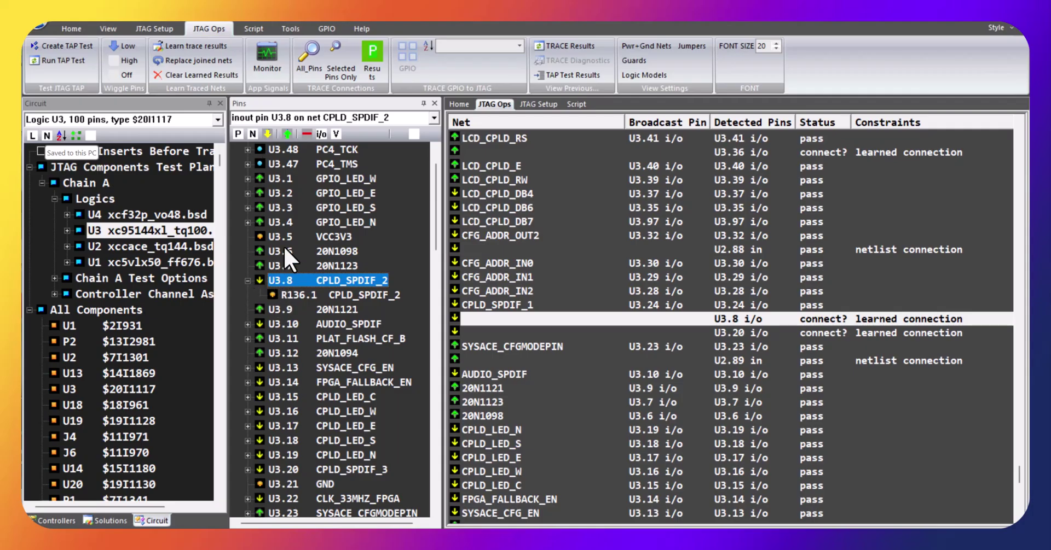
{"action": "left_click", "coordinate": [336, 66]}
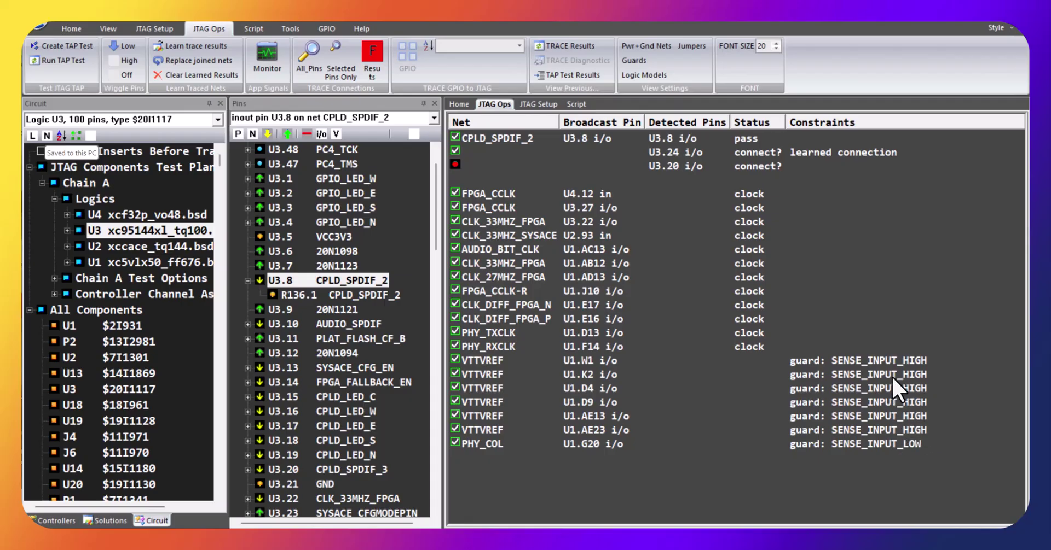
- Rerun the connection trace on the selected pin U3.8 only
{"action": "left_click", "coordinate": [891, 362]}
{"action": "right_click", "coordinate": [891, 363]}
{"action": "left_click", "coordinate": [746, 452]}
{"action": "left_click", "coordinate": [746, 452]}
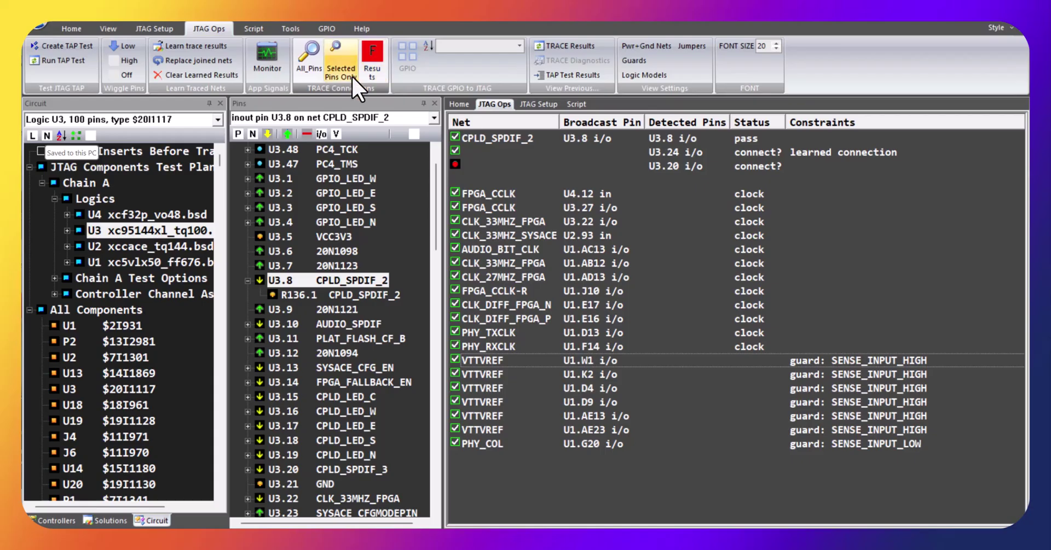
{"action": "left_click", "coordinate": [338, 58]}
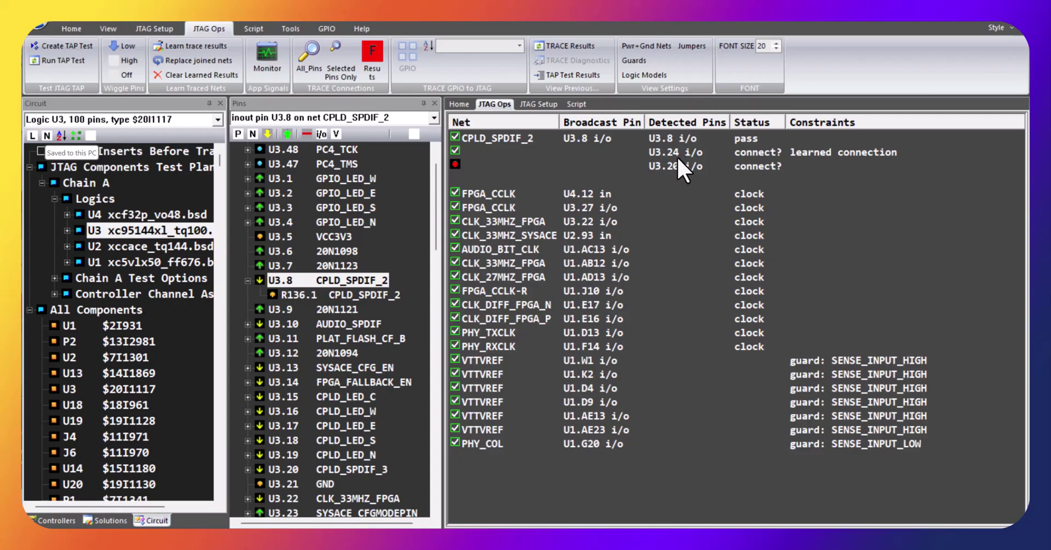
{"action": "left_click", "coordinate": [696, 237]}
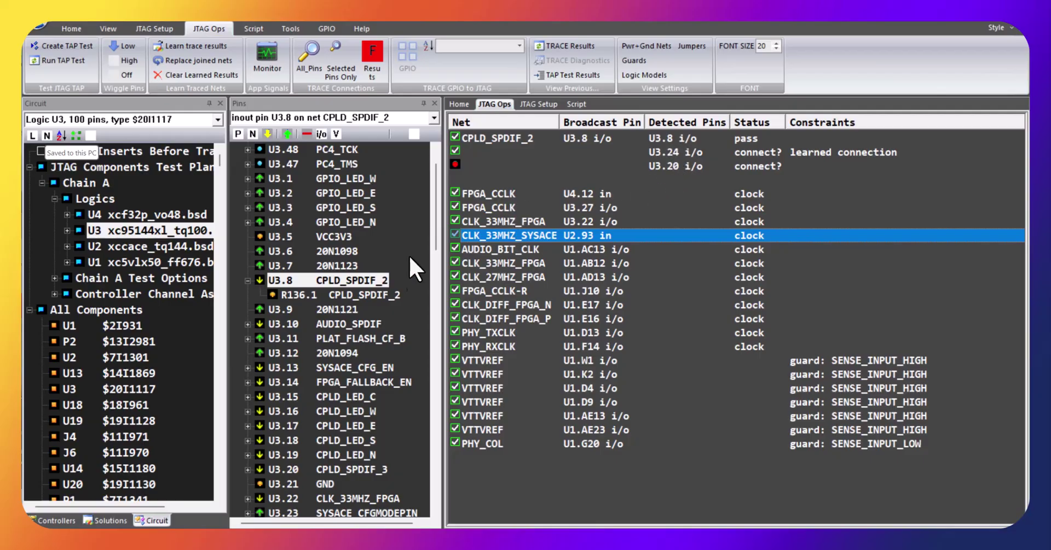
- Follow the connection path from pin U3.8 through resistors R136 and R135 to pin R135.1
{"action": "left_click", "coordinate": [294, 294]}
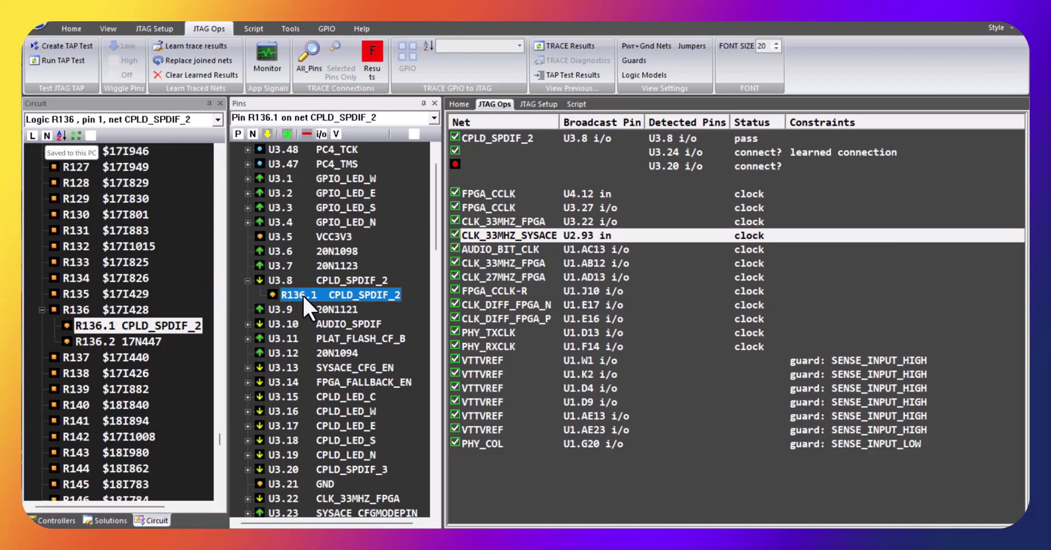
{"action": "left_click", "coordinate": [100, 342]}
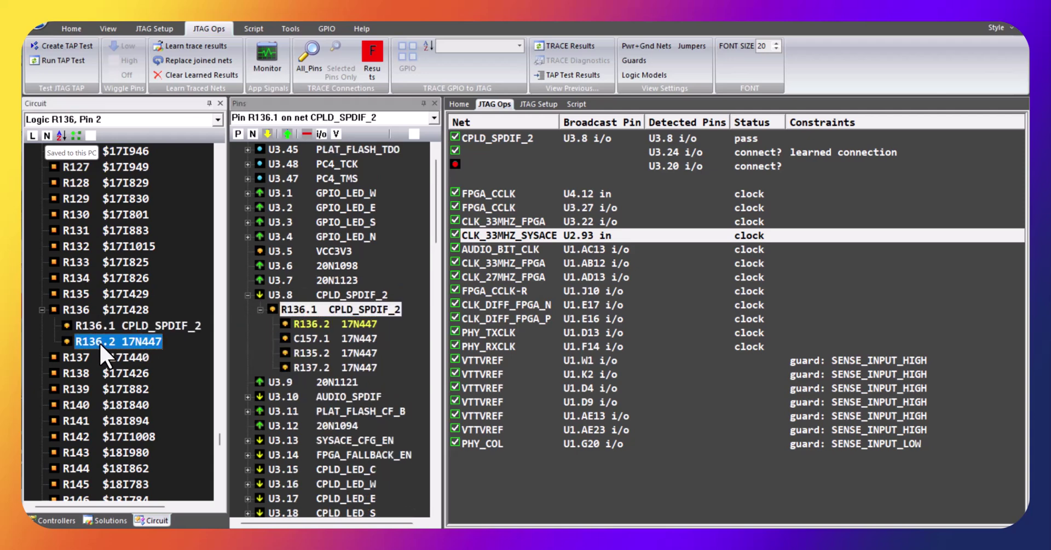
{"action": "left_click", "coordinate": [298, 353]}
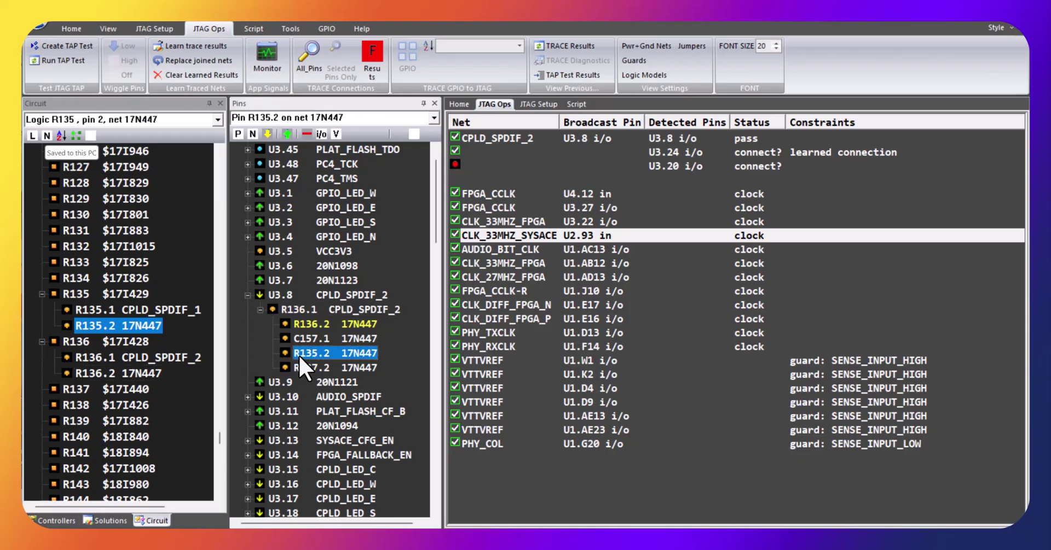
{"action": "left_click", "coordinate": [114, 315]}
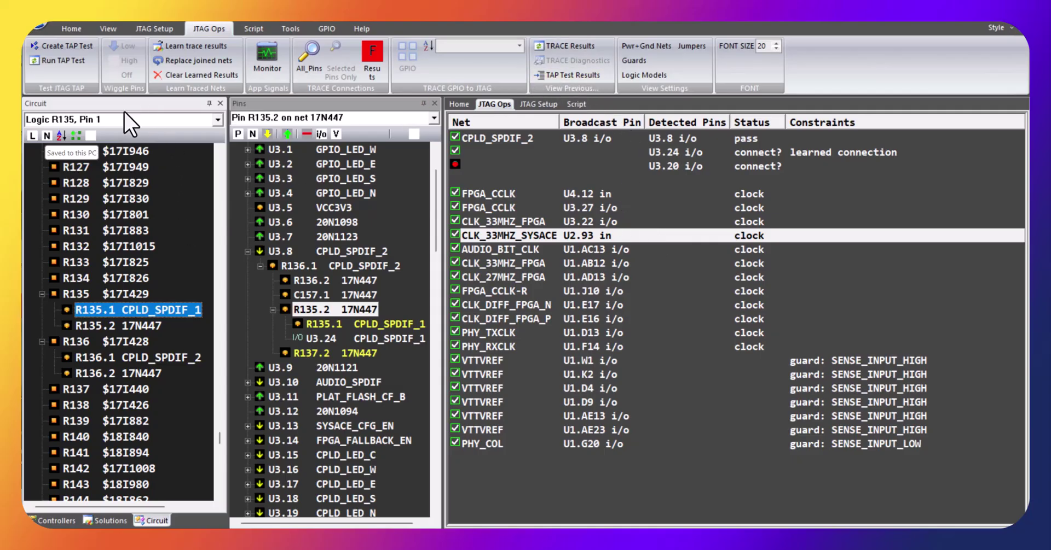
- Create and run the TAP test on chain A, repeating both for a second check
{"action": "left_click", "coordinate": [61, 44]}
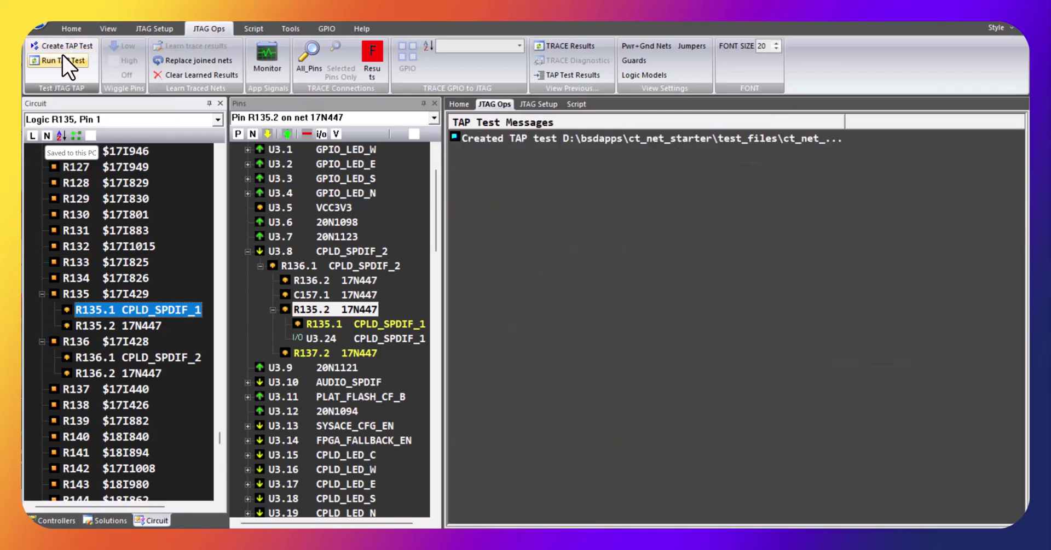
{"action": "left_click", "coordinate": [56, 59]}
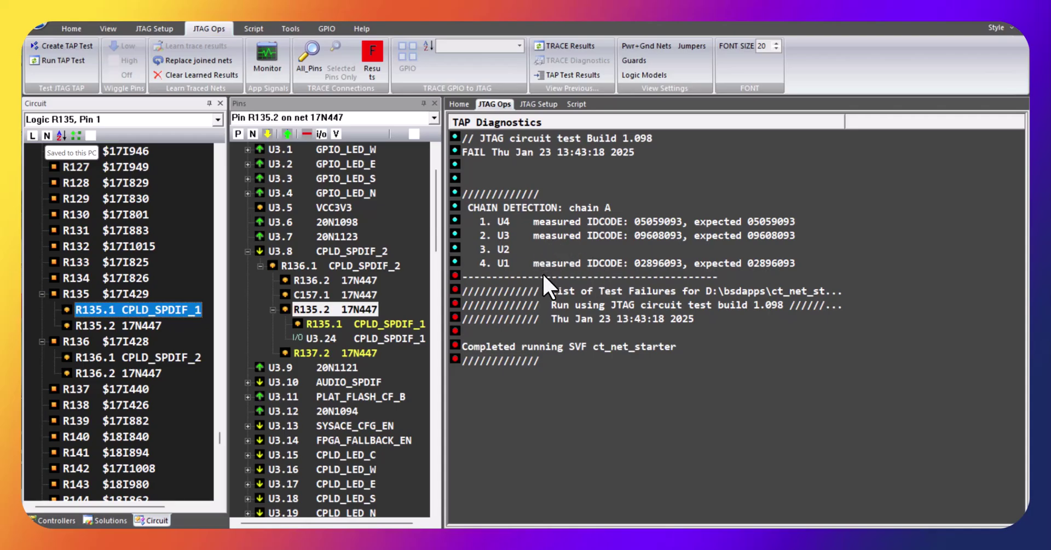
{"action": "left_click", "coordinate": [589, 346]}
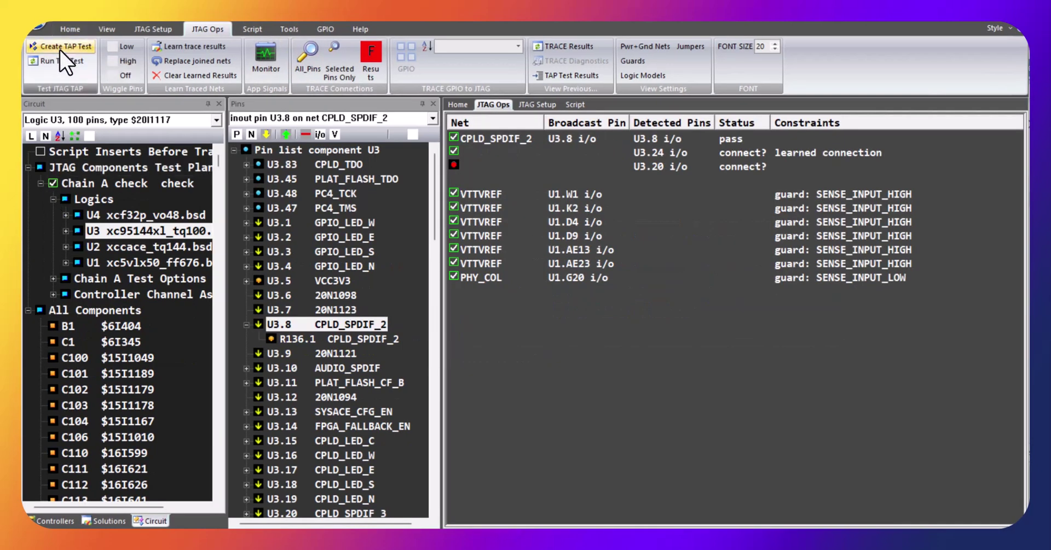
{"action": "left_click", "coordinate": [61, 48]}
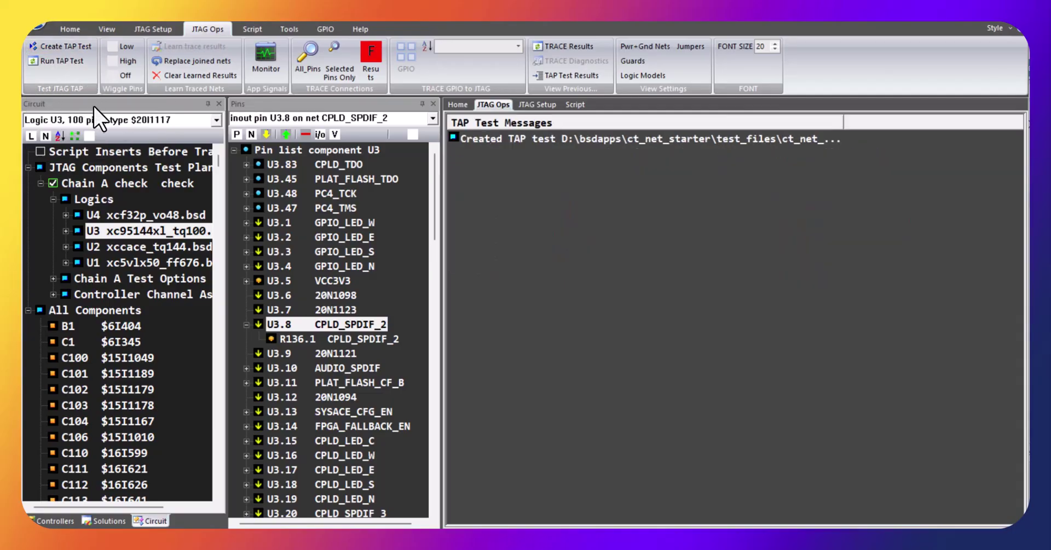
{"action": "left_click", "coordinate": [69, 60]}
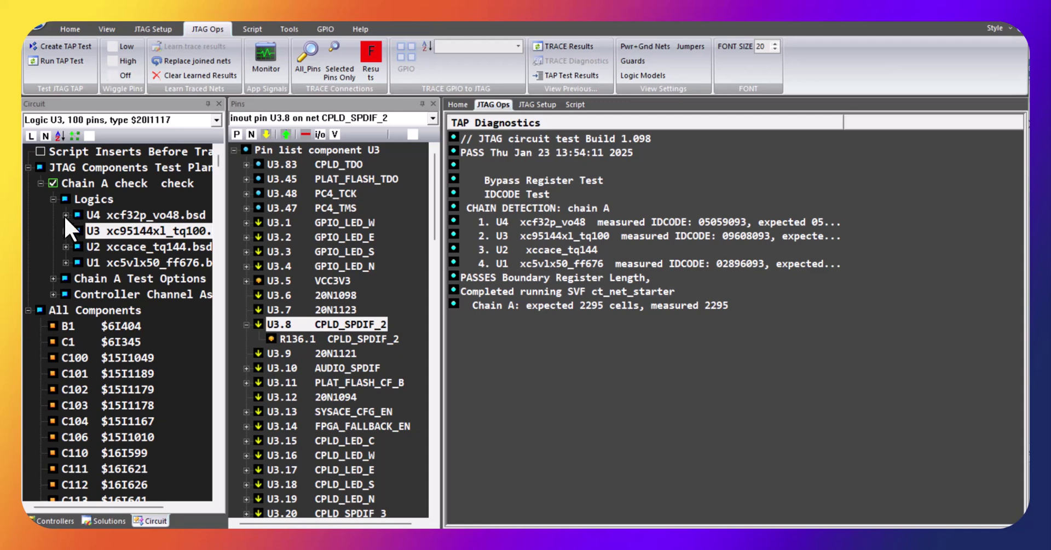
- Examine the available opcodes of component U3 and the Chain A test options
{"action": "left_click", "coordinate": [65, 230]}
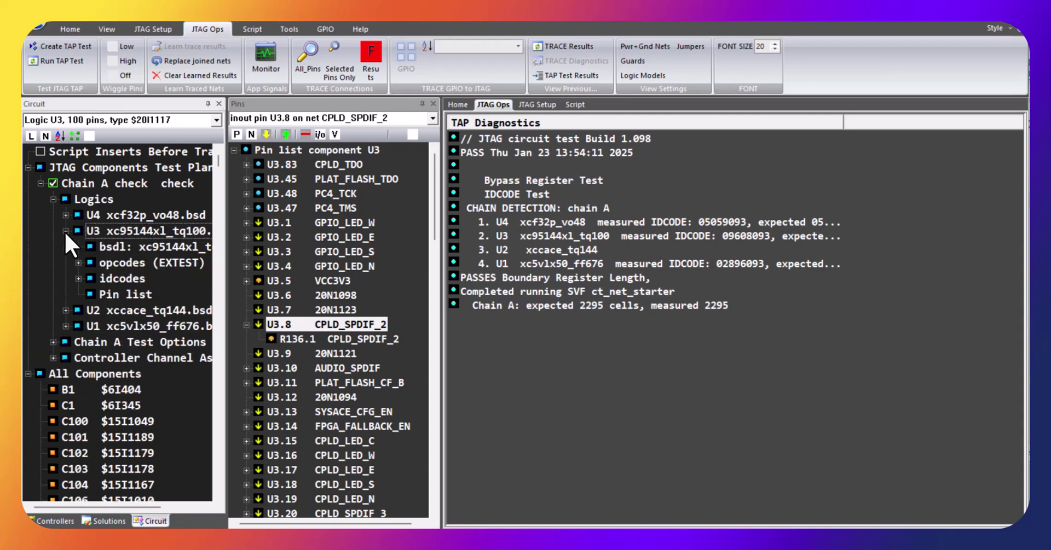
{"action": "left_click", "coordinate": [78, 263]}
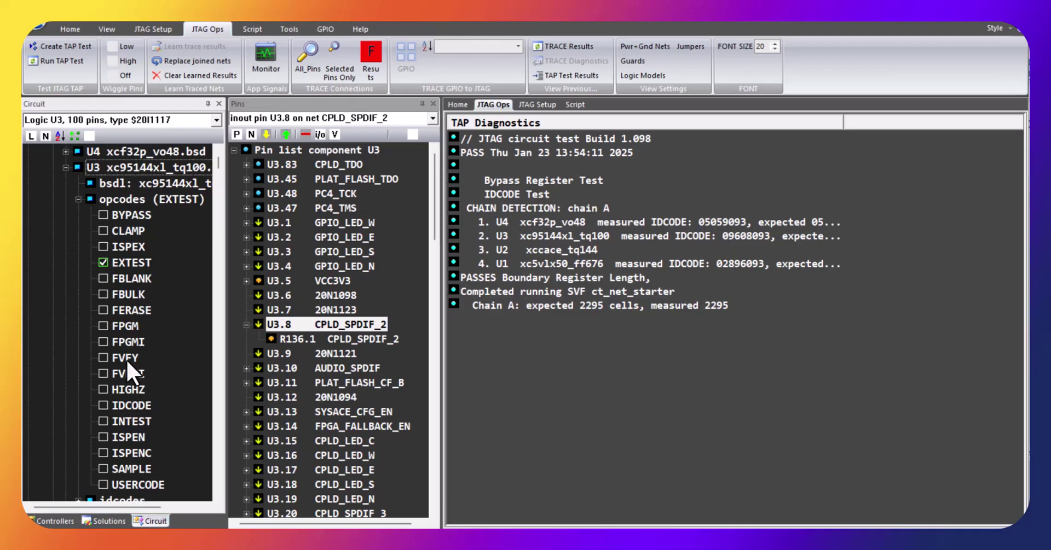
{"action": "left_click", "coordinate": [75, 200]}
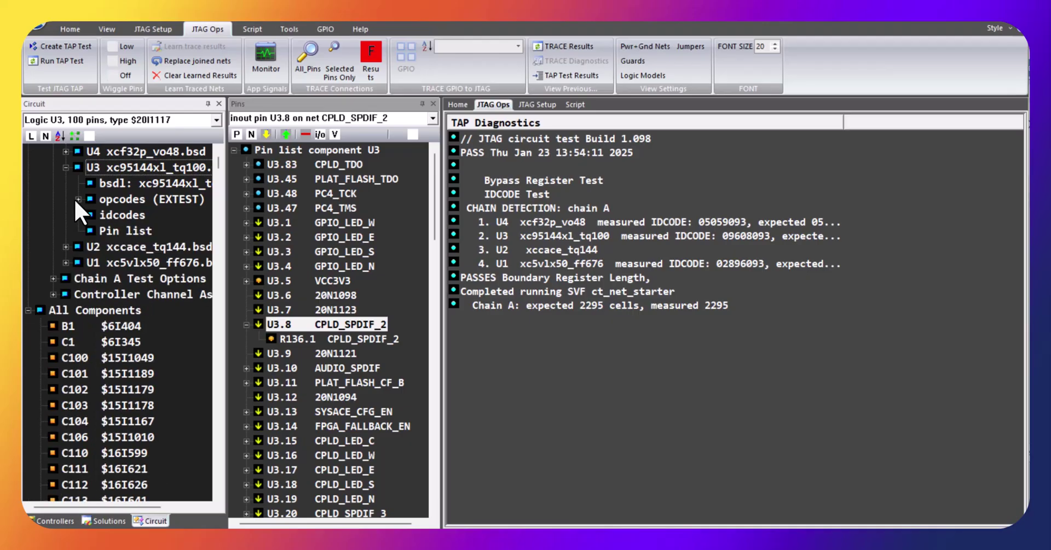
{"action": "left_click", "coordinate": [53, 279]}
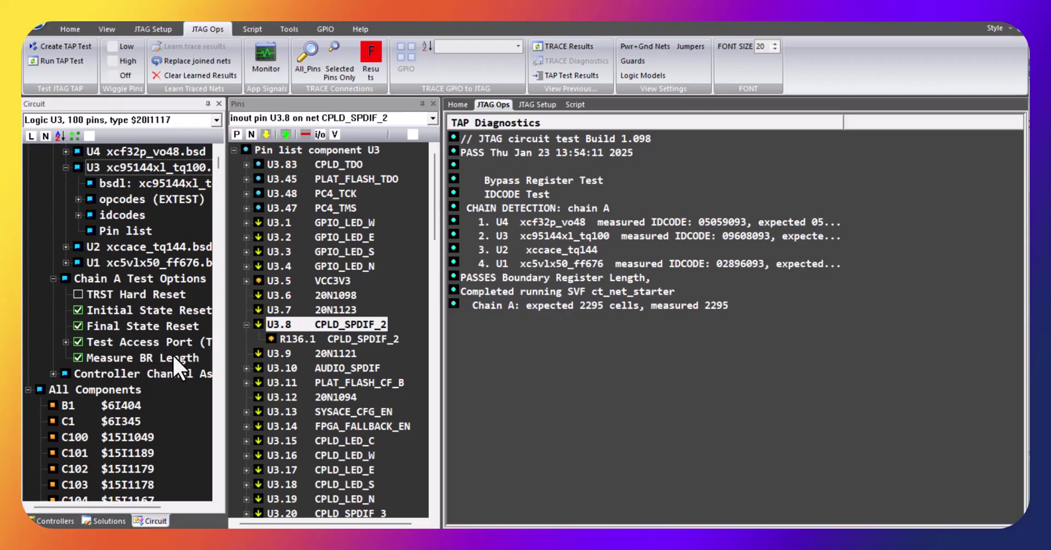
{"action": "scroll", "coordinate": [155, 325], "scroll_direction": "up", "scroll_amount": 2}
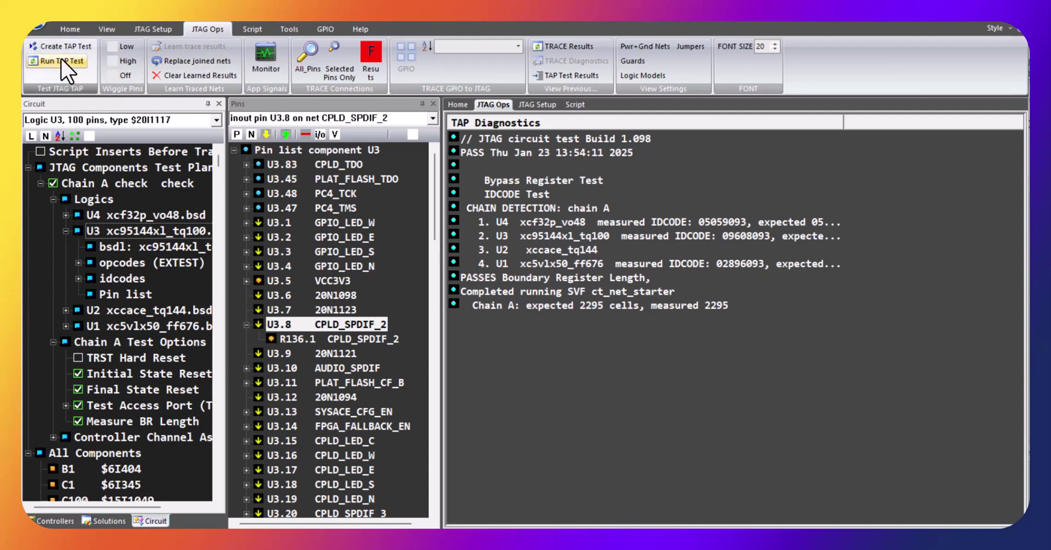
- Close and reopen the ct_net_starter test solution, and start the connection trace on all pins
{"action": "left_click", "coordinate": [35, 28]}
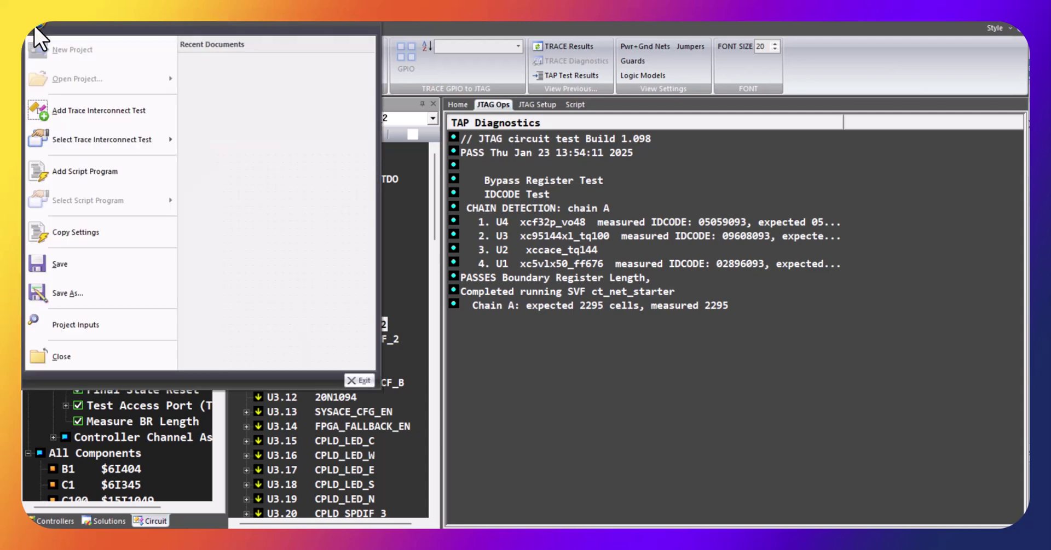
{"action": "left_click", "coordinate": [68, 357]}
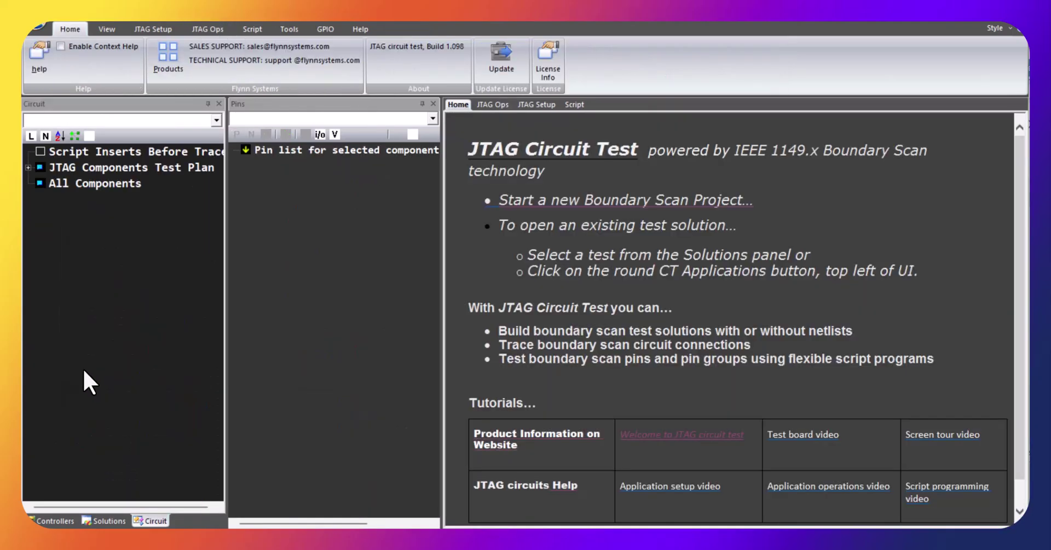
{"action": "left_click", "coordinate": [109, 522]}
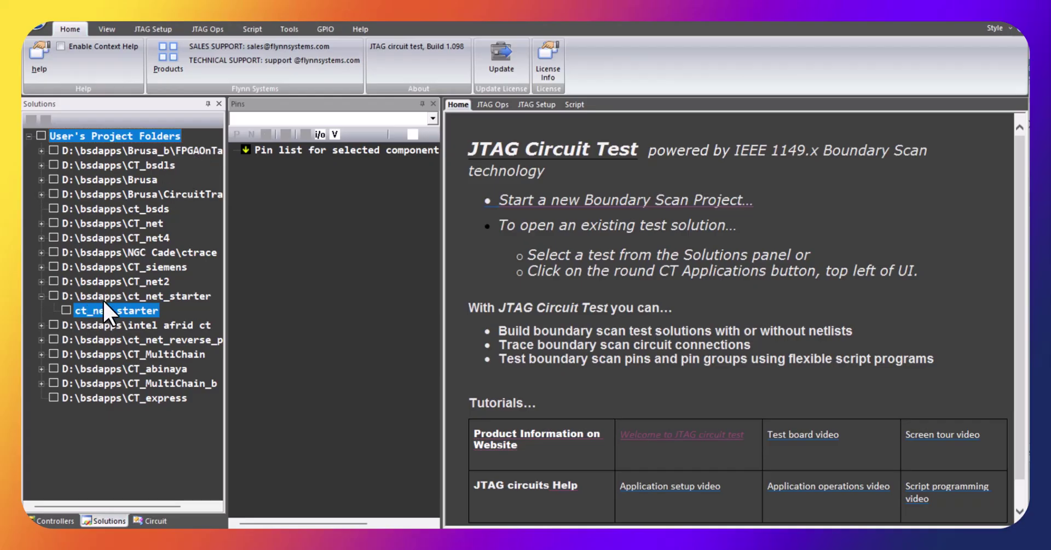
{"action": "double_click", "coordinate": [119, 312]}
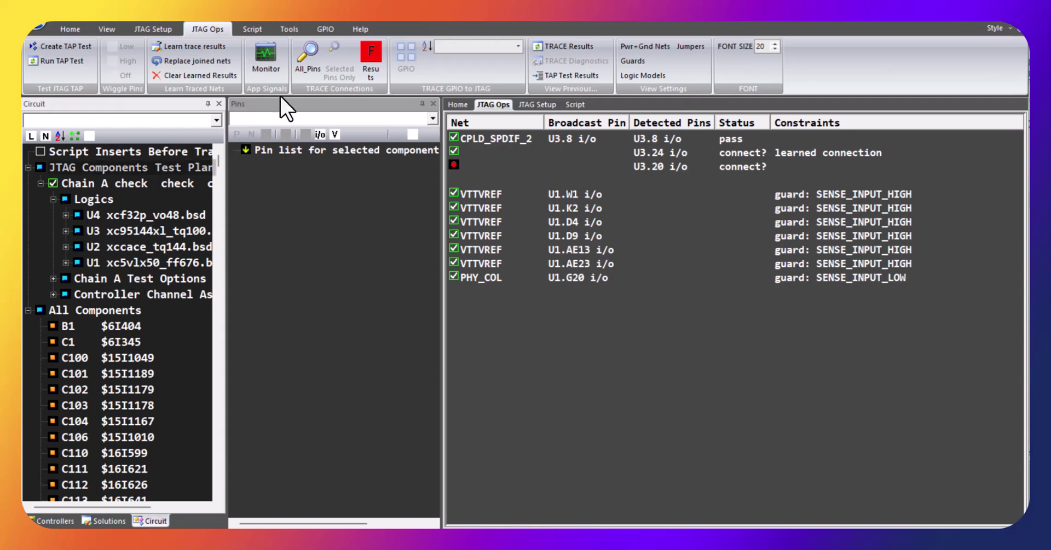
{"action": "left_click", "coordinate": [307, 64]}
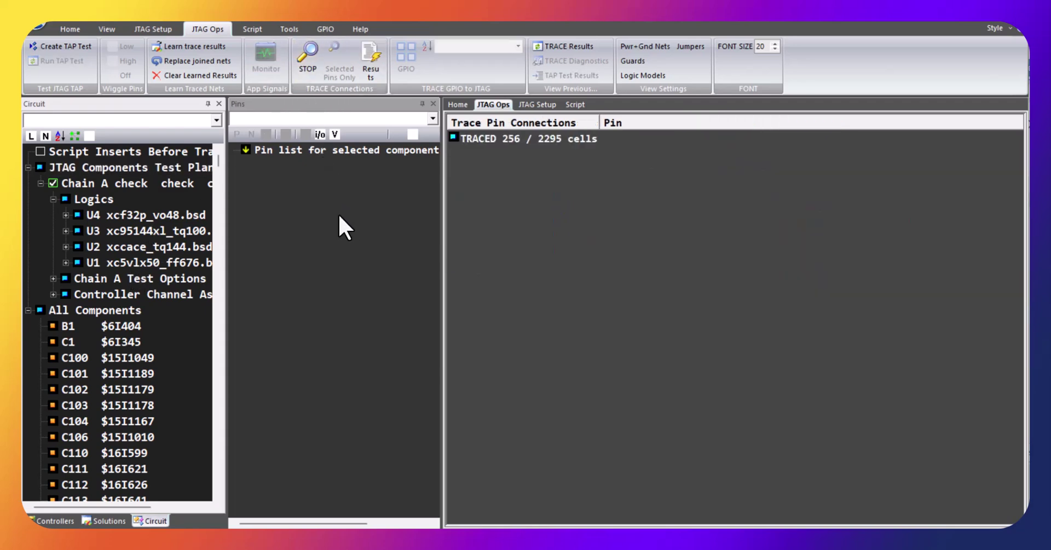